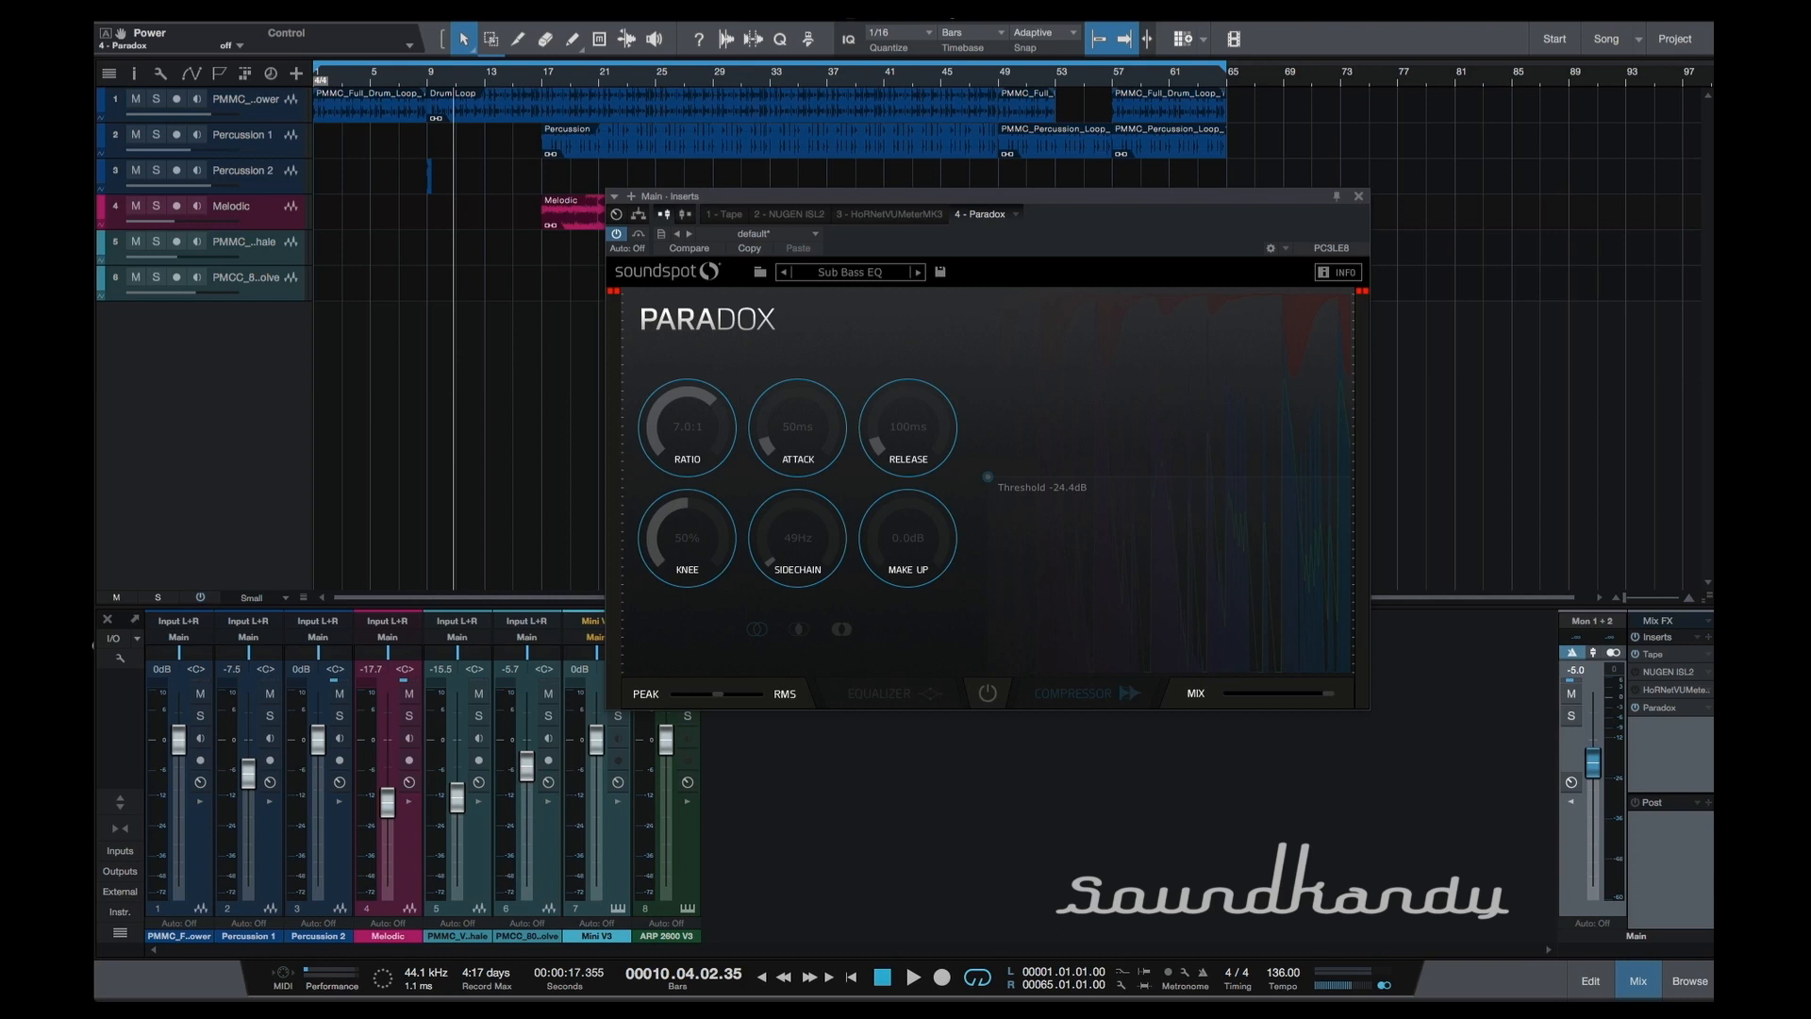
# Switch on the Paradox plugin on the Main channel and show its equalizer section.
pyautogui.moveTo(945, 198); pyautogui.dragTo(1035, 283)
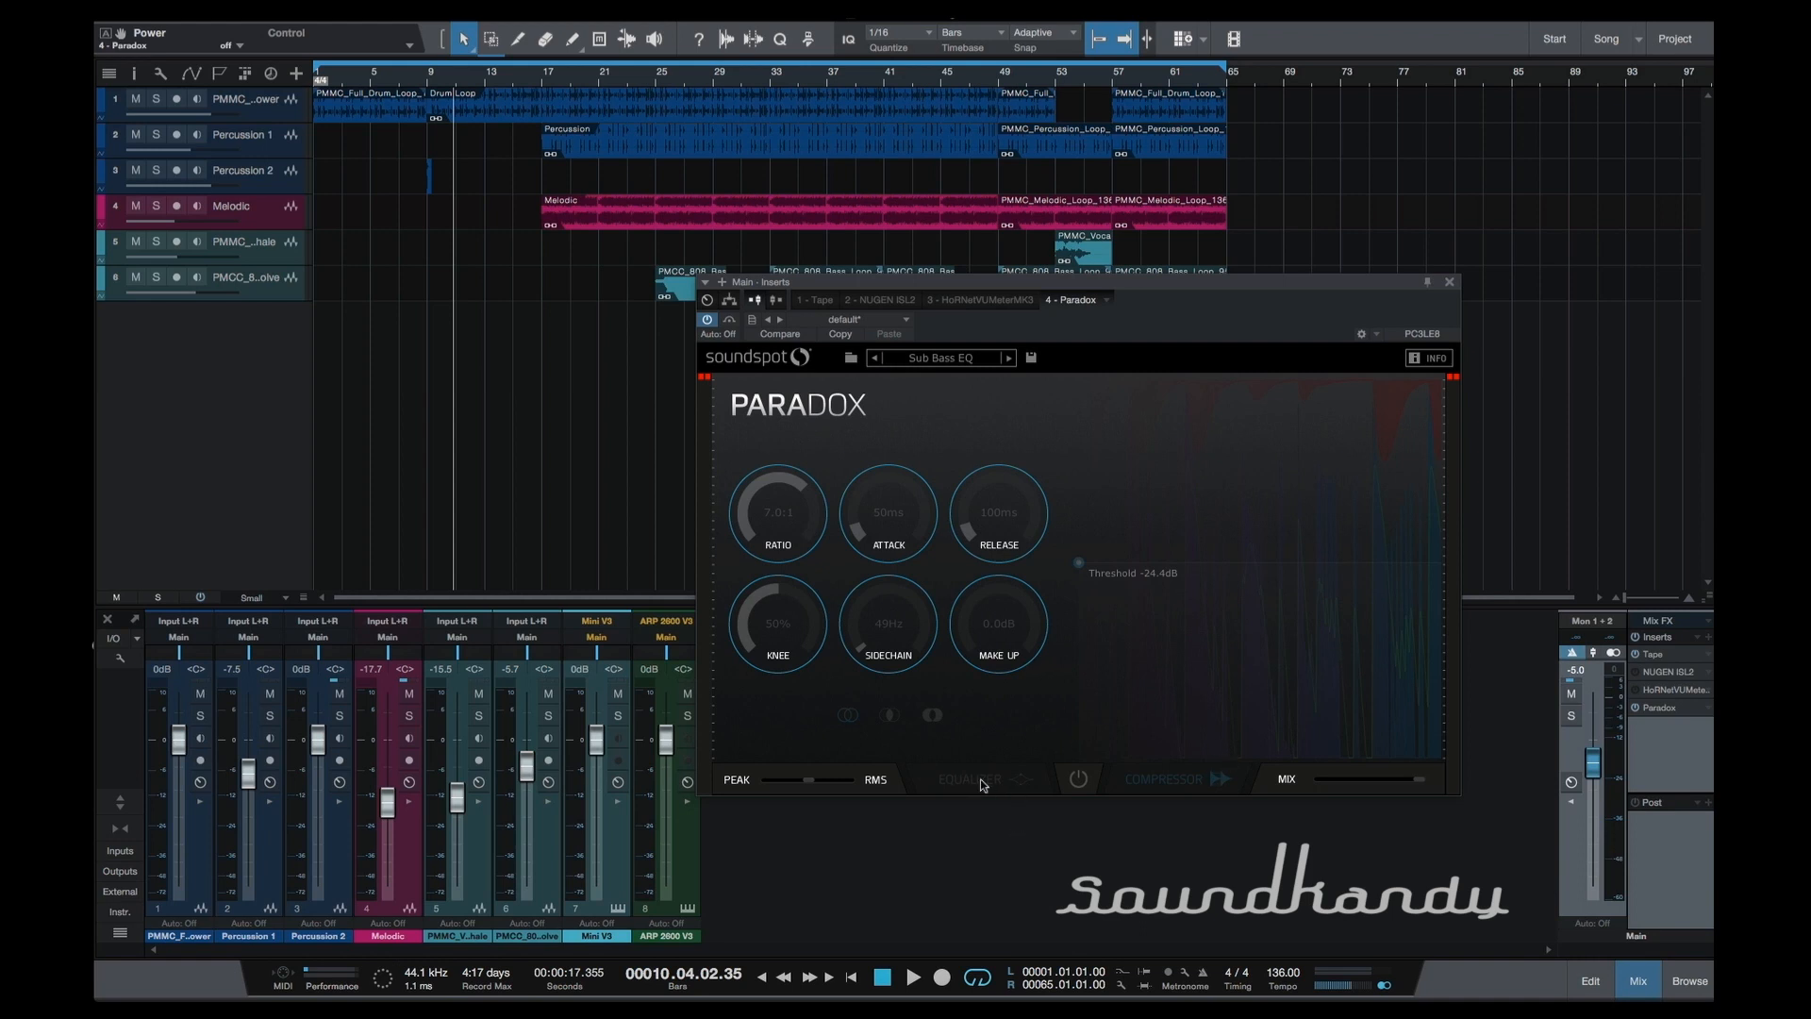
pyautogui.click(1081, 773)
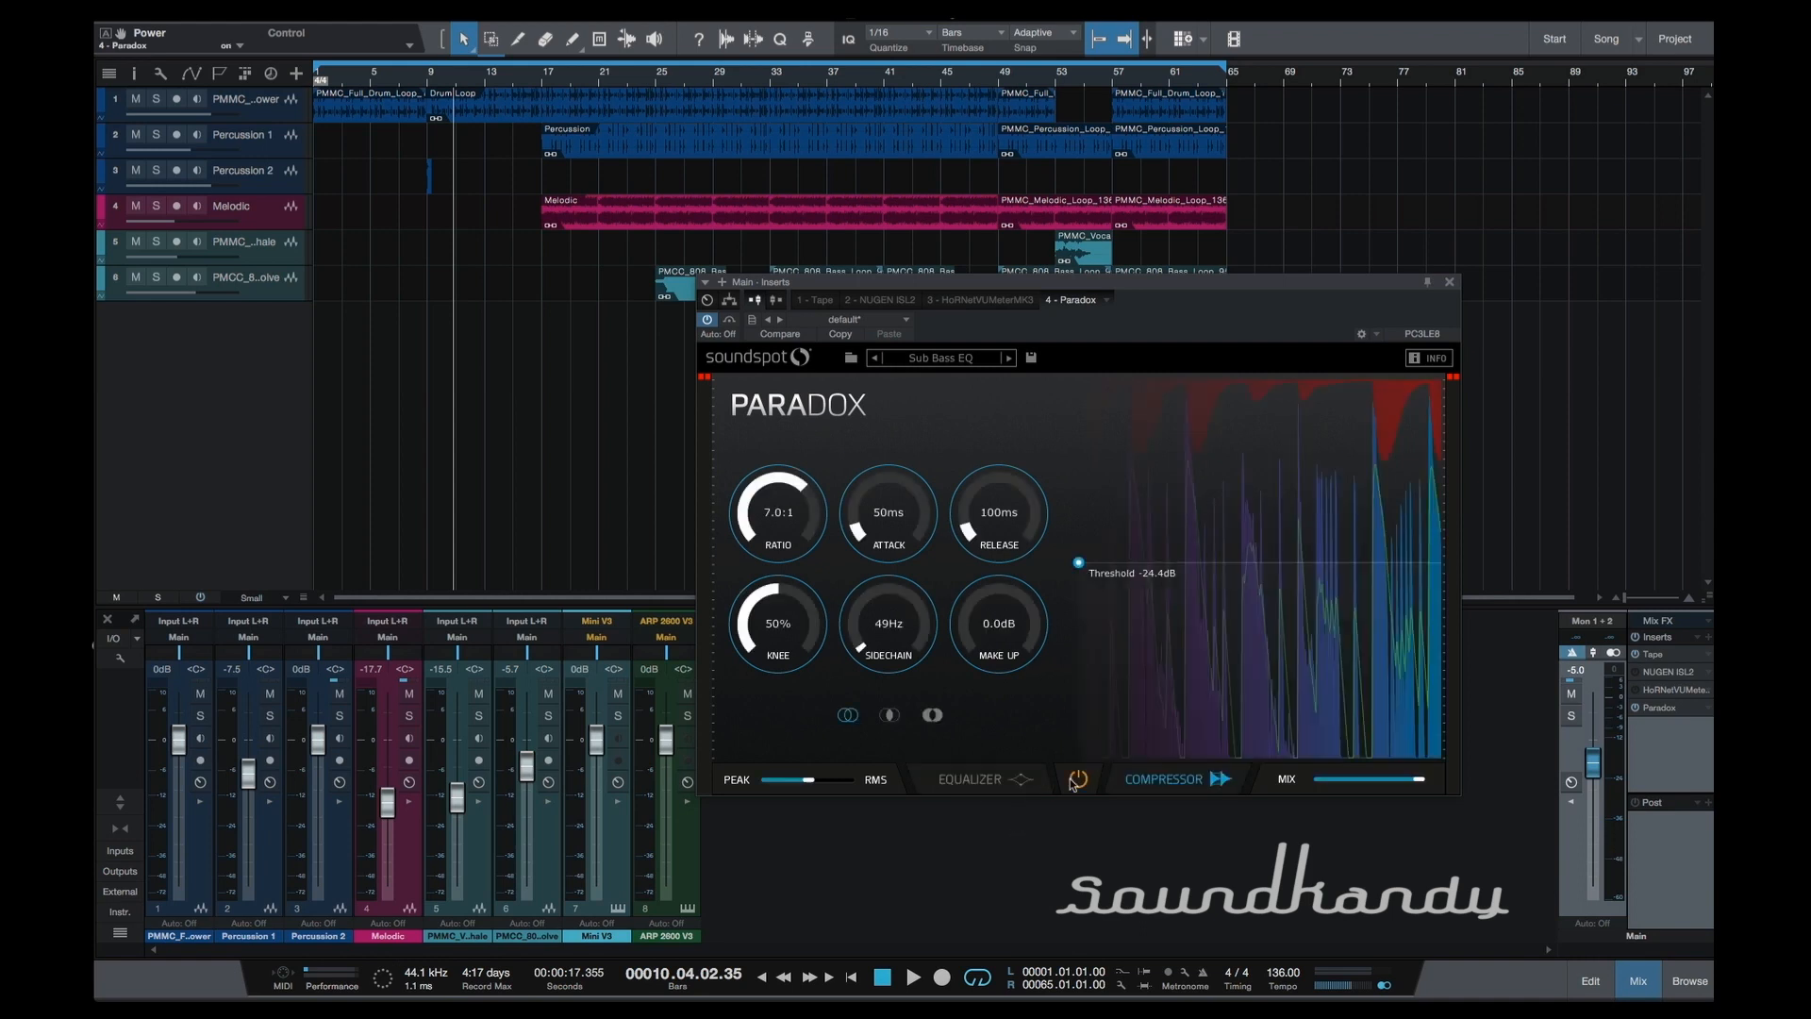
pyautogui.click(1002, 783)
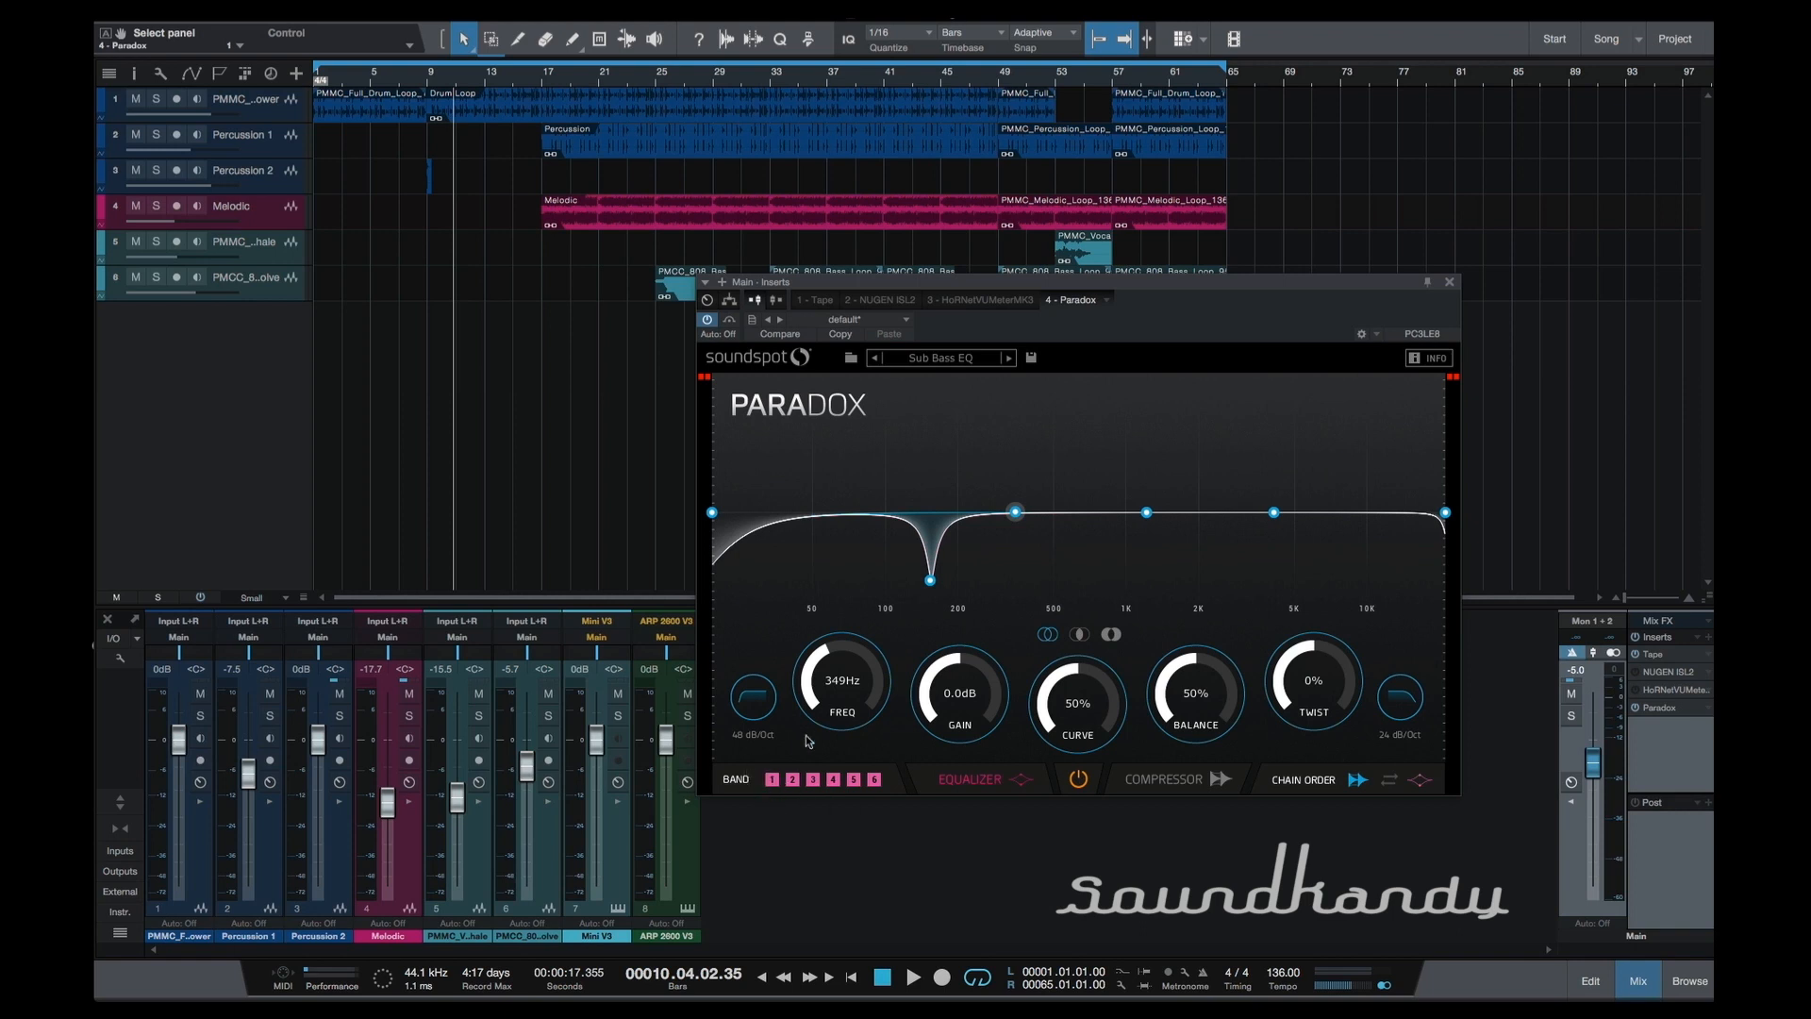
# Toggle EQ bands 1 and 6 off and back on.
pyautogui.click(773, 779)
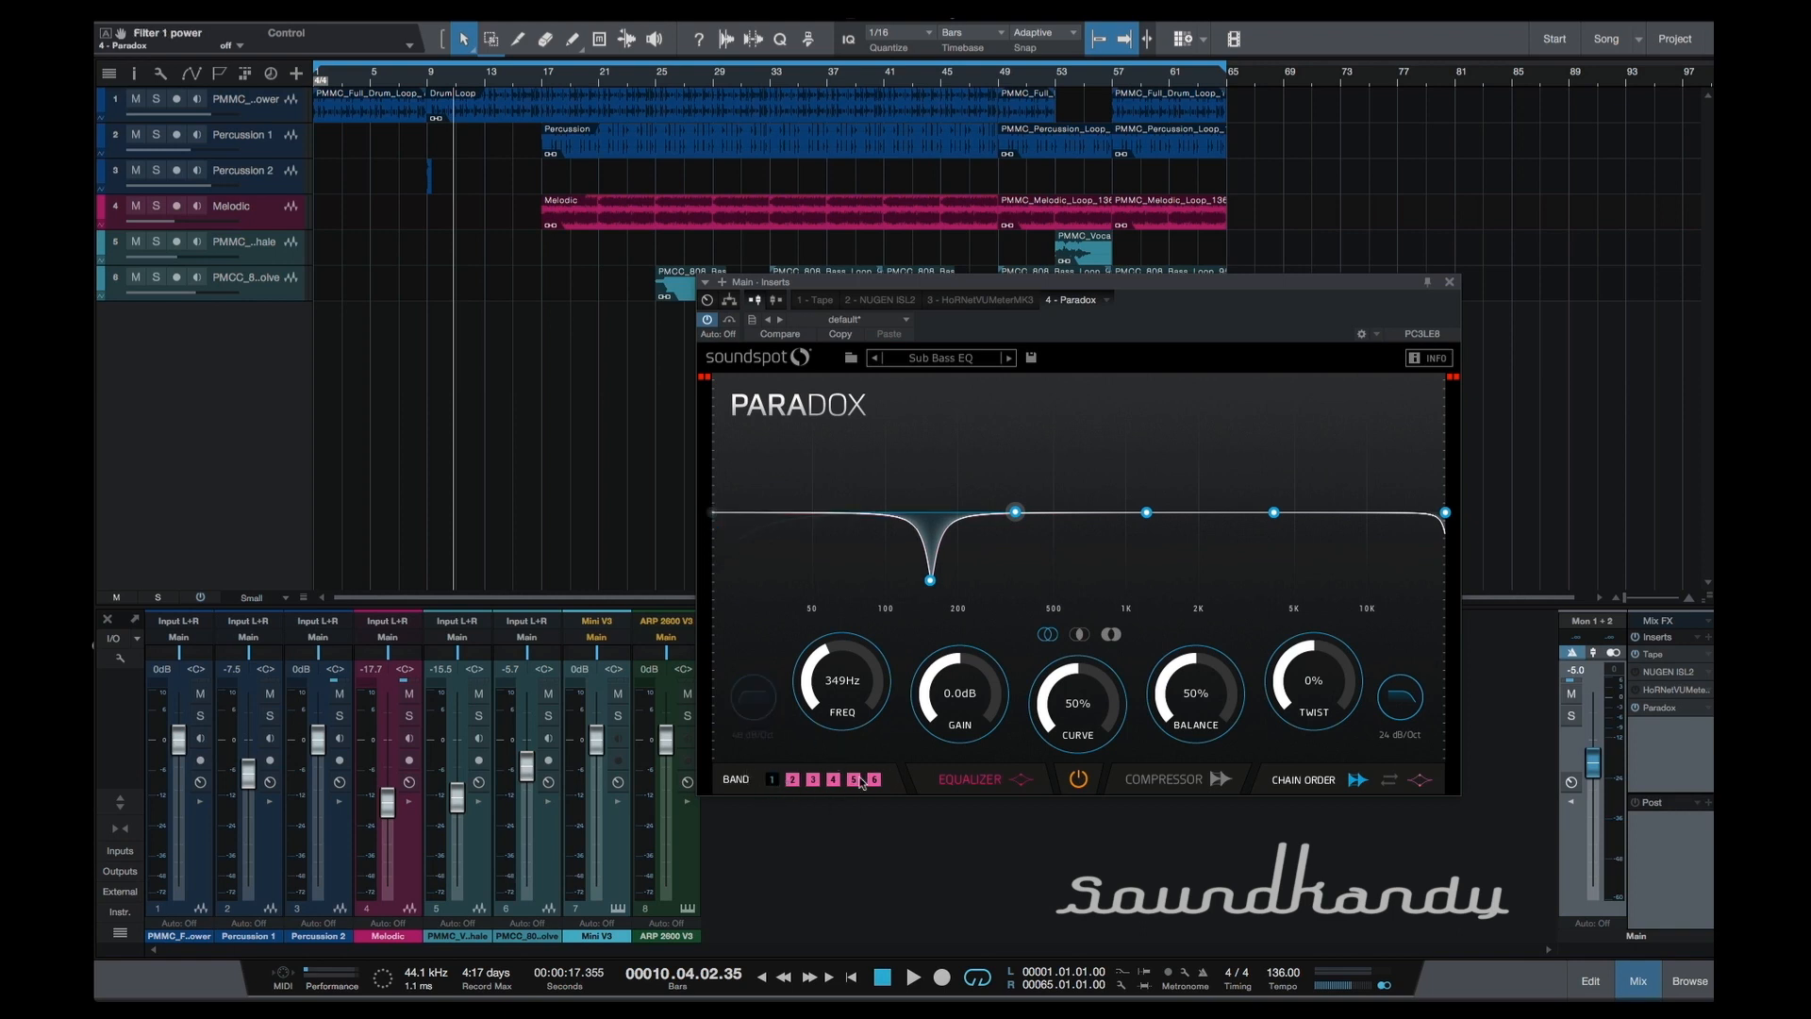
pyautogui.click(874, 779)
pyautogui.click(772, 779)
pyautogui.click(773, 780)
pyautogui.click(875, 779)
pyautogui.click(773, 779)
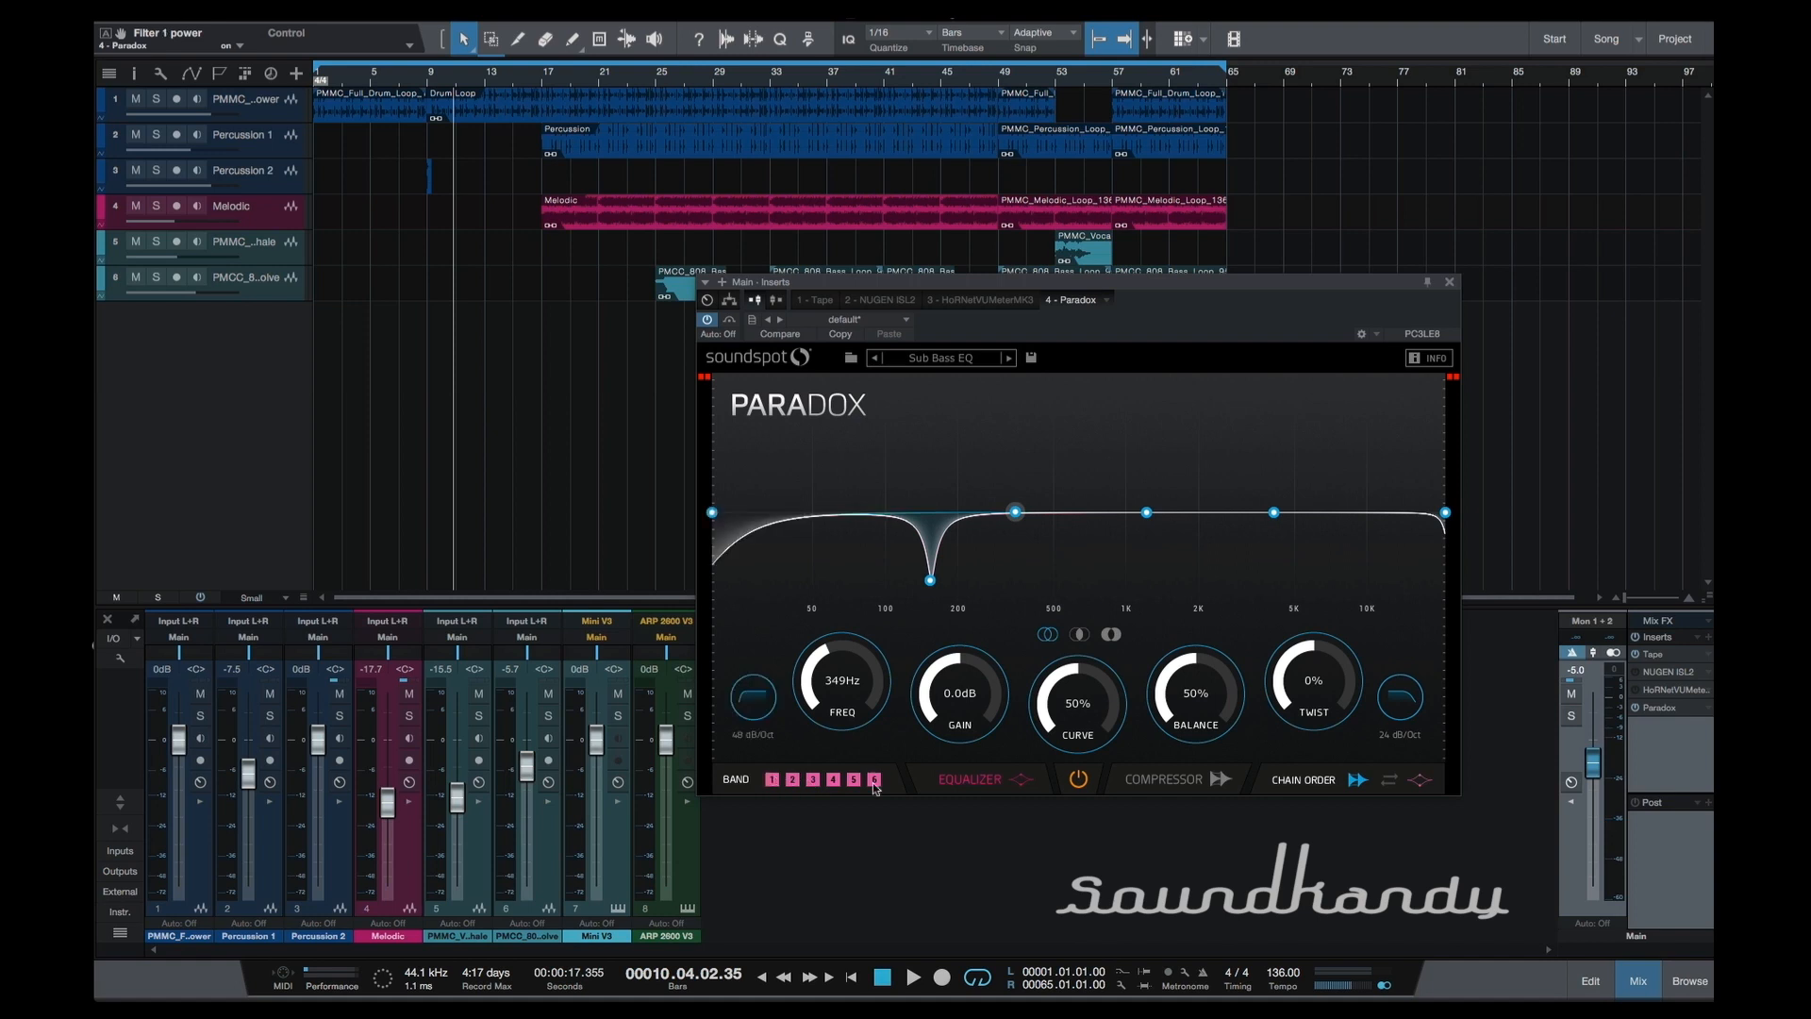
# Set the EQ's low-end filter to 24 dB/Oct at 35 Hz and the high-end filter slope to 12 dB/Oct.
pyautogui.click(757, 693)
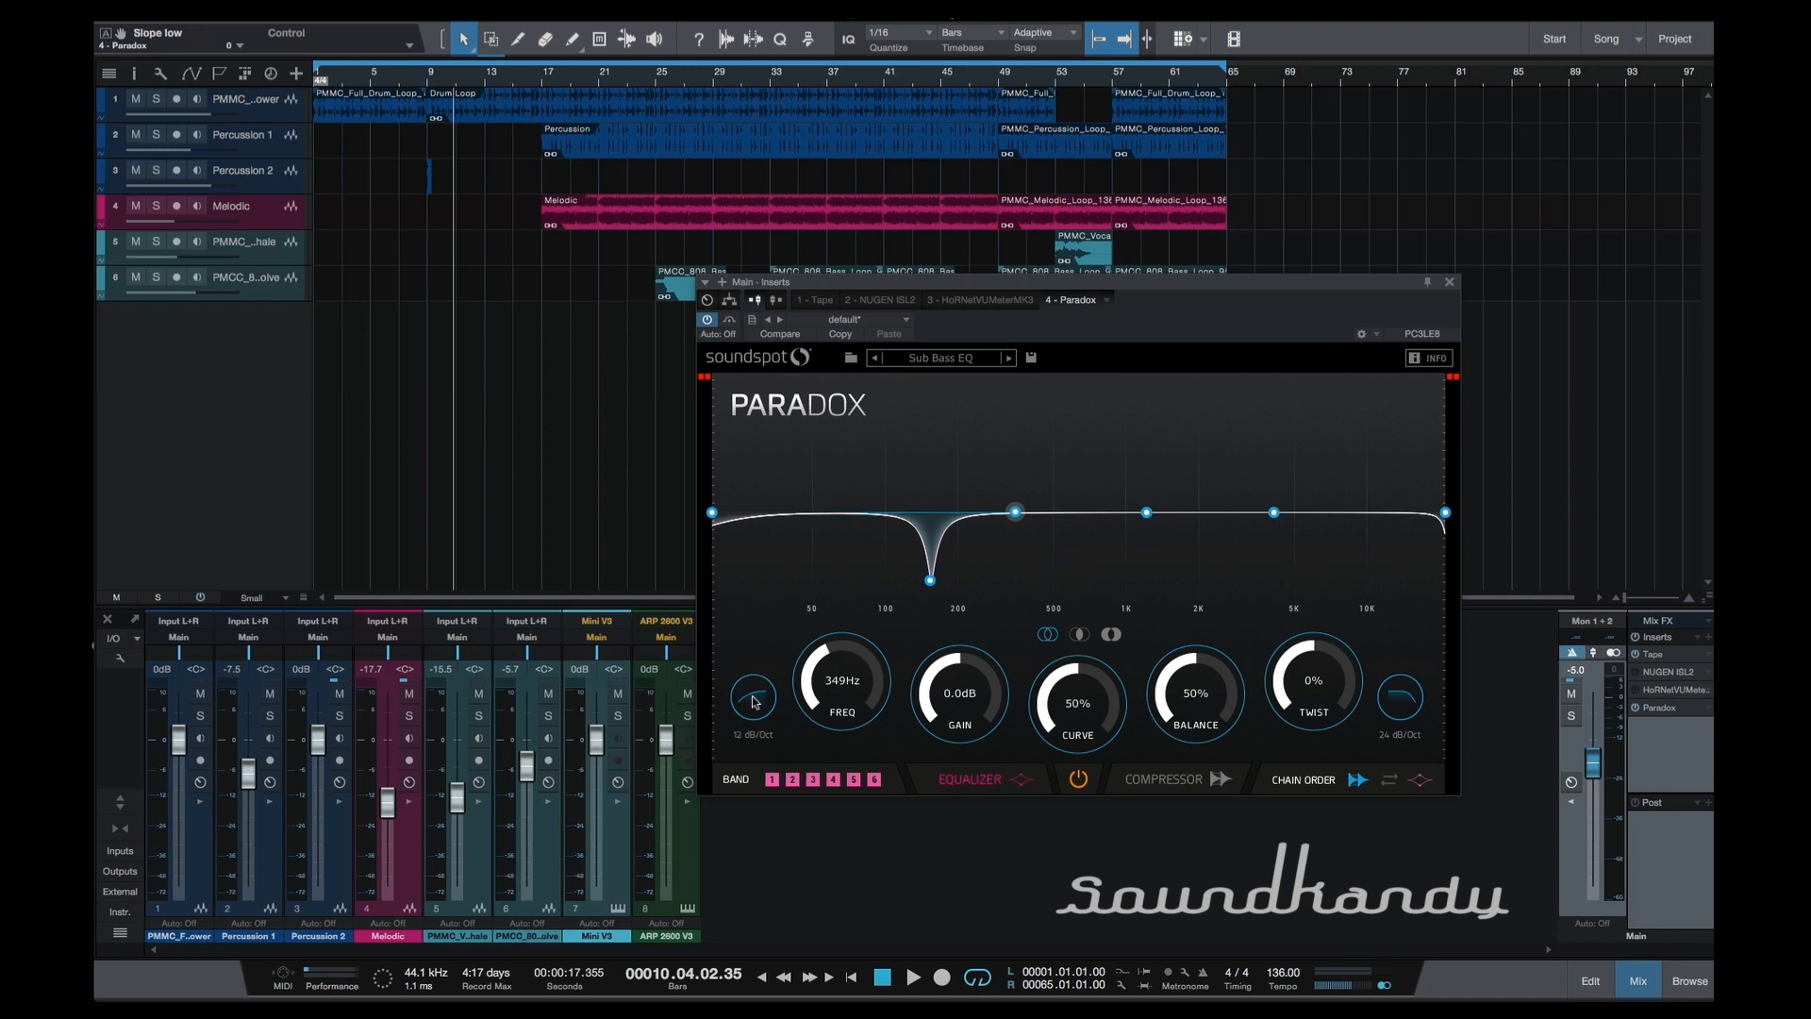
pyautogui.click(761, 695)
pyautogui.click(761, 695)
pyautogui.click(762, 695)
pyautogui.click(762, 695)
pyautogui.click(761, 695)
pyautogui.click(1401, 708)
pyautogui.click(1408, 704)
pyautogui.click(1409, 703)
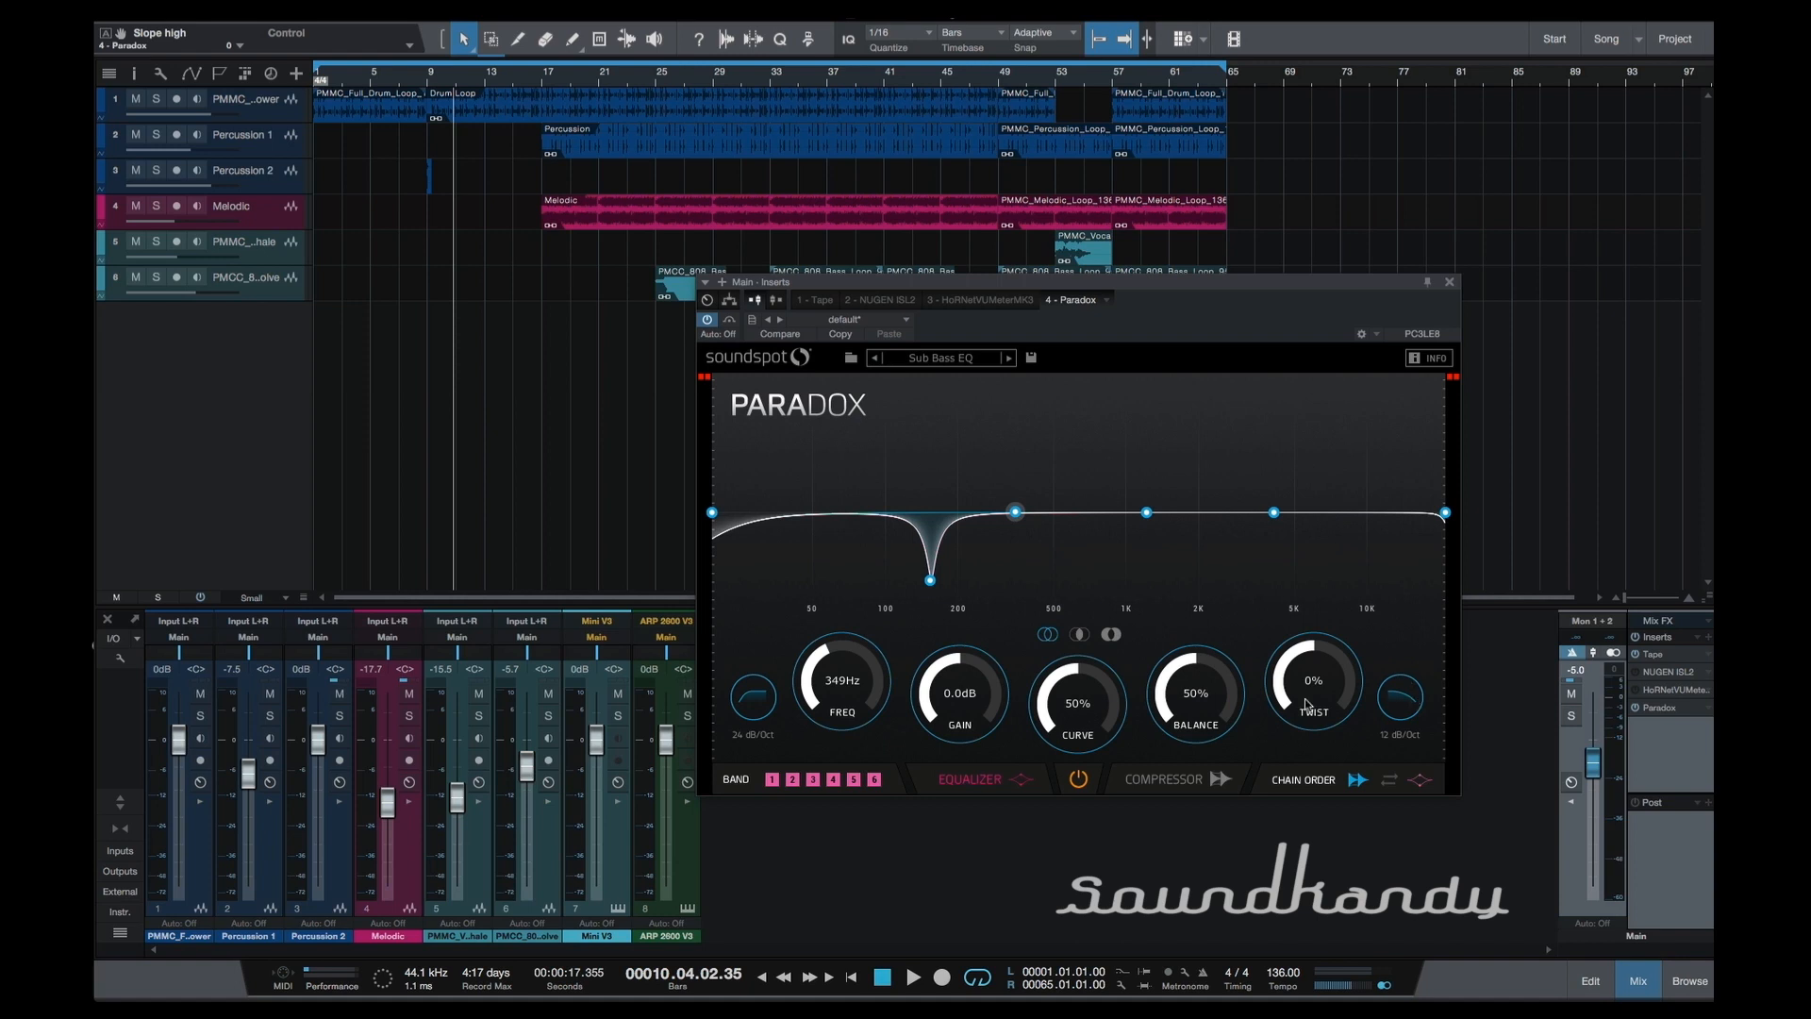
pyautogui.moveTo(714, 514); pyautogui.dragTo(773, 563)
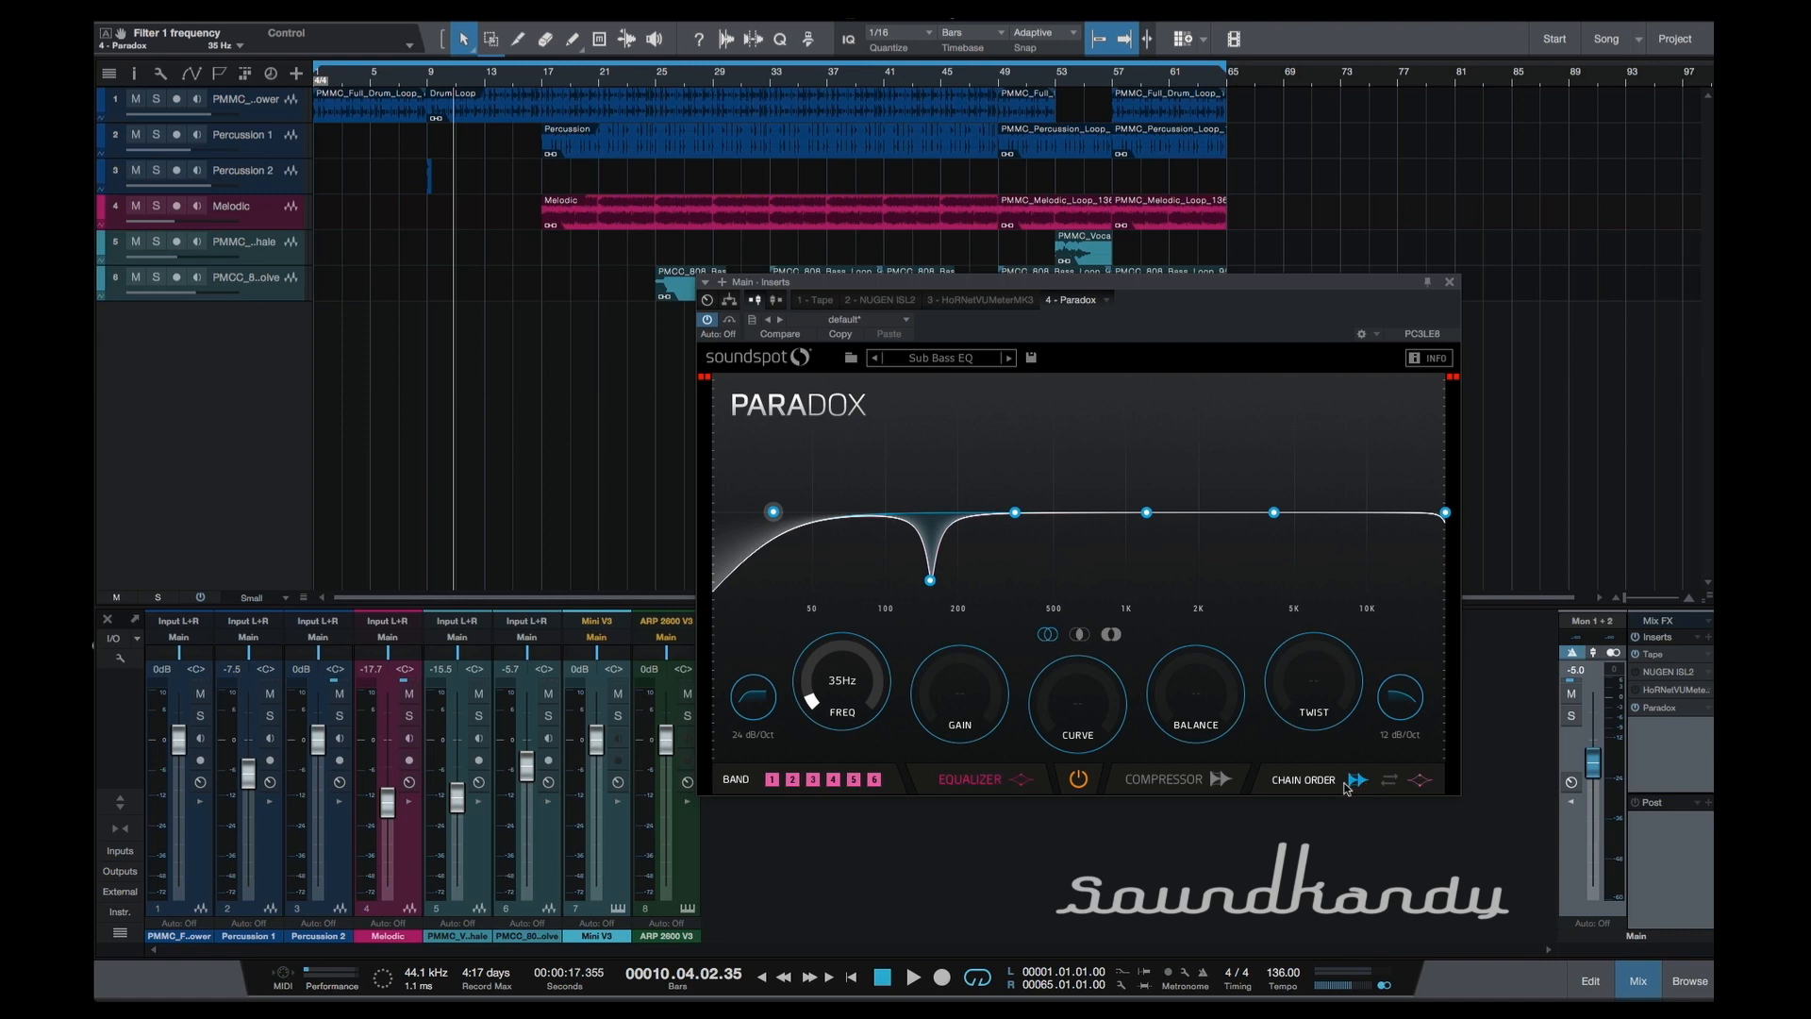
# Try both chain orders of equalizer and compressor, and bypass and re-enable Paradox.
pyautogui.click(1430, 783)
pyautogui.click(1355, 786)
pyautogui.click(1078, 781)
pyautogui.click(1078, 781)
# Browse the Paradox presets and load Top Perc EQ.
pyautogui.click(1007, 358)
pyautogui.click(1007, 358)
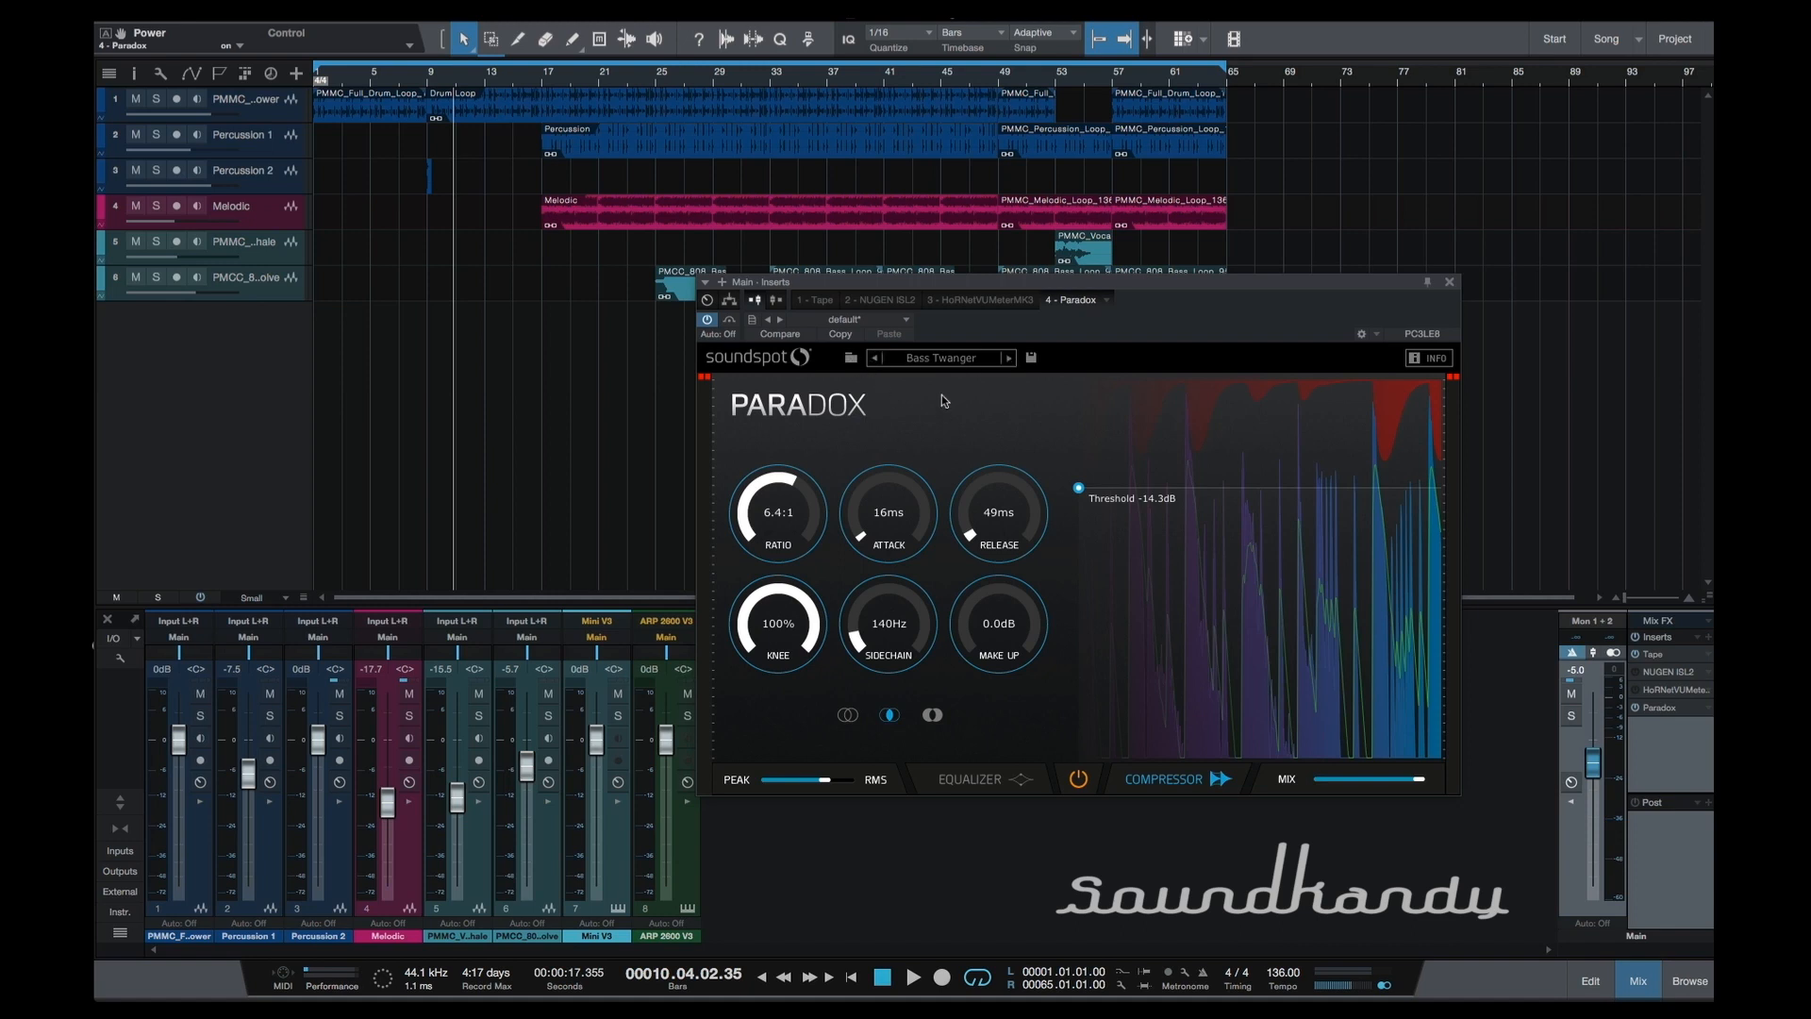
pyautogui.click(875, 359)
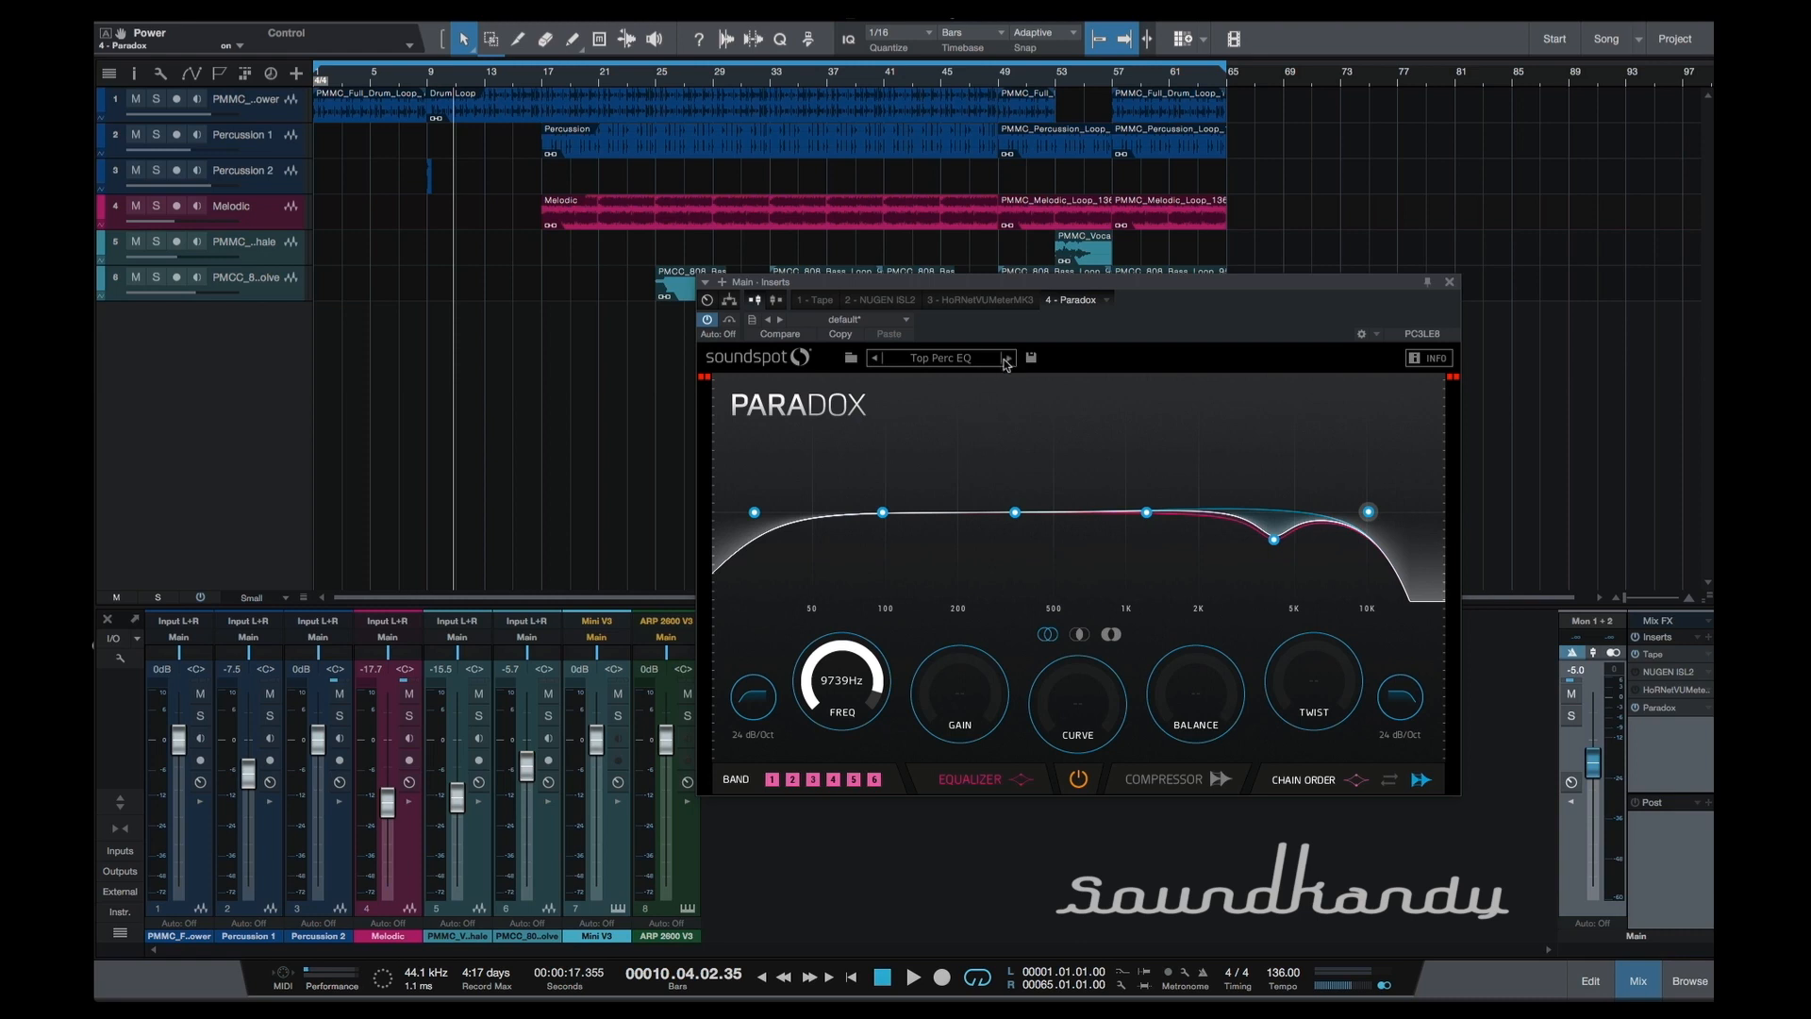
# In the compressor section, lower the threshold to -26.7 dB and shift the Peak/RMS balance slightly toward RMS.
pyautogui.click(1170, 779)
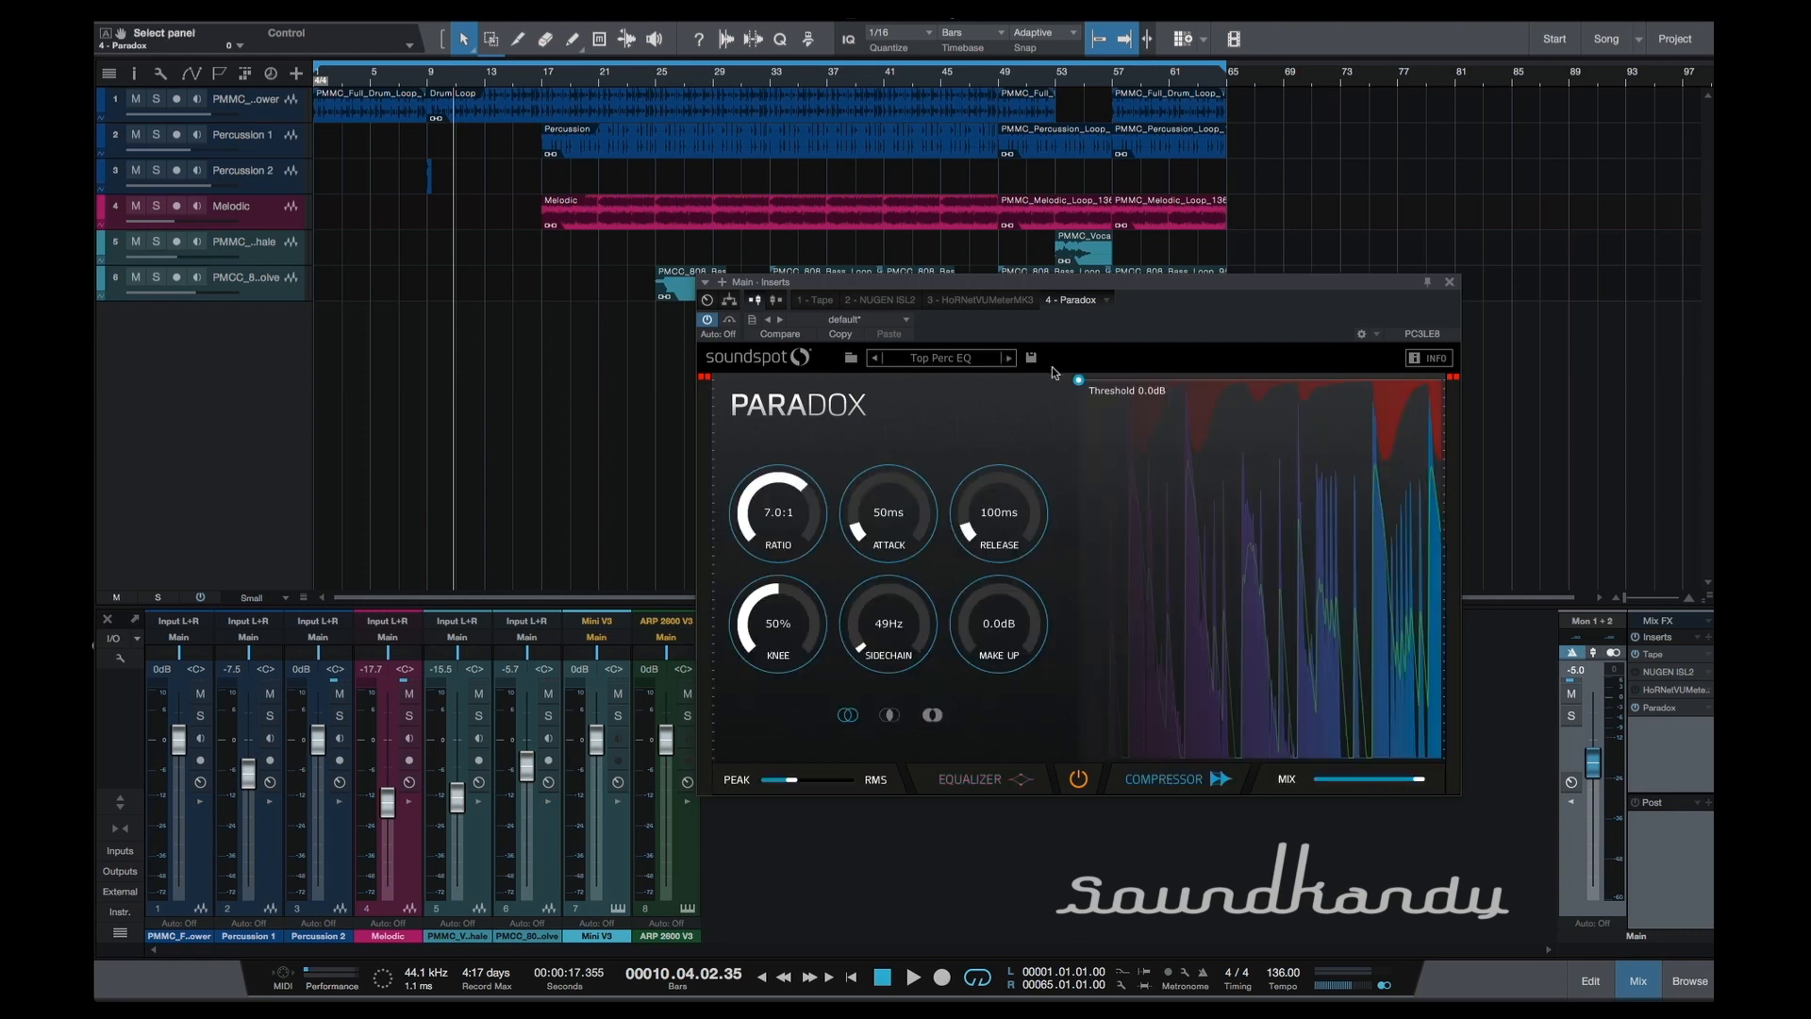
pyautogui.moveTo(1079, 385); pyautogui.dragTo(1081, 517)
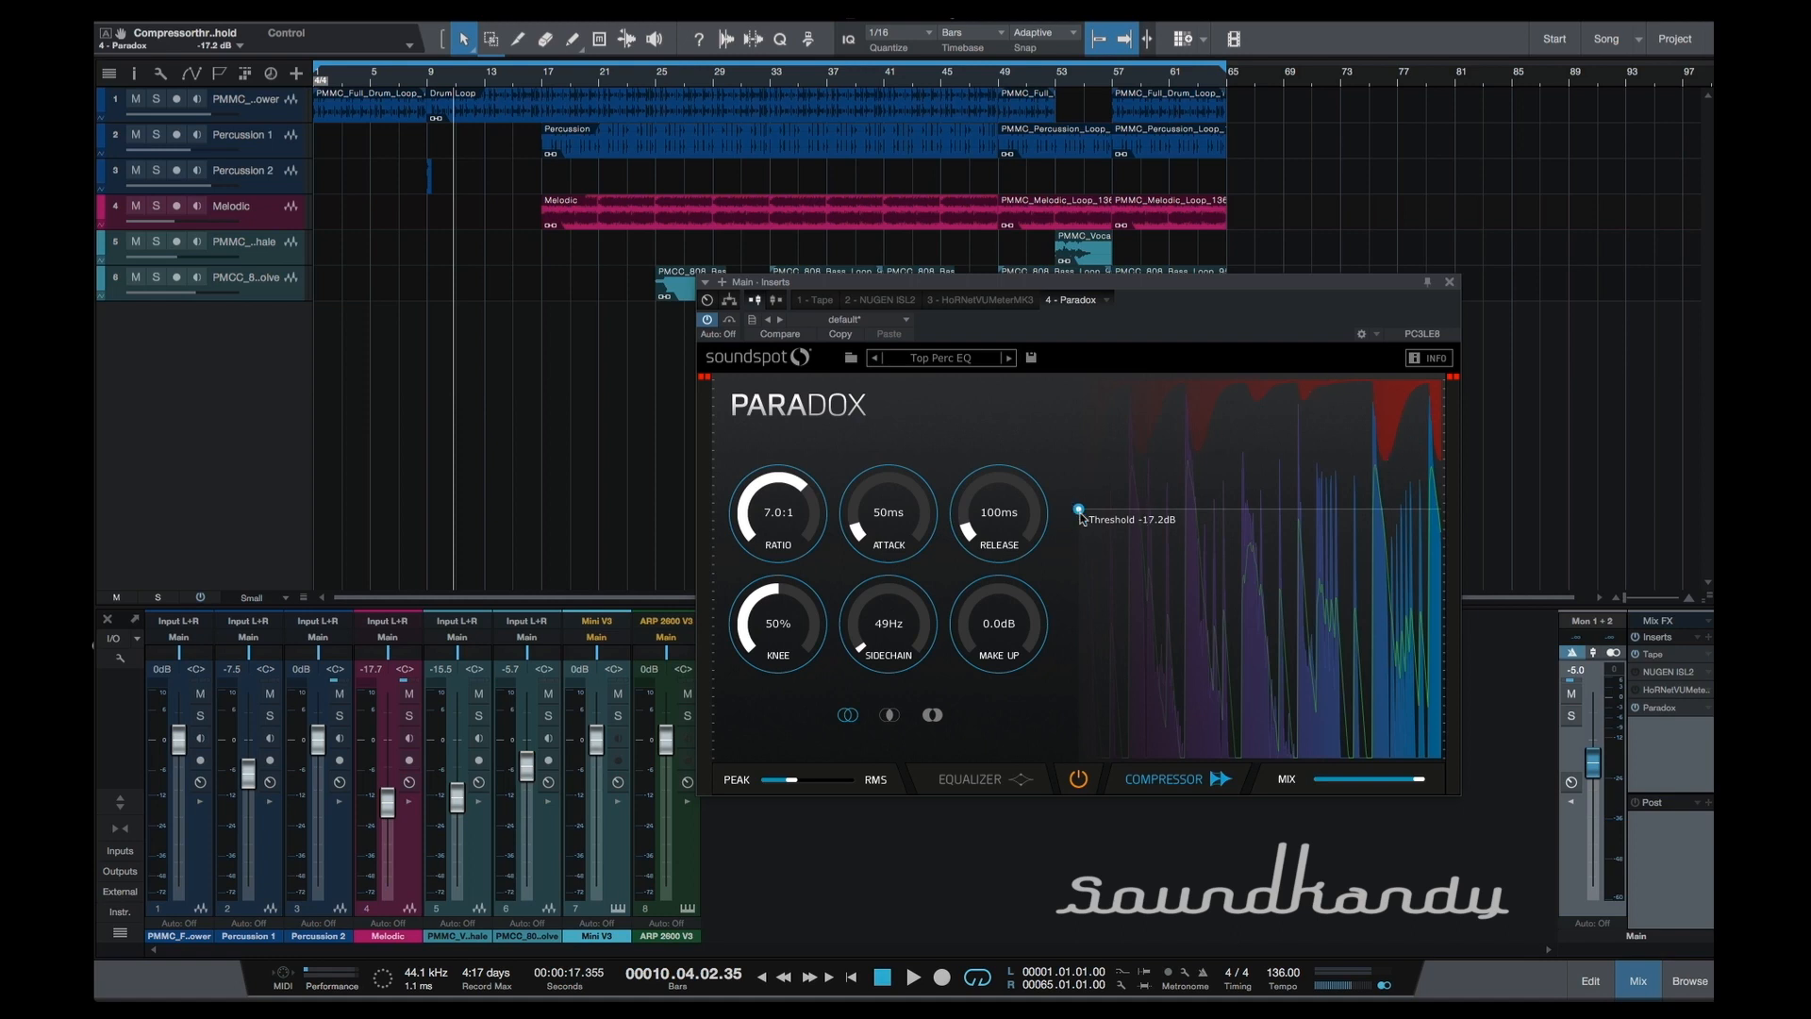
pyautogui.moveTo(1079, 511); pyautogui.dragTo(1090, 585)
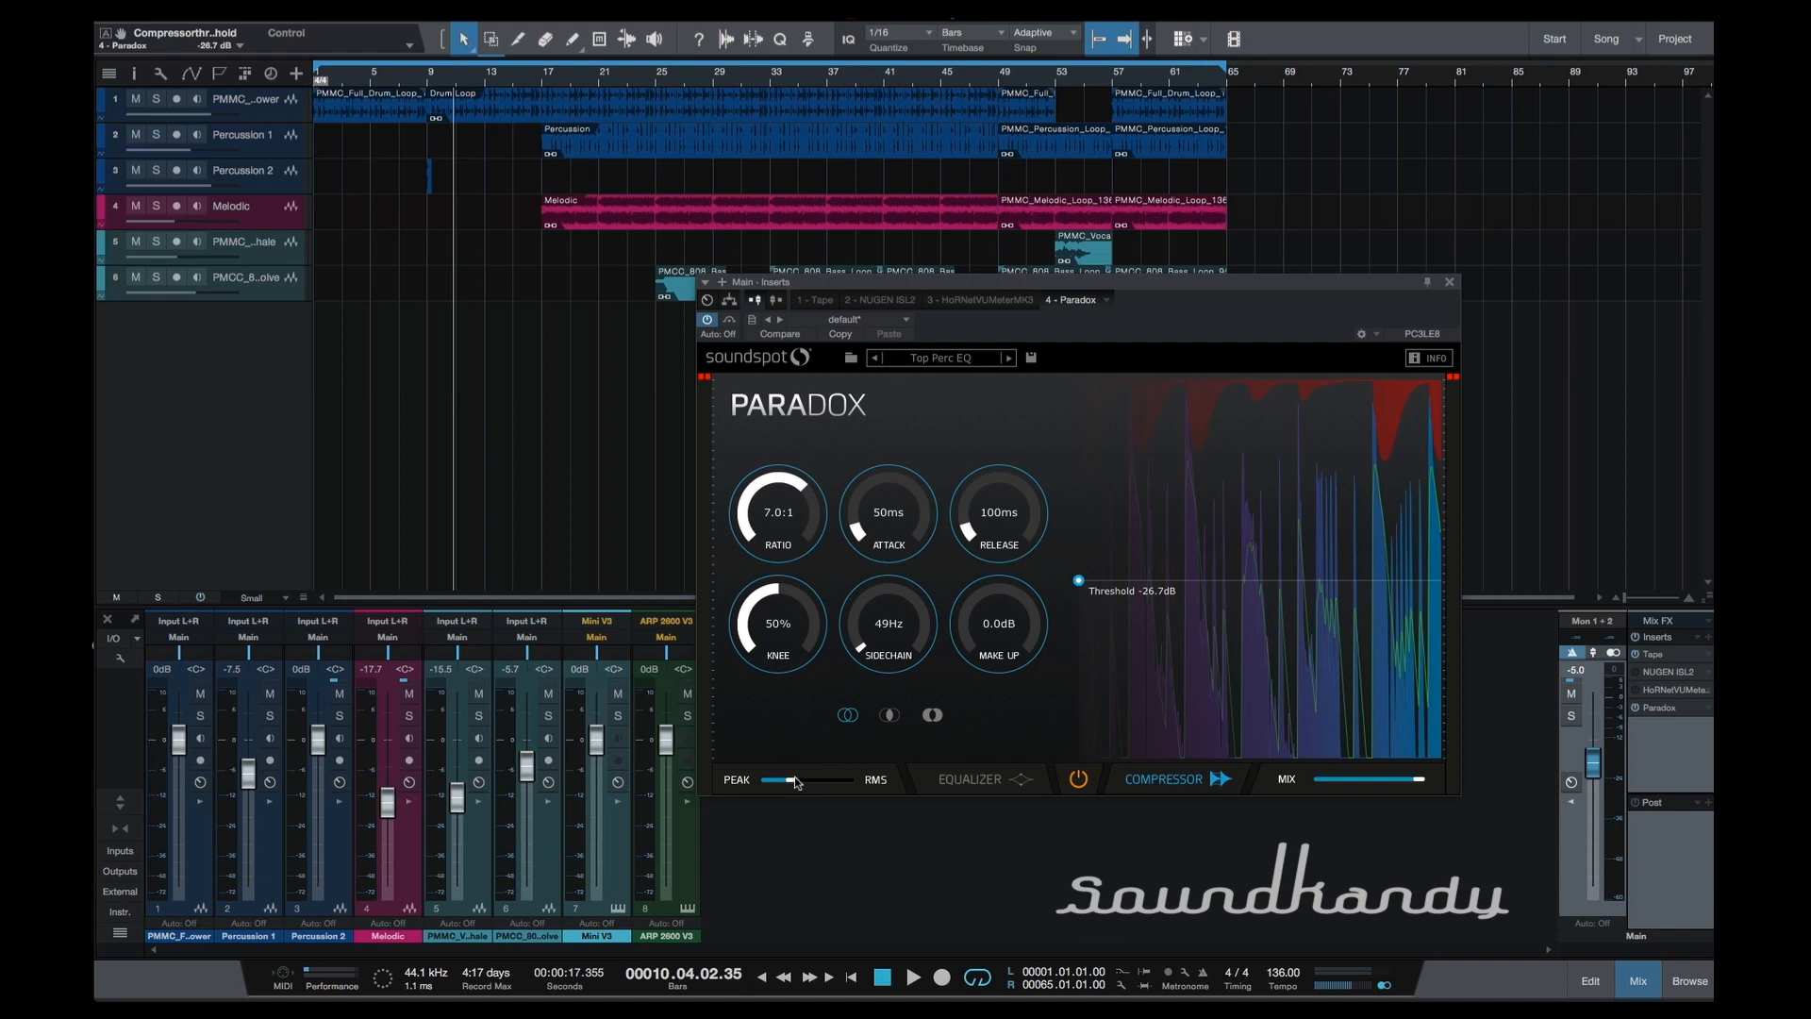
pyautogui.moveTo(792, 782); pyautogui.dragTo(807, 782)
# Play the song from the beginning and examine the equalizer and compressor displays during playback.
pyautogui.click(989, 787)
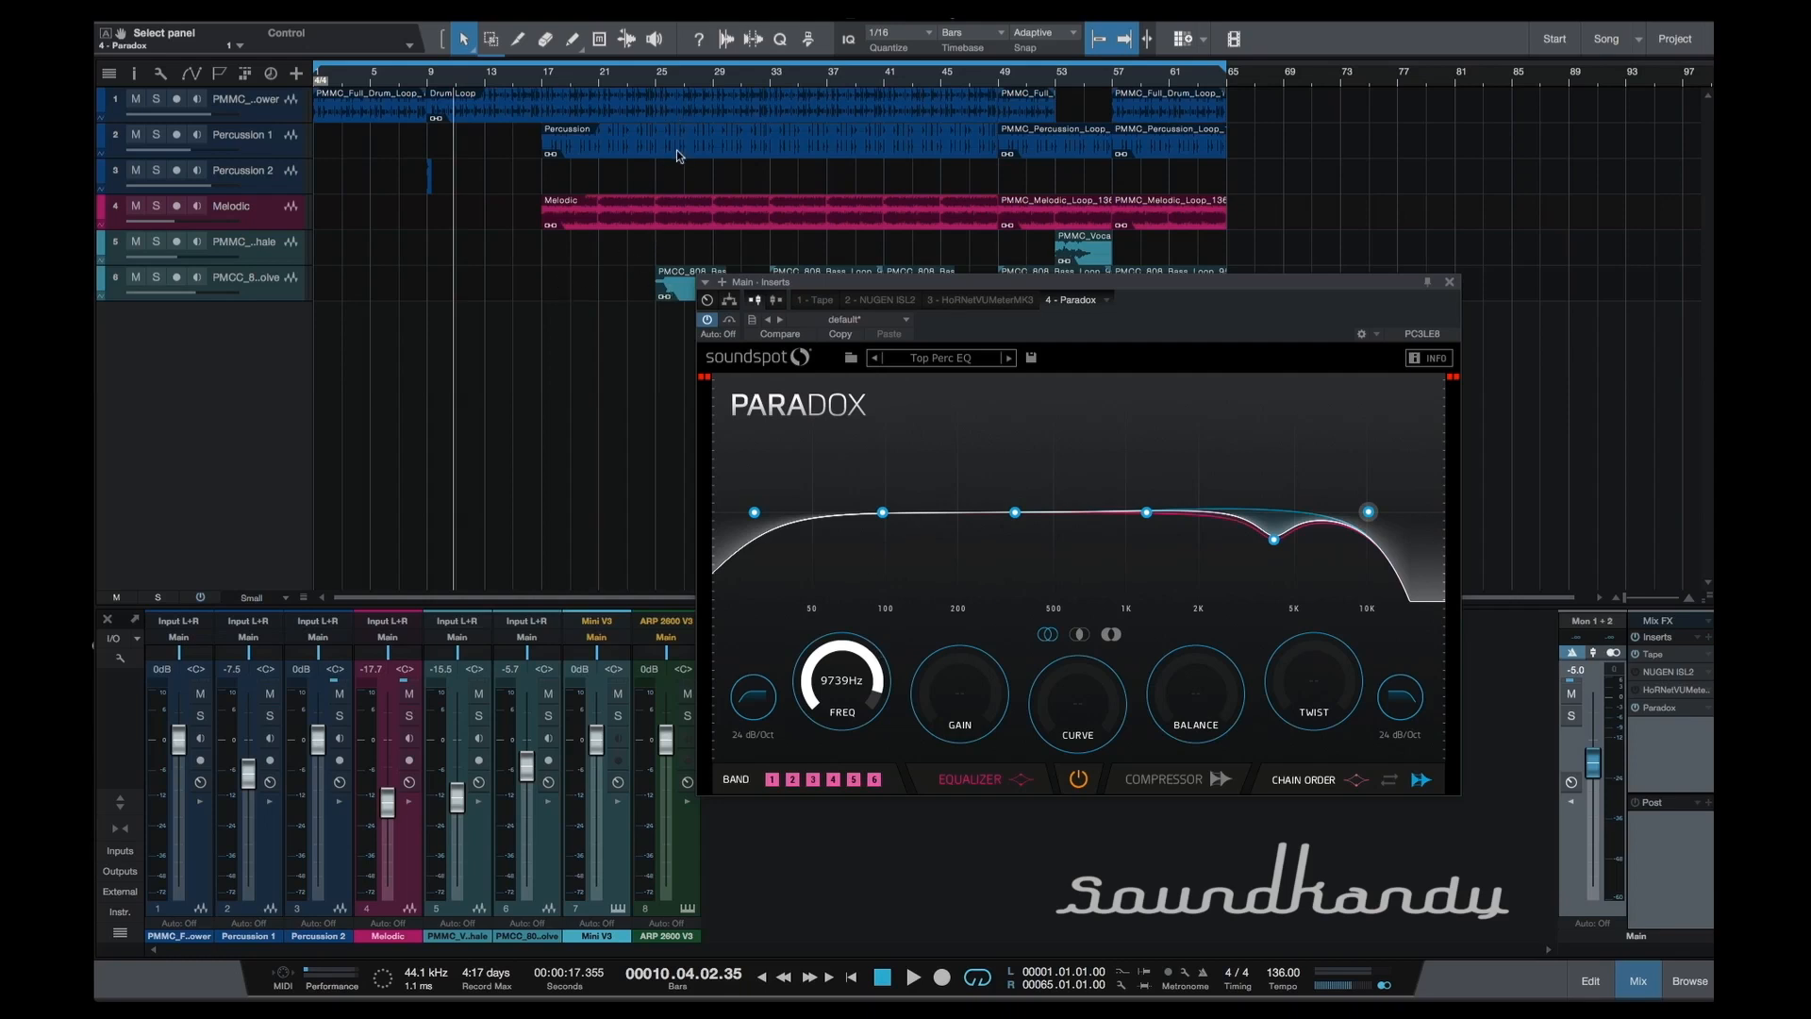
pyautogui.press('Home')
pyautogui.press('space')
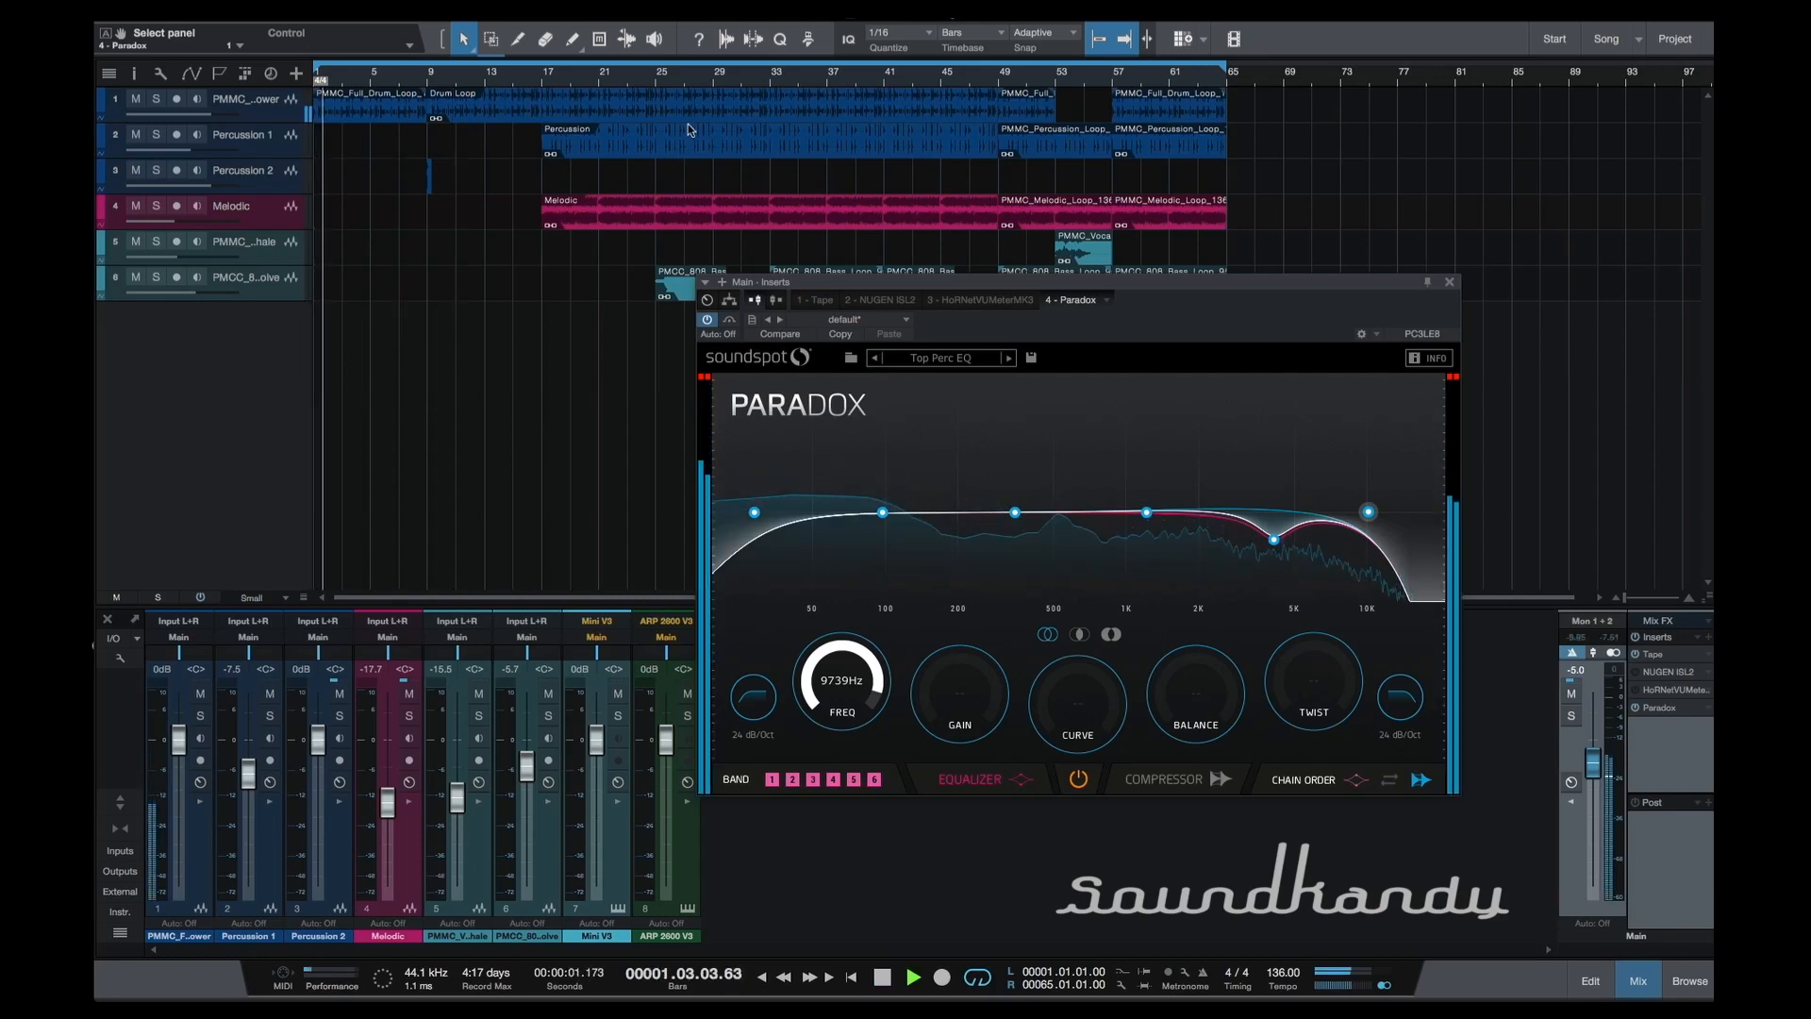
pyautogui.press('space')
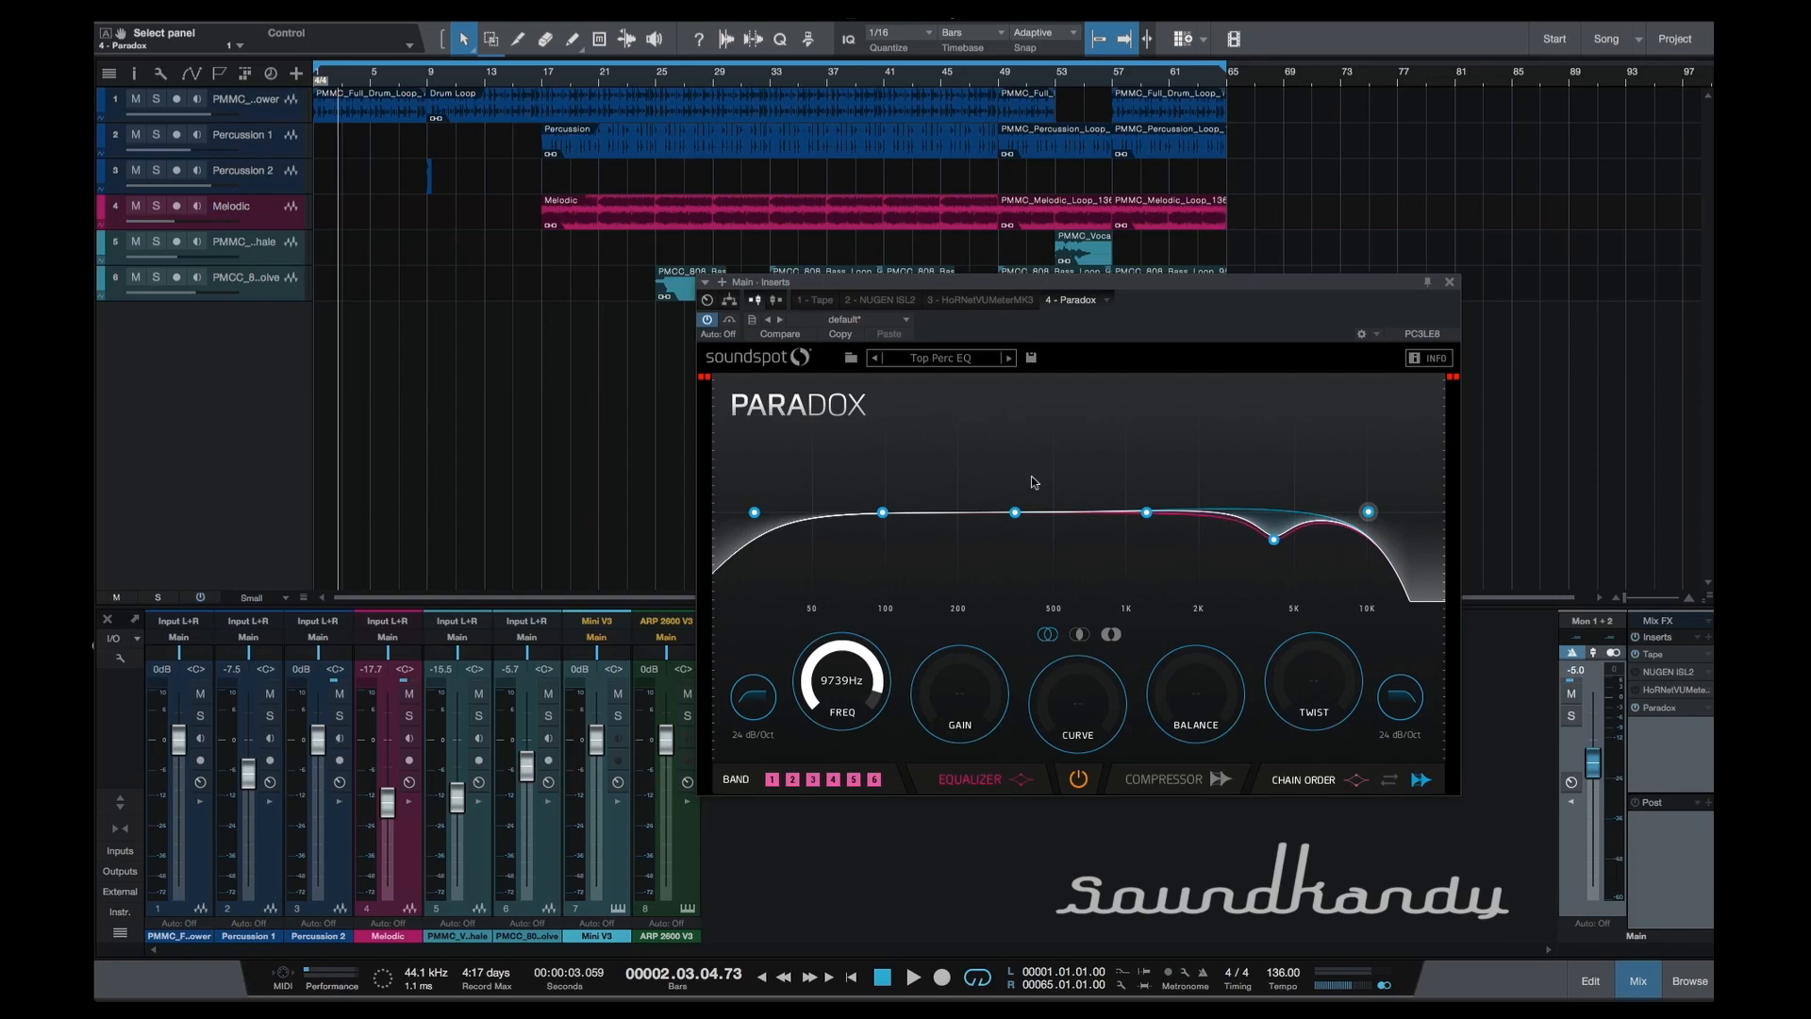
pyautogui.press('space')
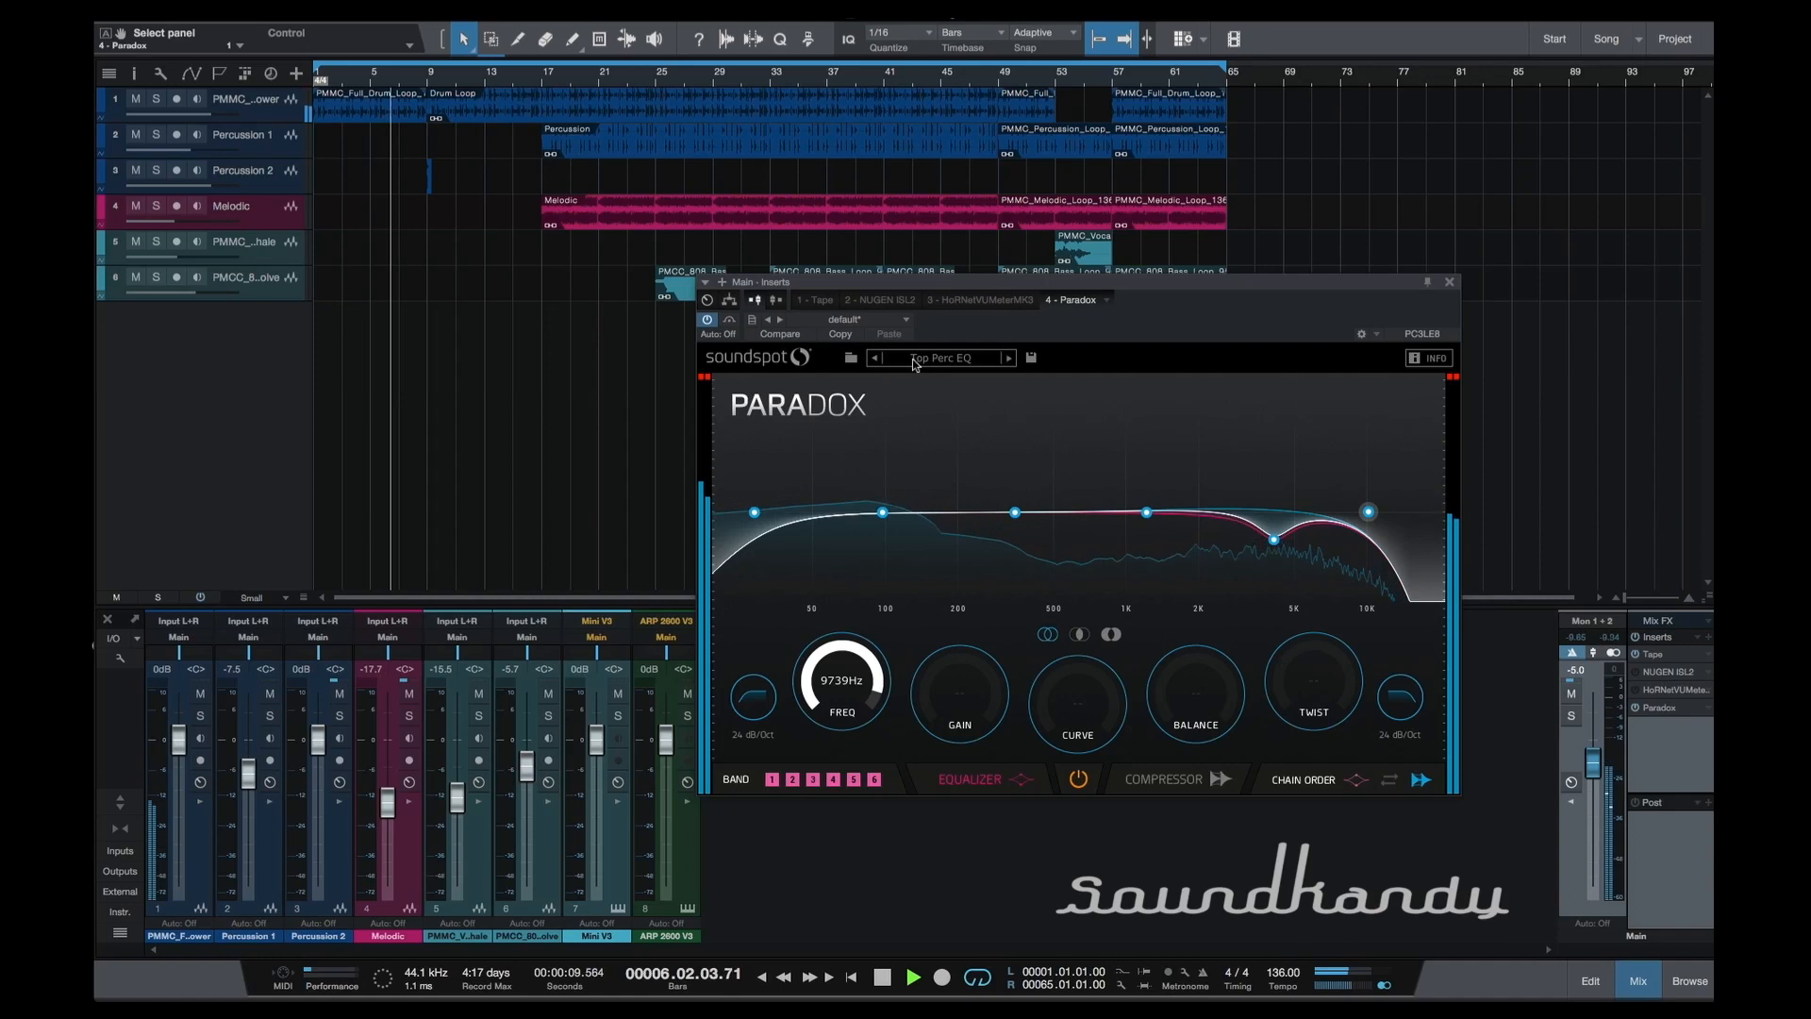
pyautogui.click(947, 781)
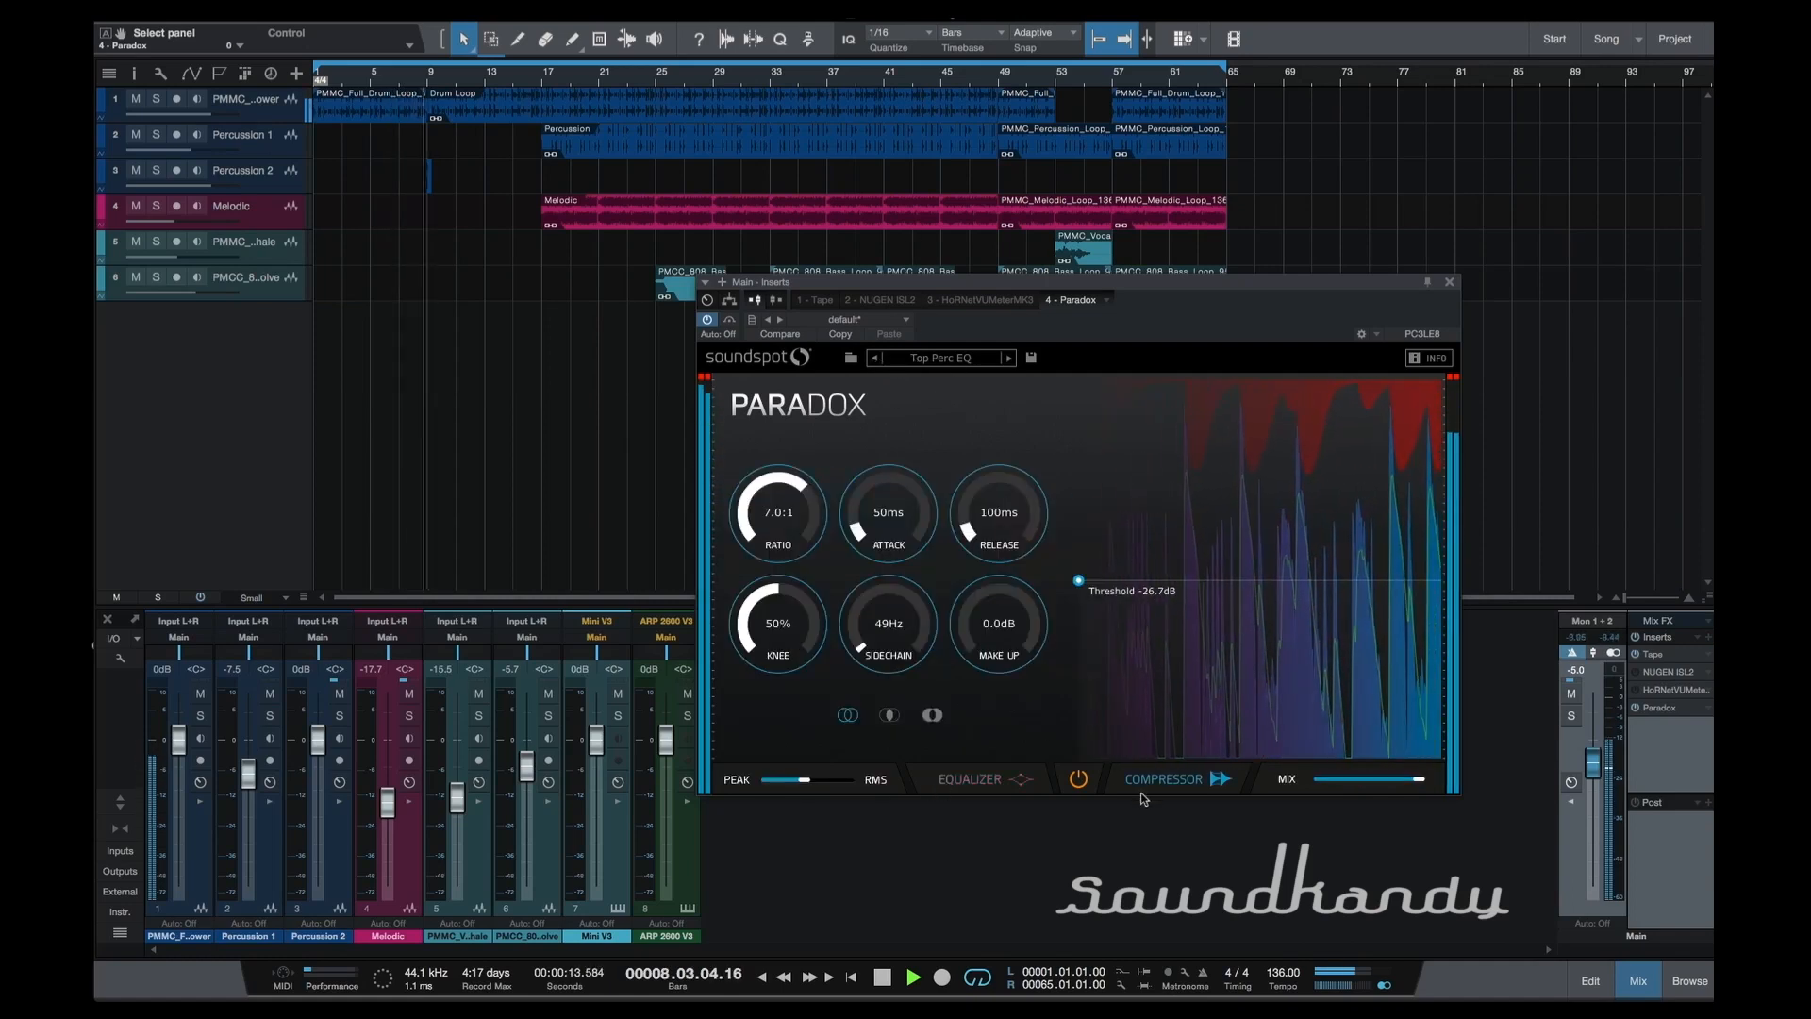
pyautogui.click(1000, 787)
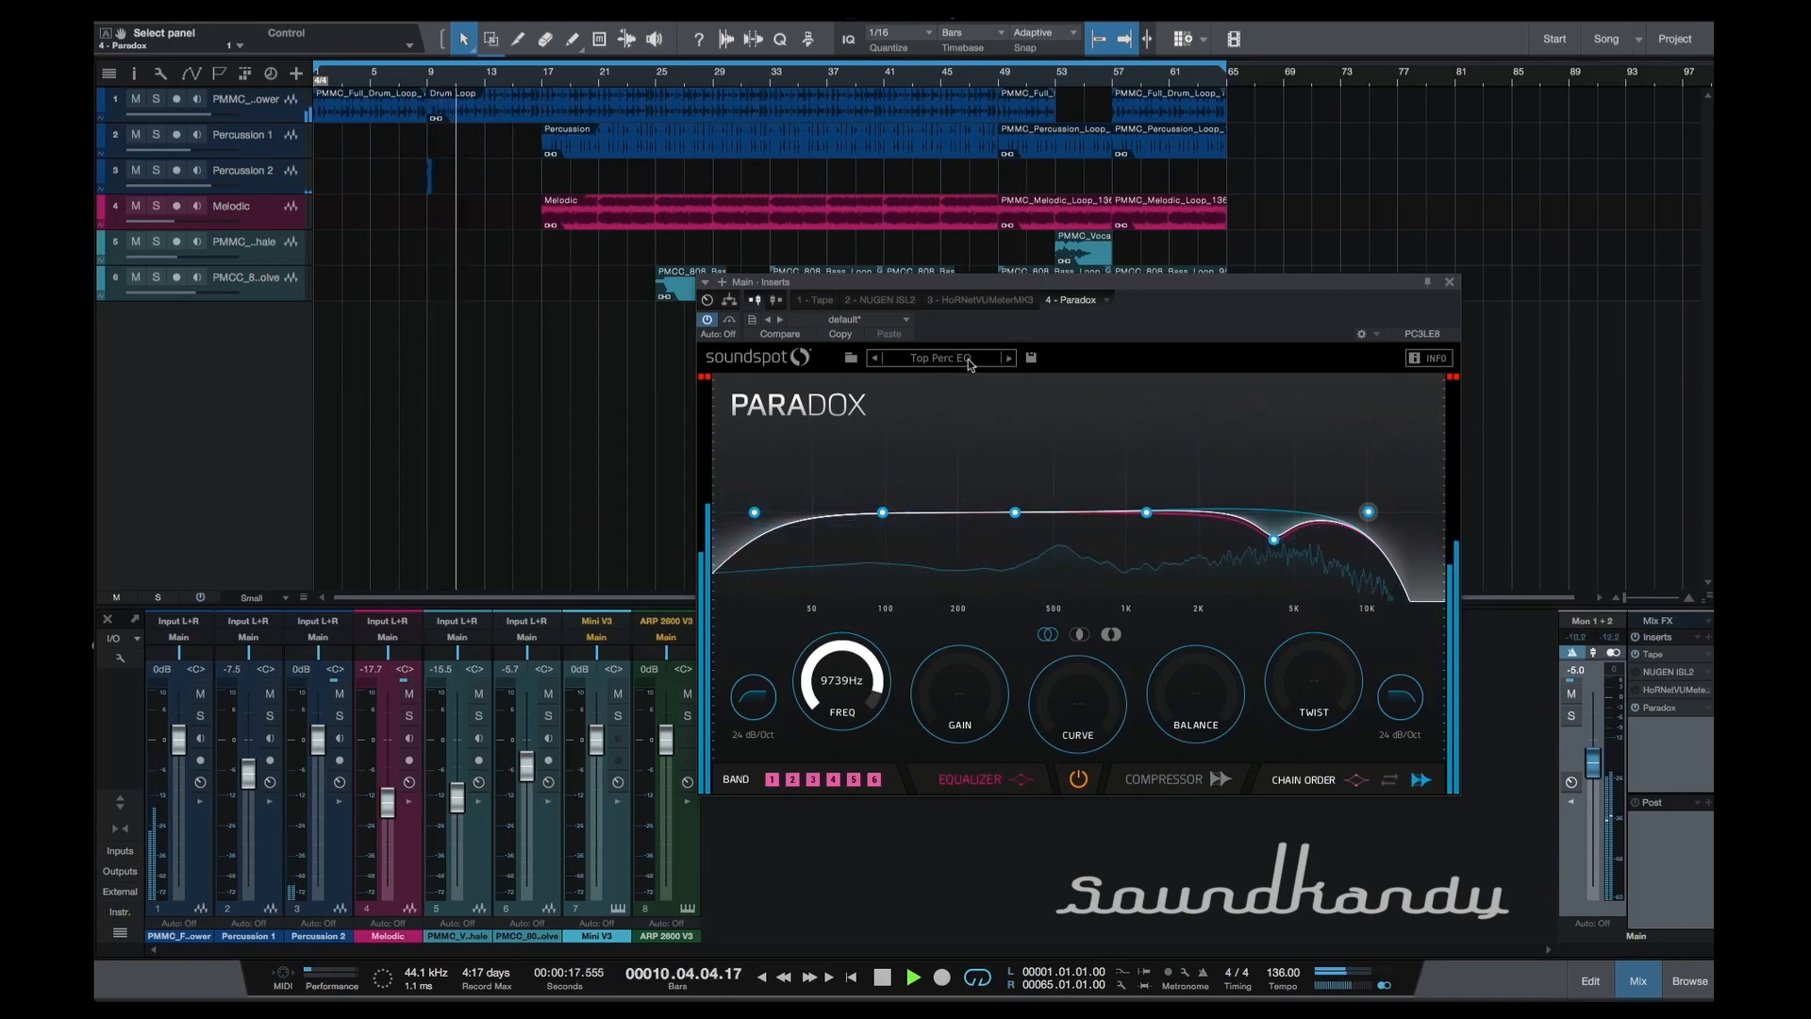
# Load the Drum Group preset and compare playback with Paradox bypassed and enabled.
pyautogui.click(1011, 365)
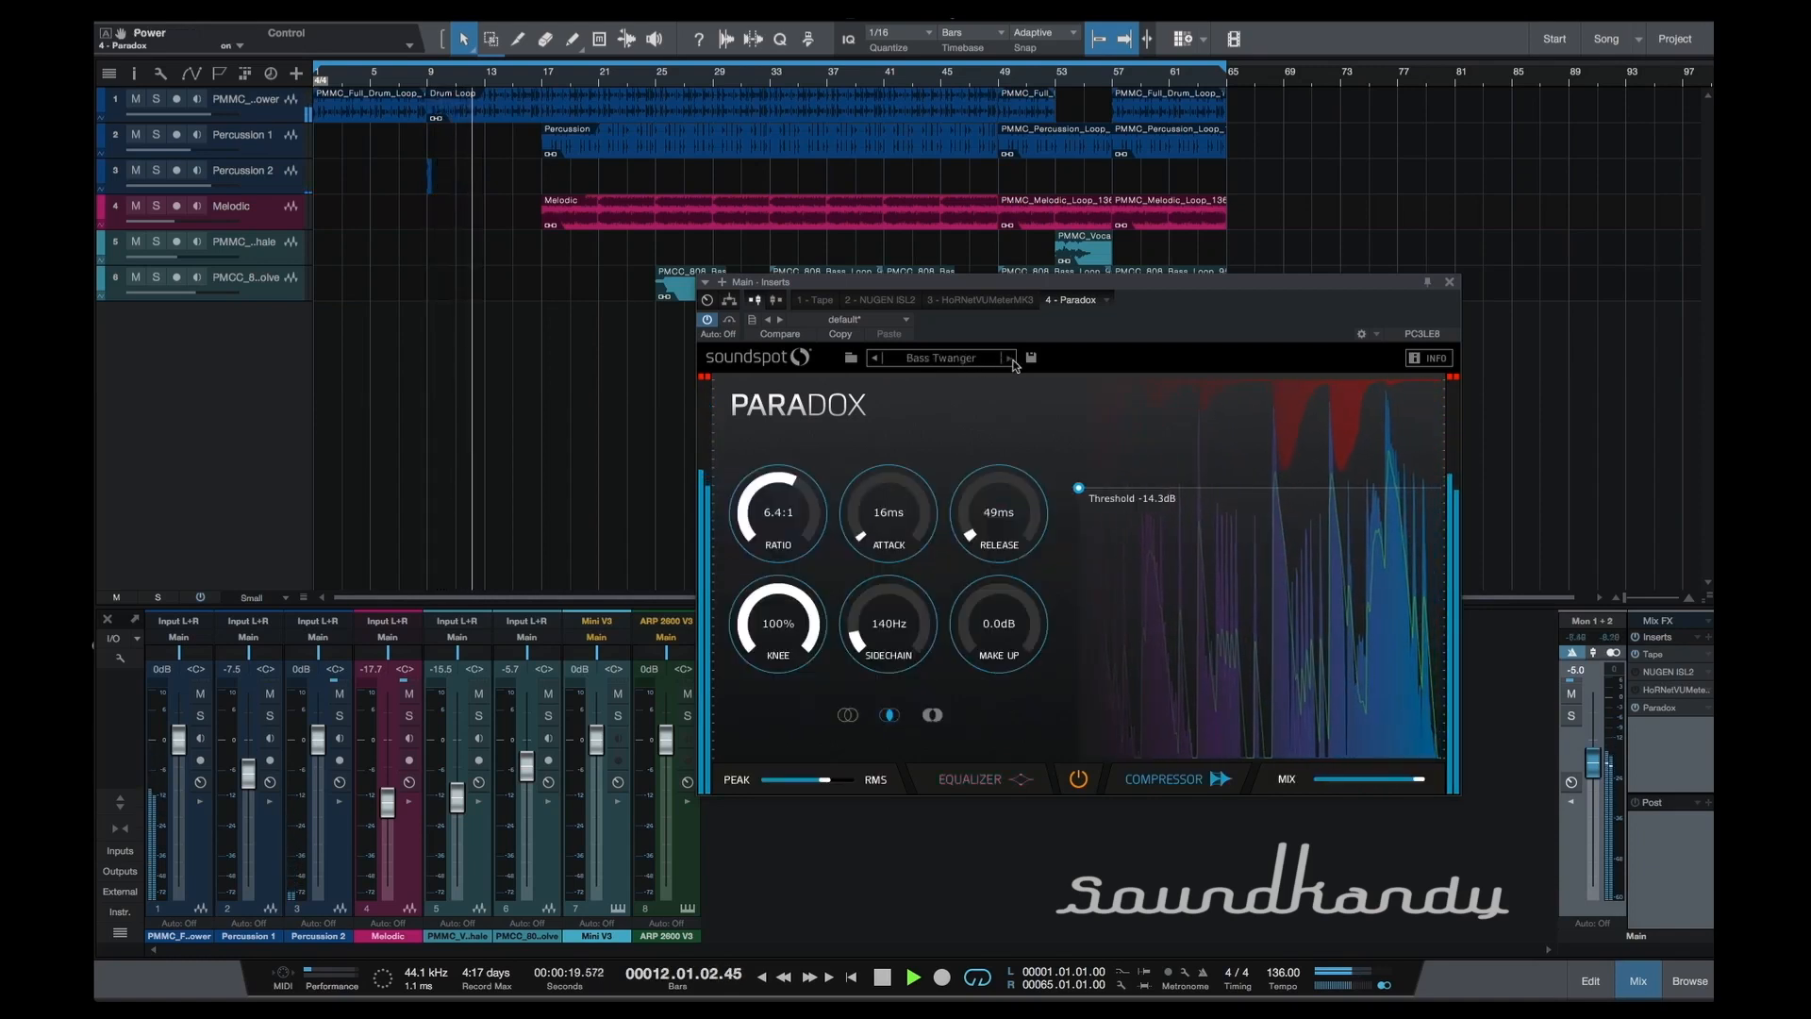
pyautogui.click(1011, 365)
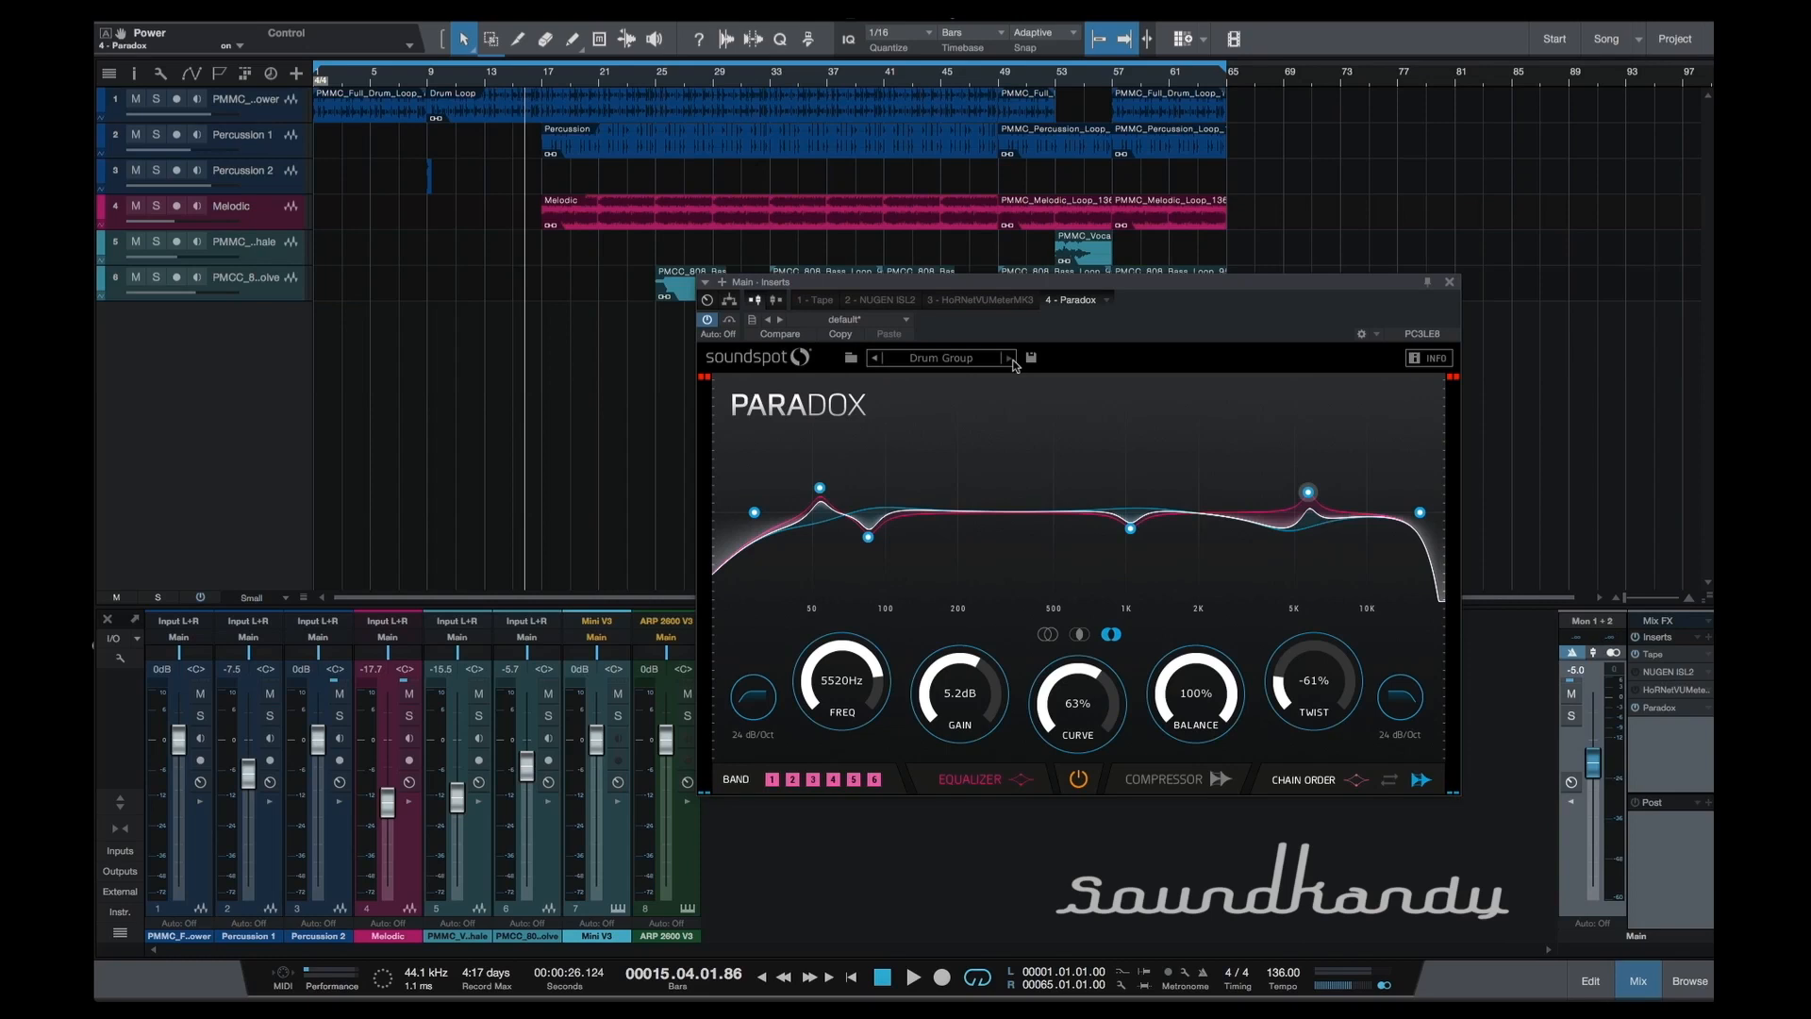
pyautogui.click(1079, 780)
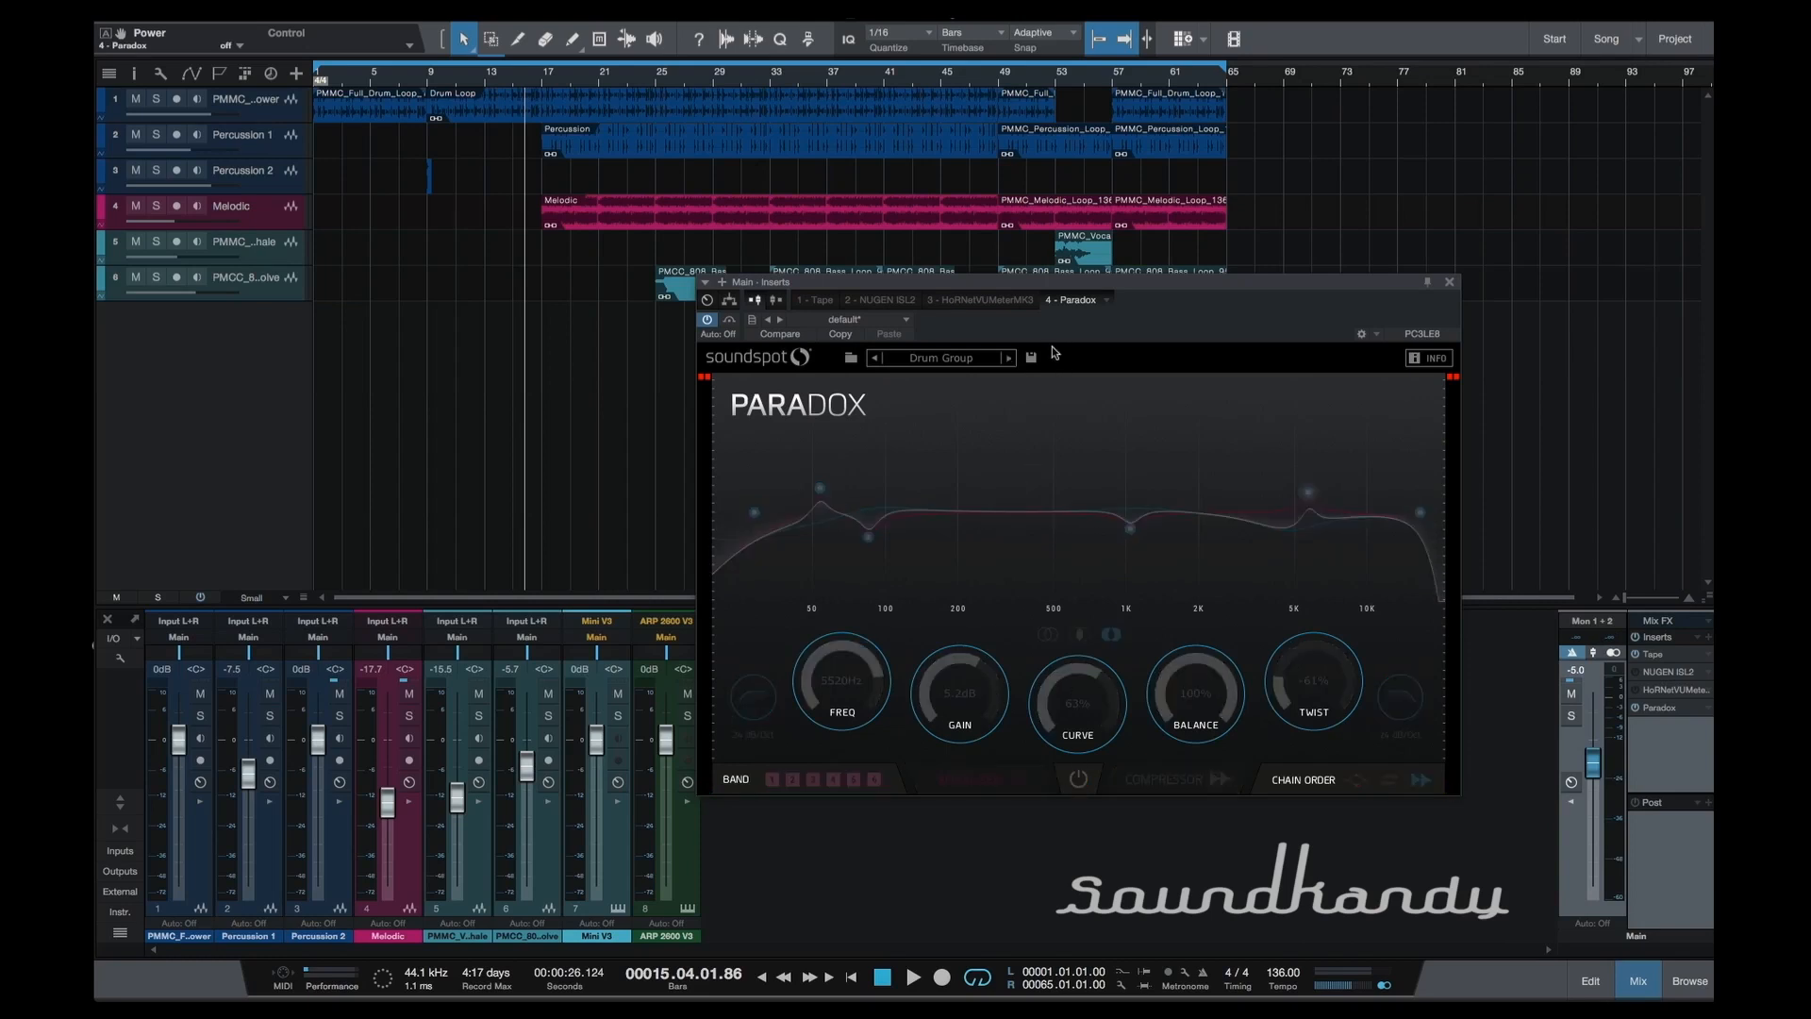
pyautogui.press('space')
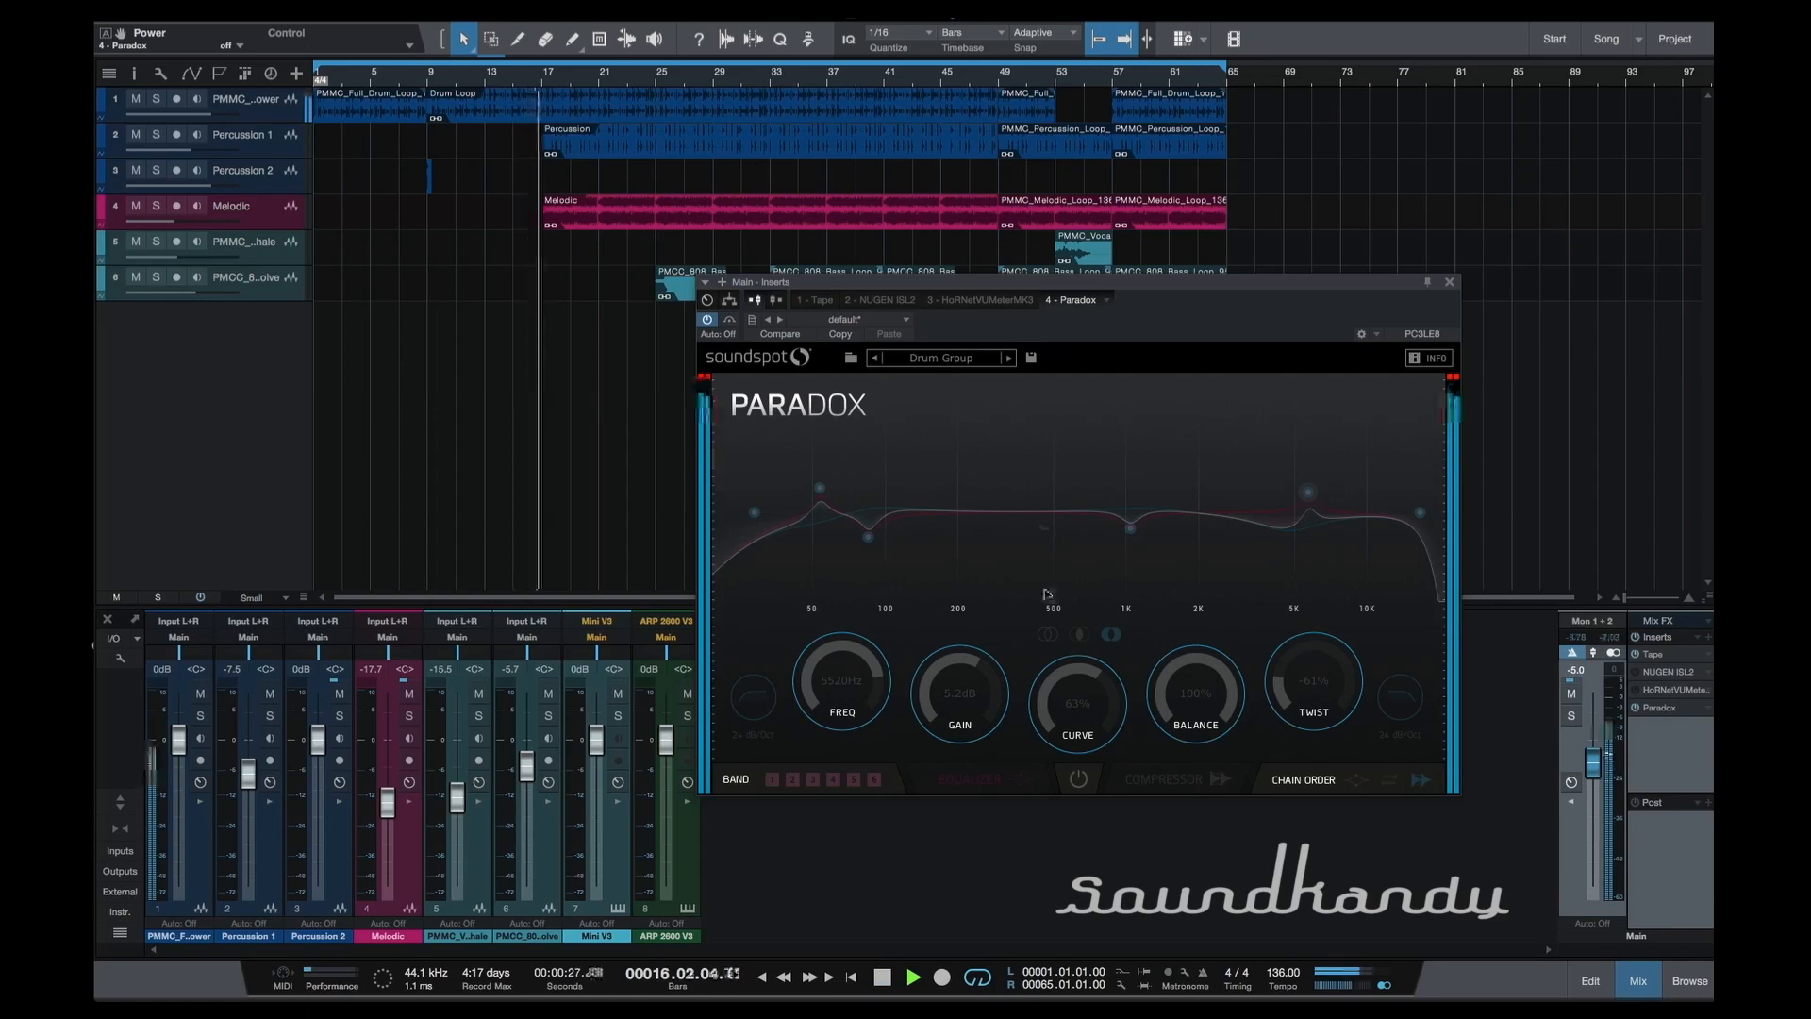
pyautogui.click(1079, 780)
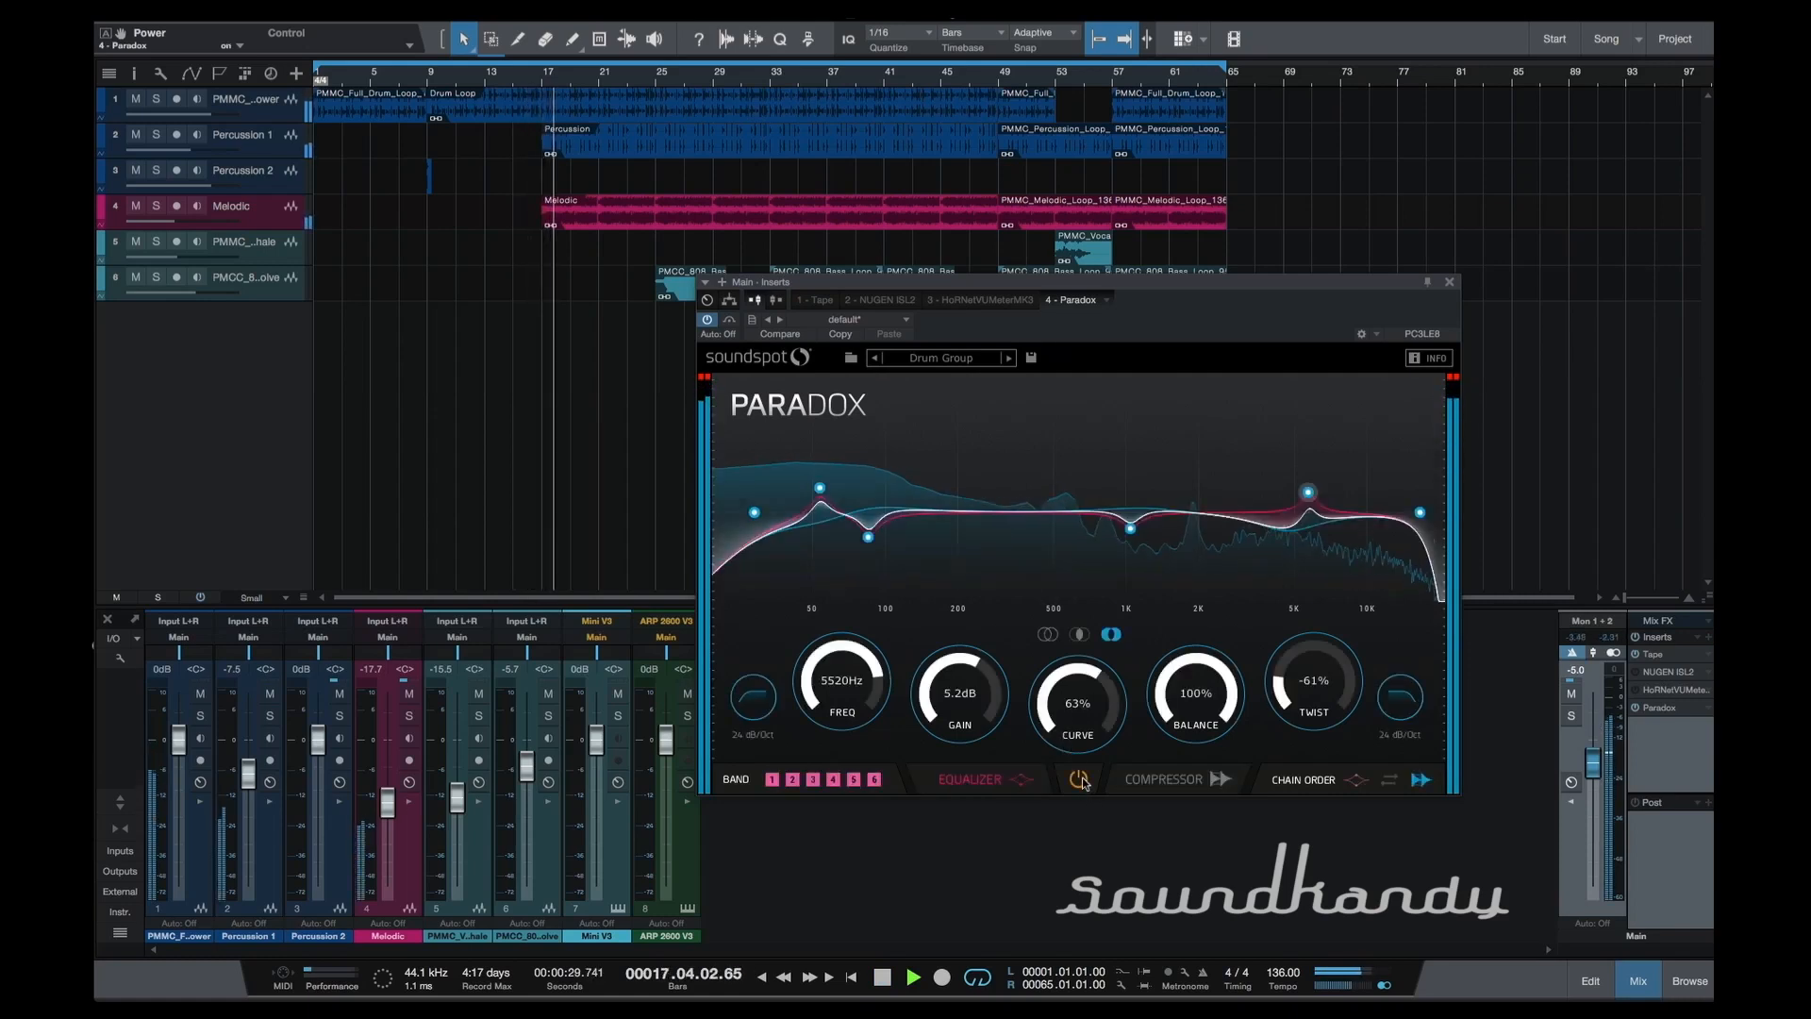
pyautogui.press('space')
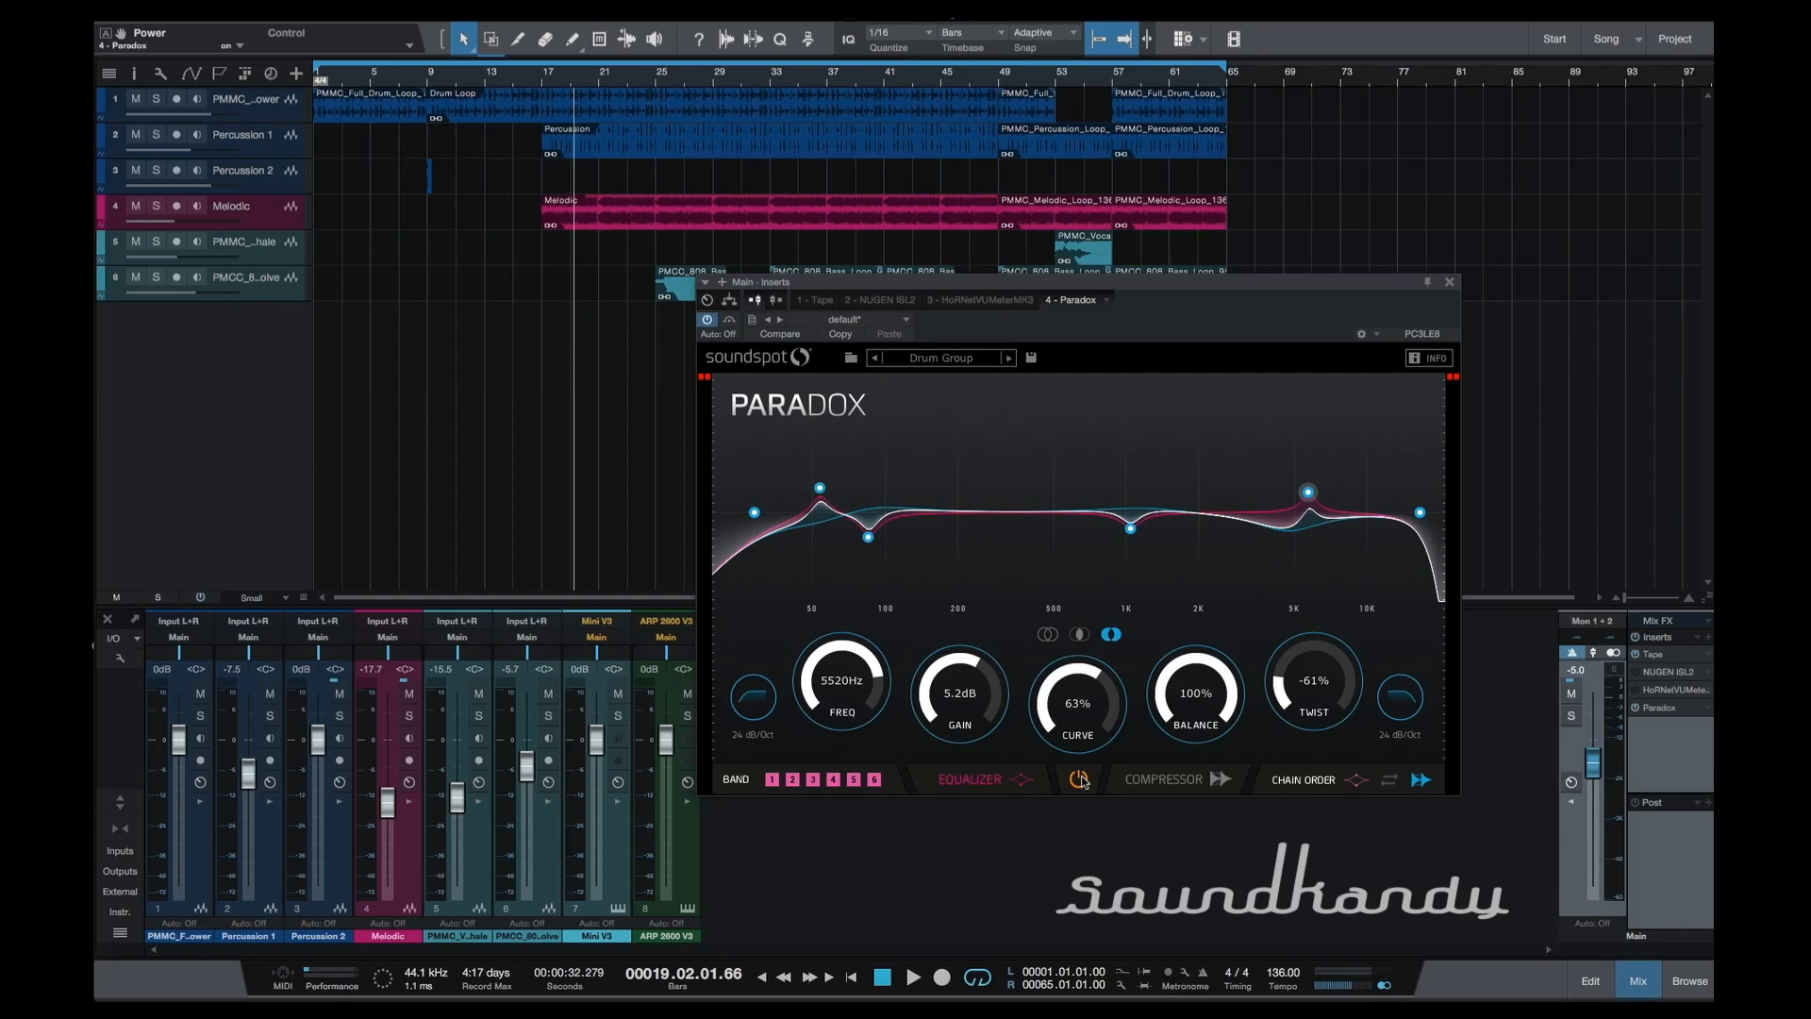
# Resume playback and audition the presets one by one from Kick Solid through Snappy Snare.
pyautogui.press('space')
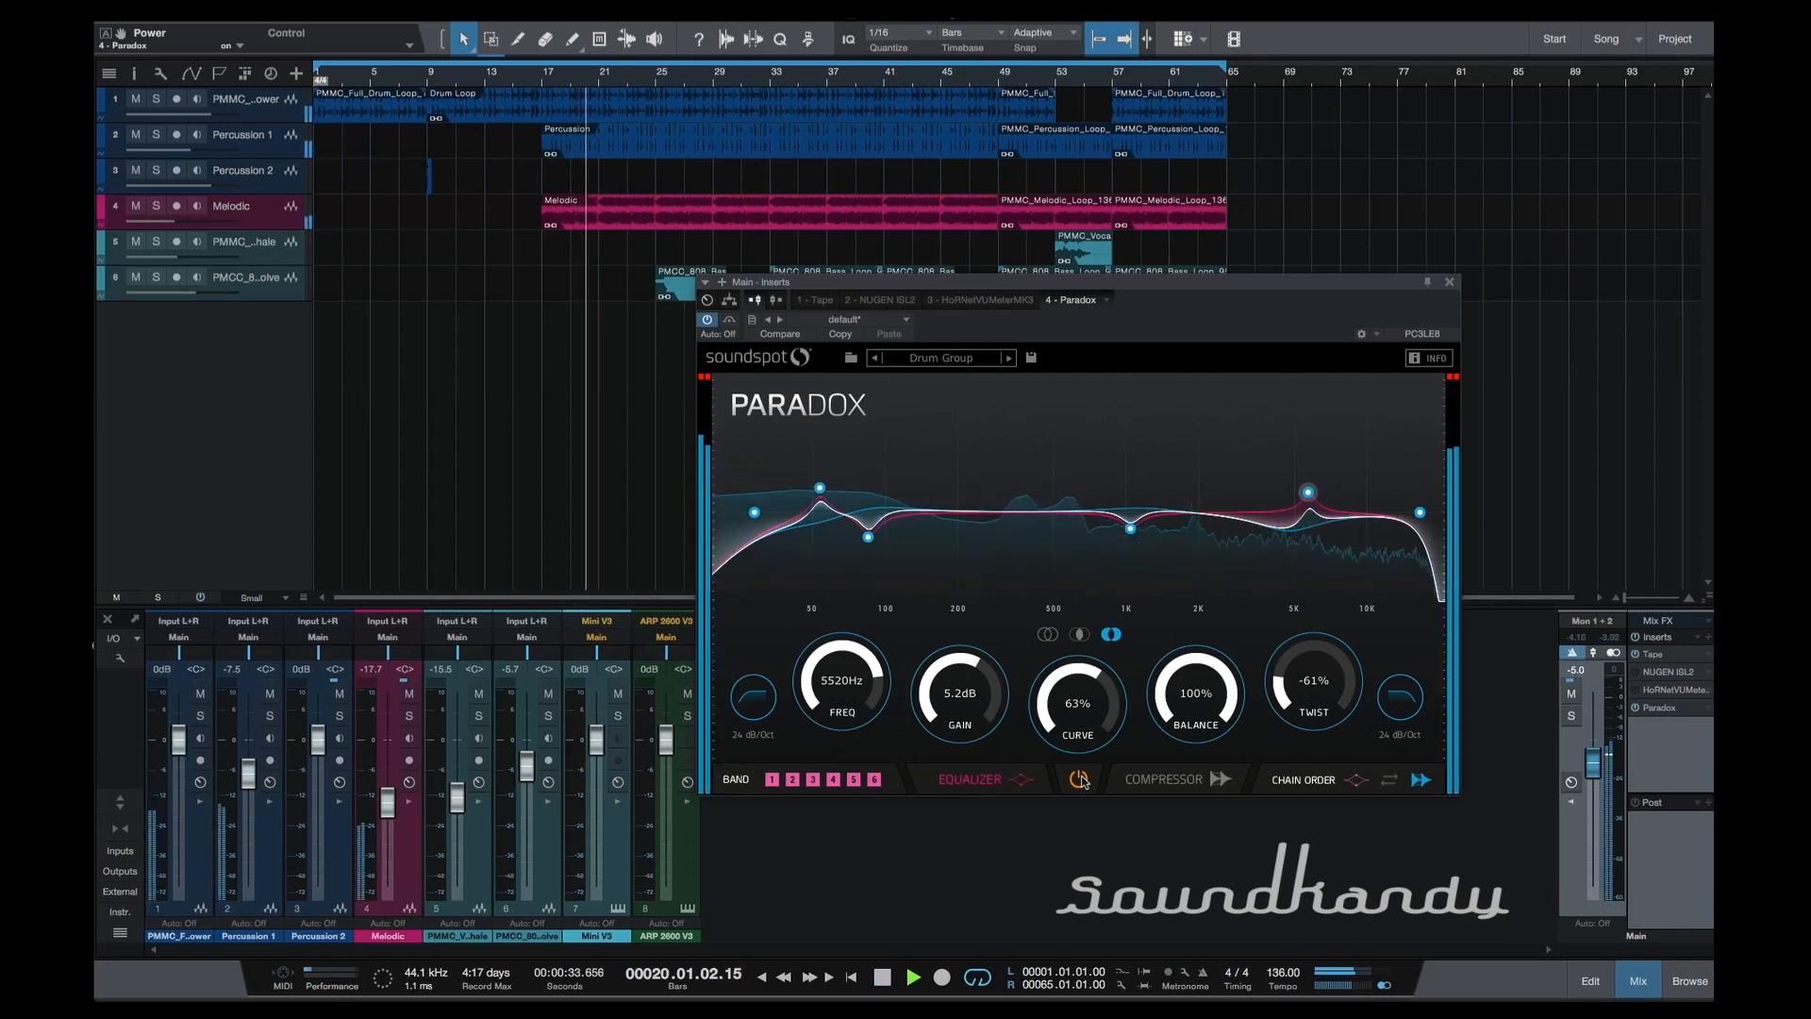
pyautogui.click(1008, 359)
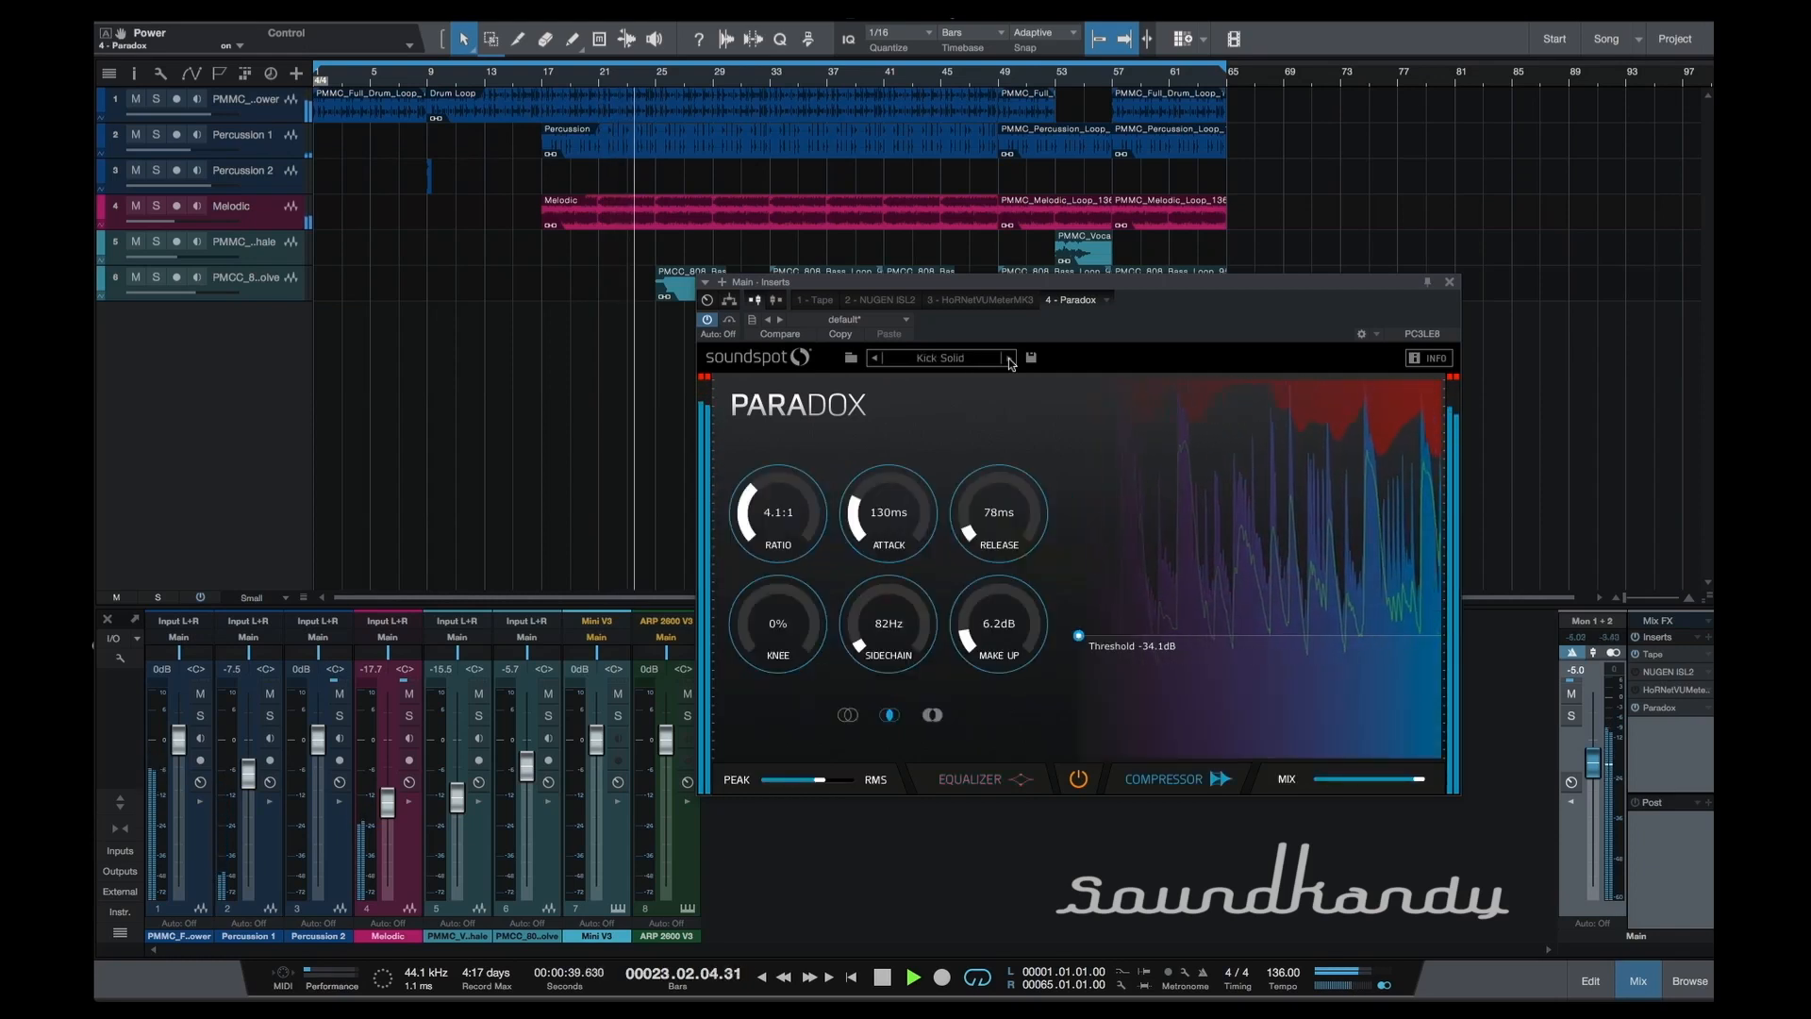
pyautogui.click(1009, 359)
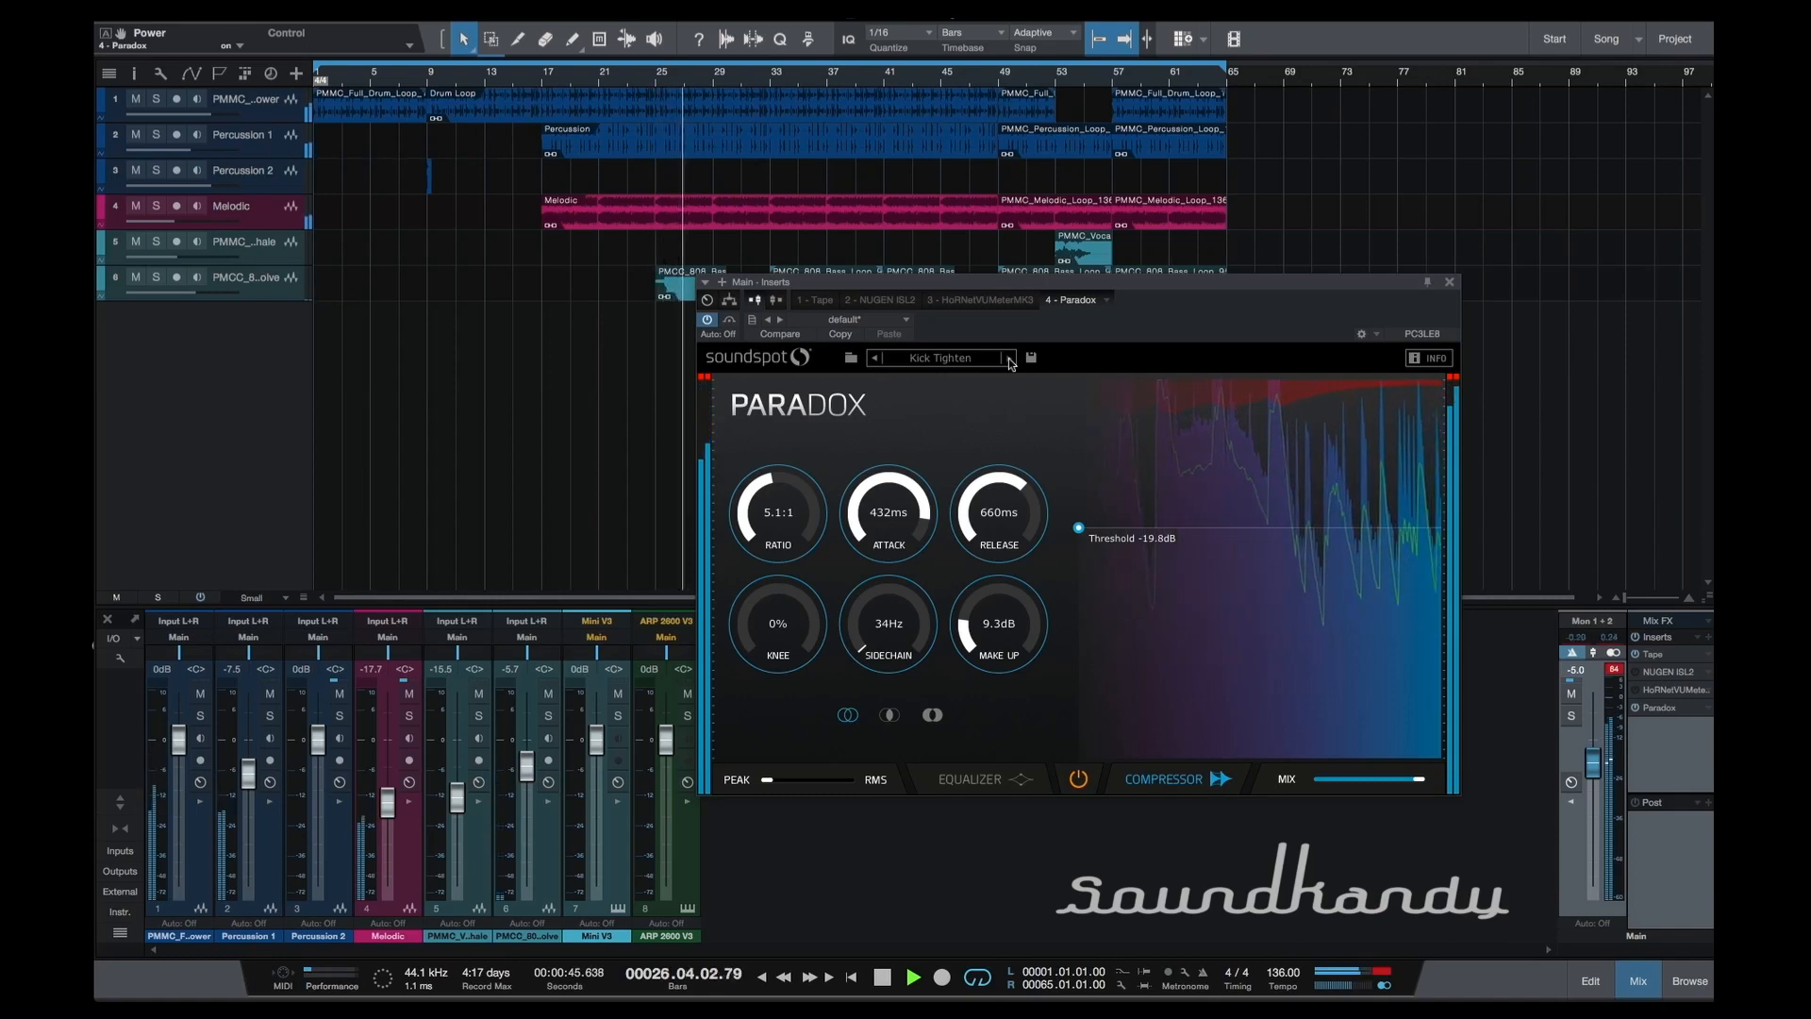
pyautogui.click(1008, 359)
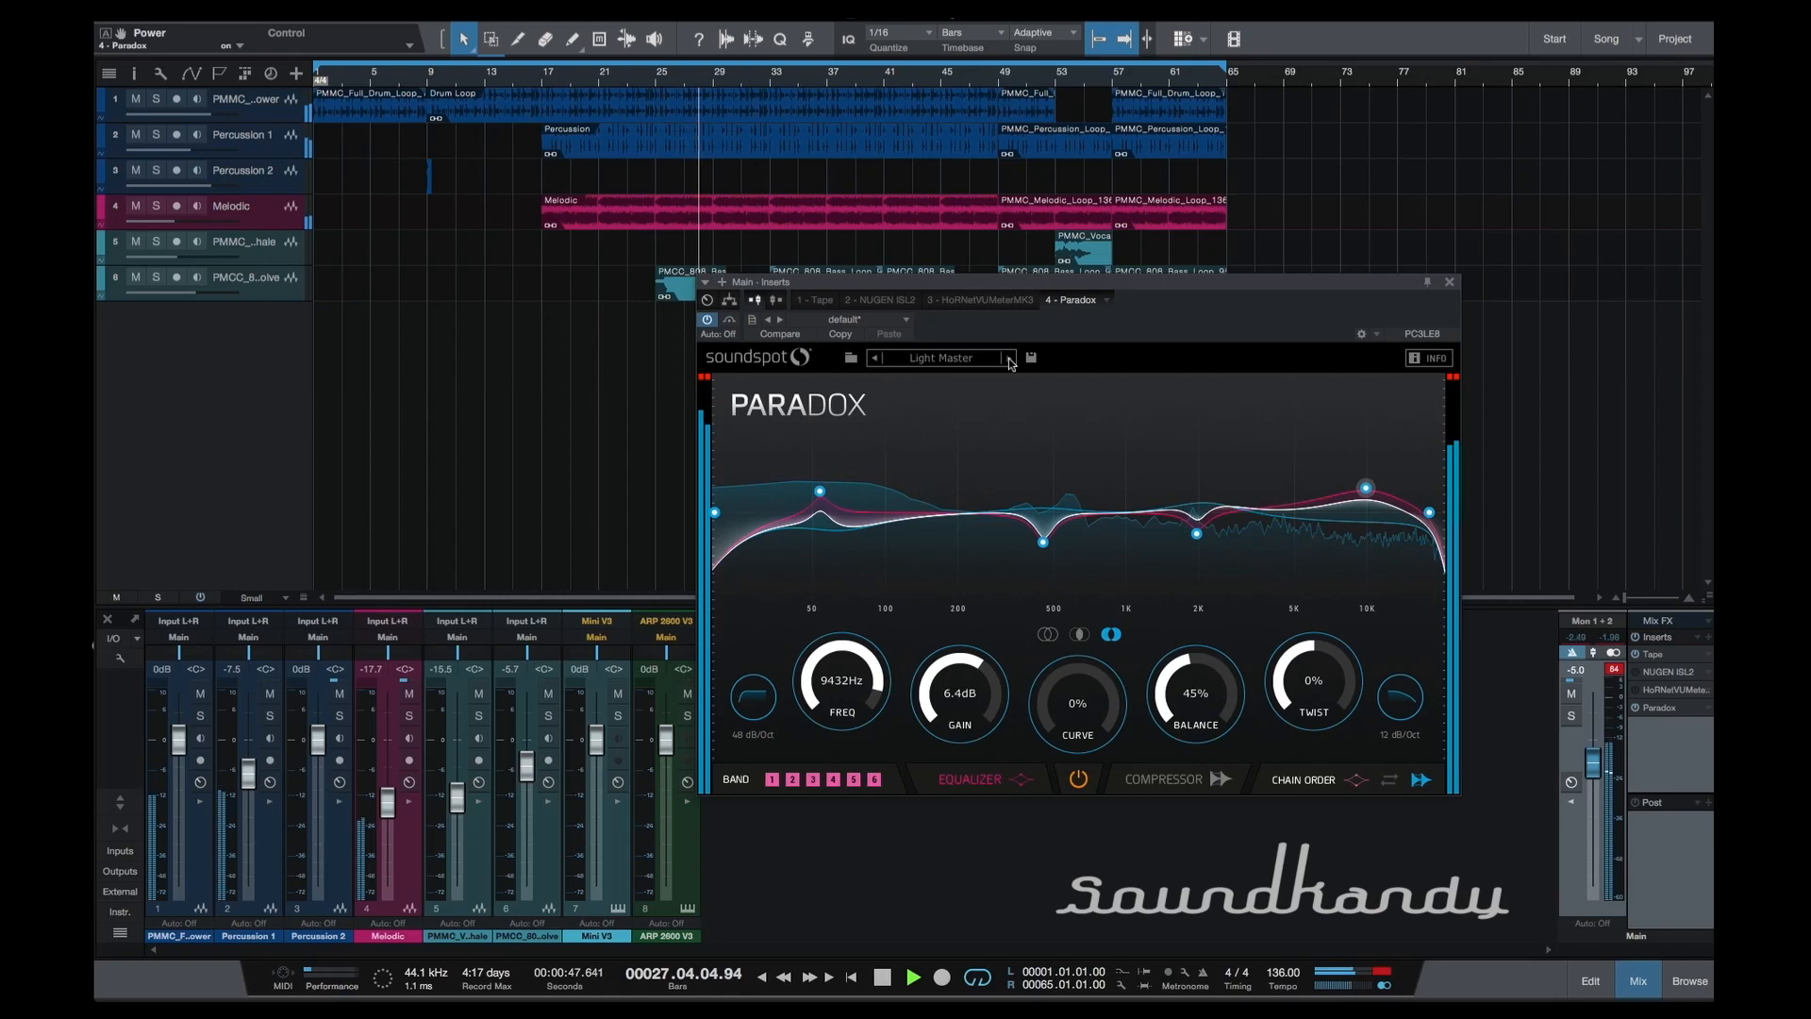
pyautogui.click(1008, 360)
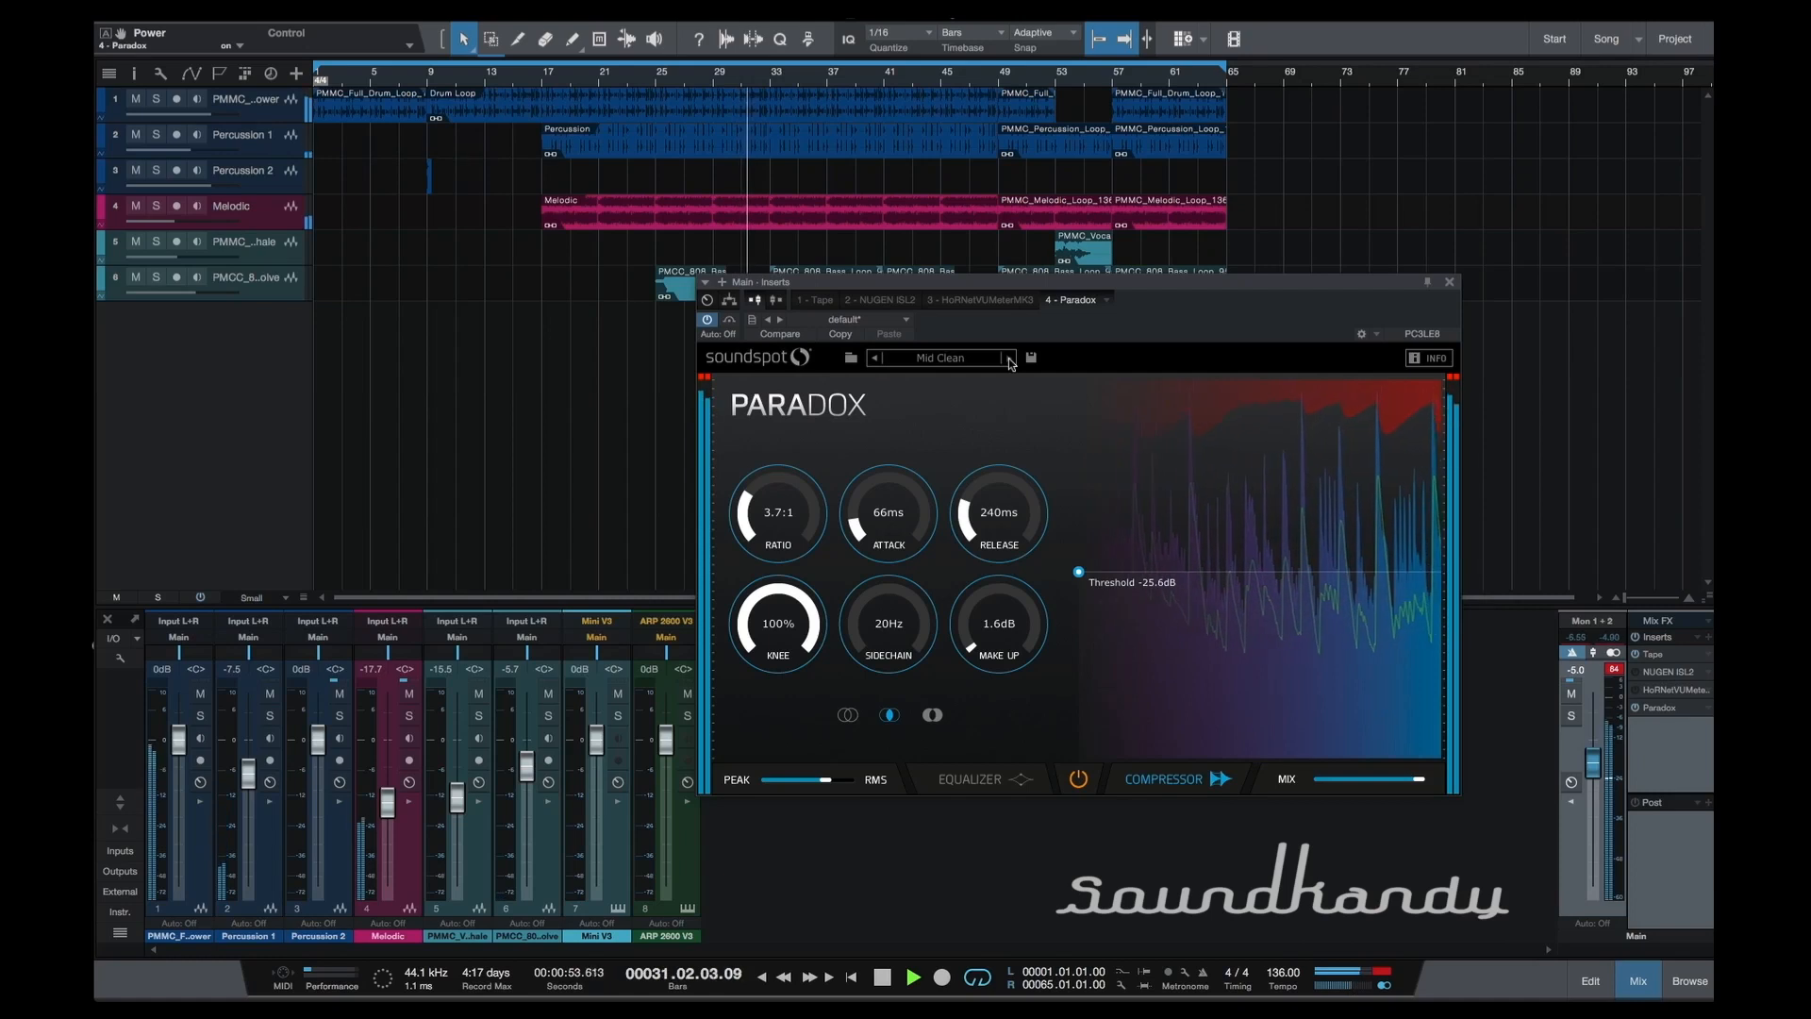
pyautogui.click(1008, 360)
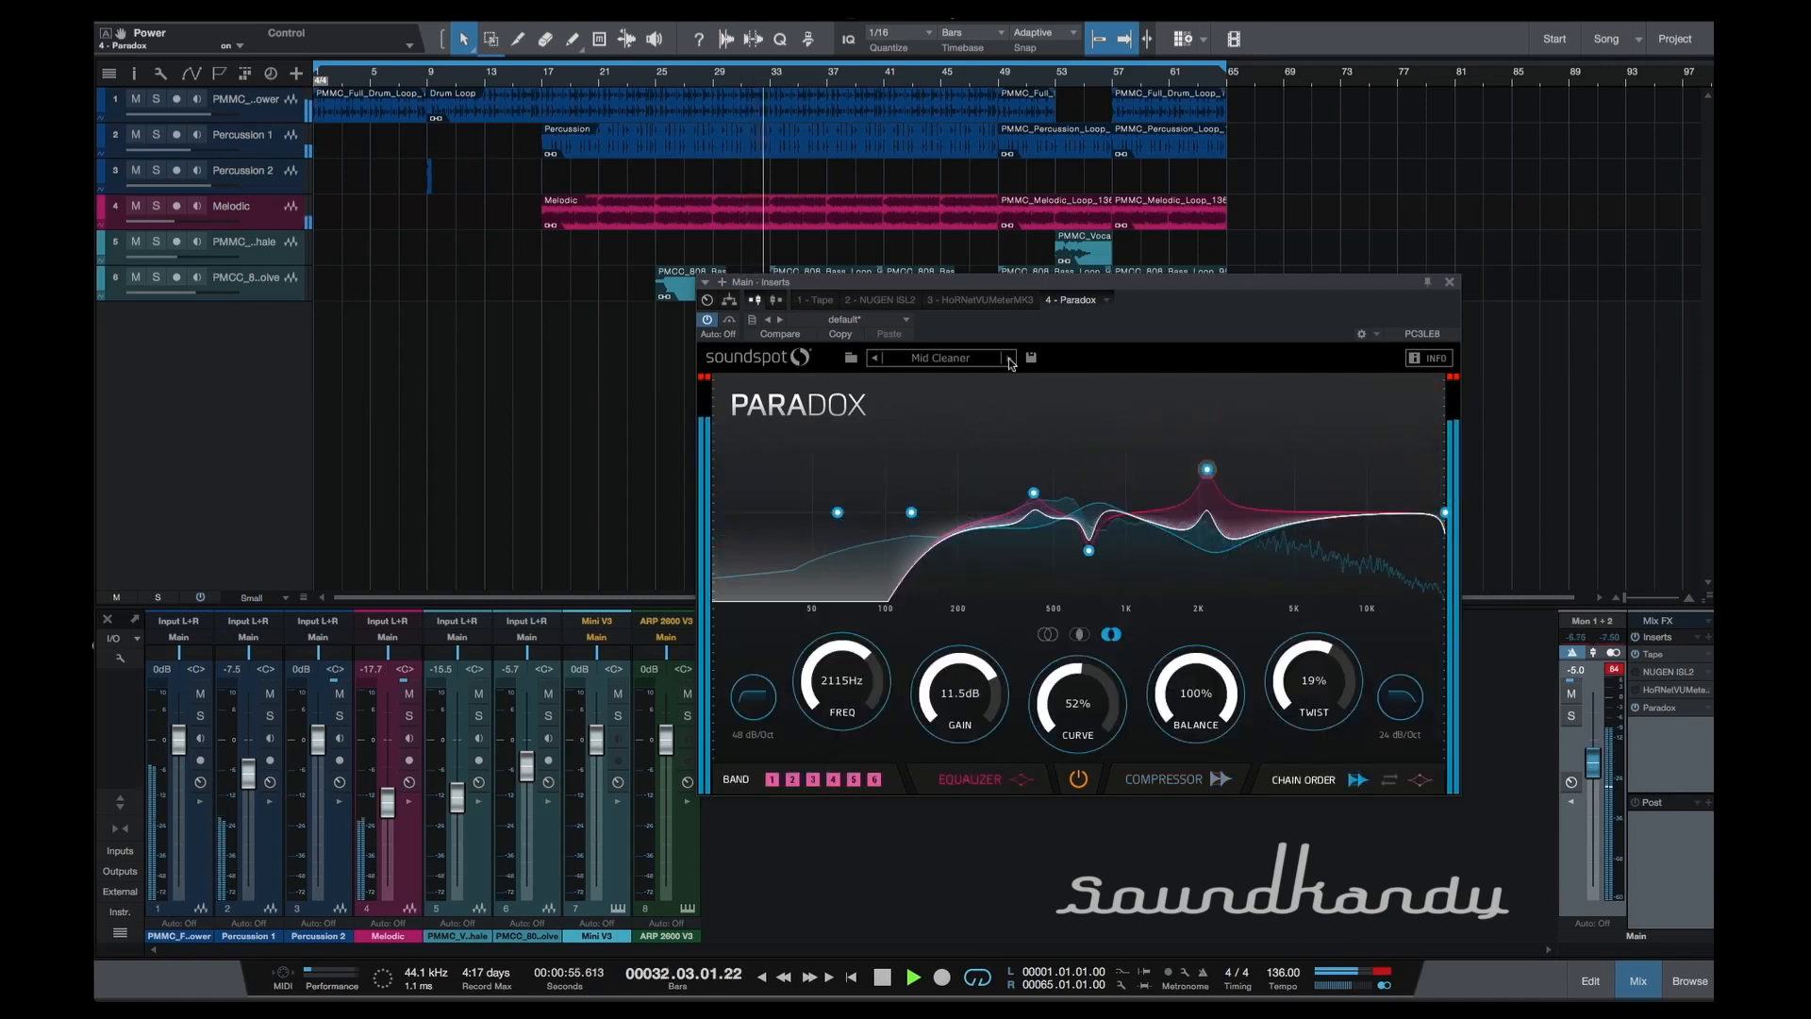
pyautogui.click(1008, 359)
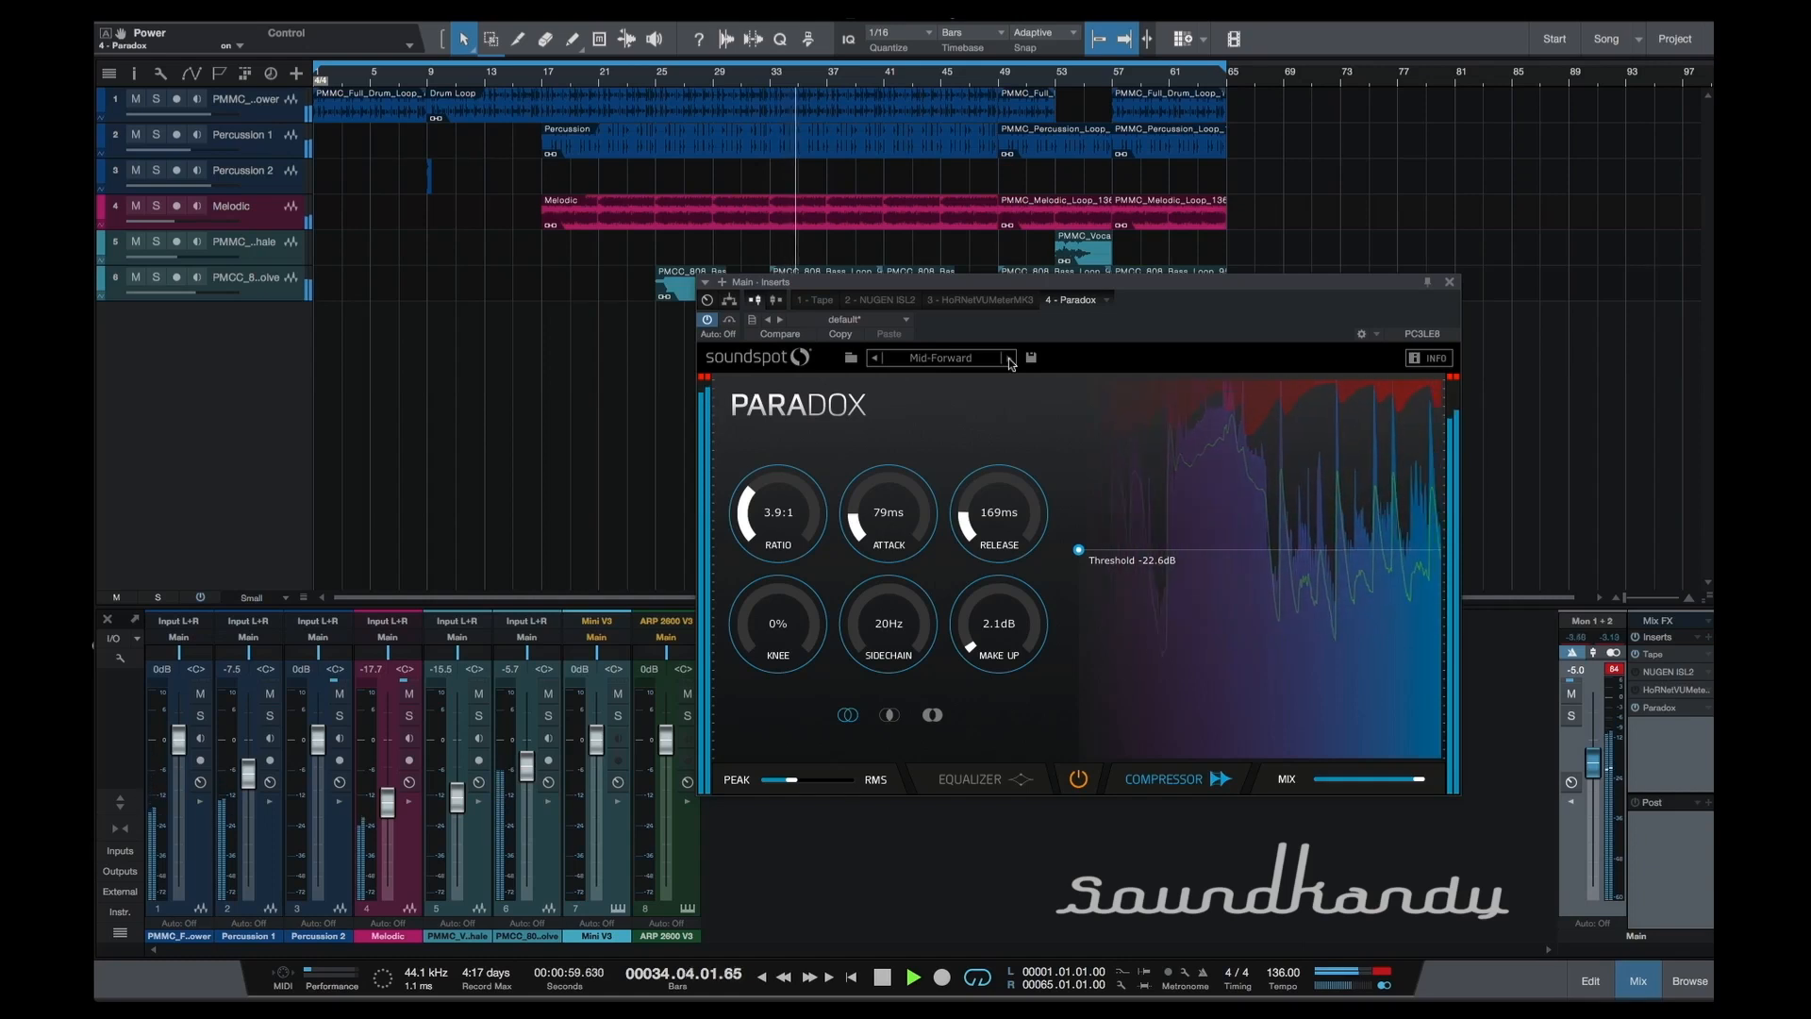
pyautogui.click(1008, 359)
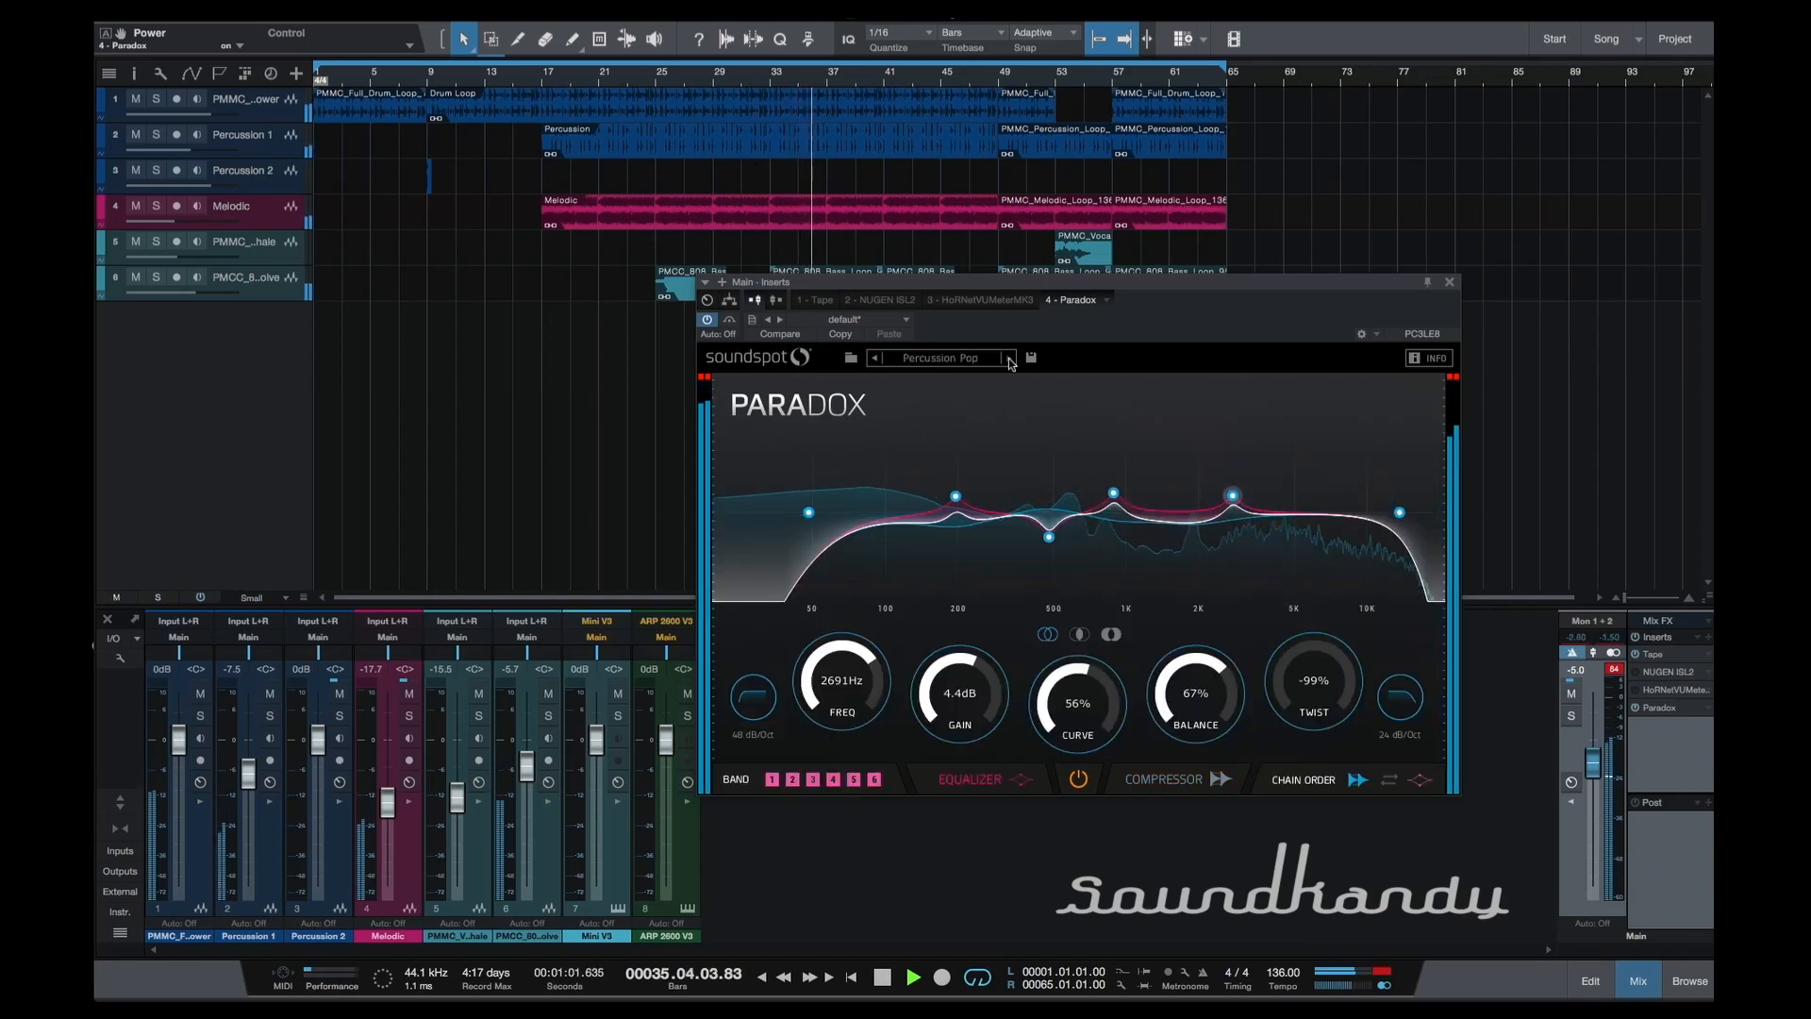
pyautogui.click(1008, 359)
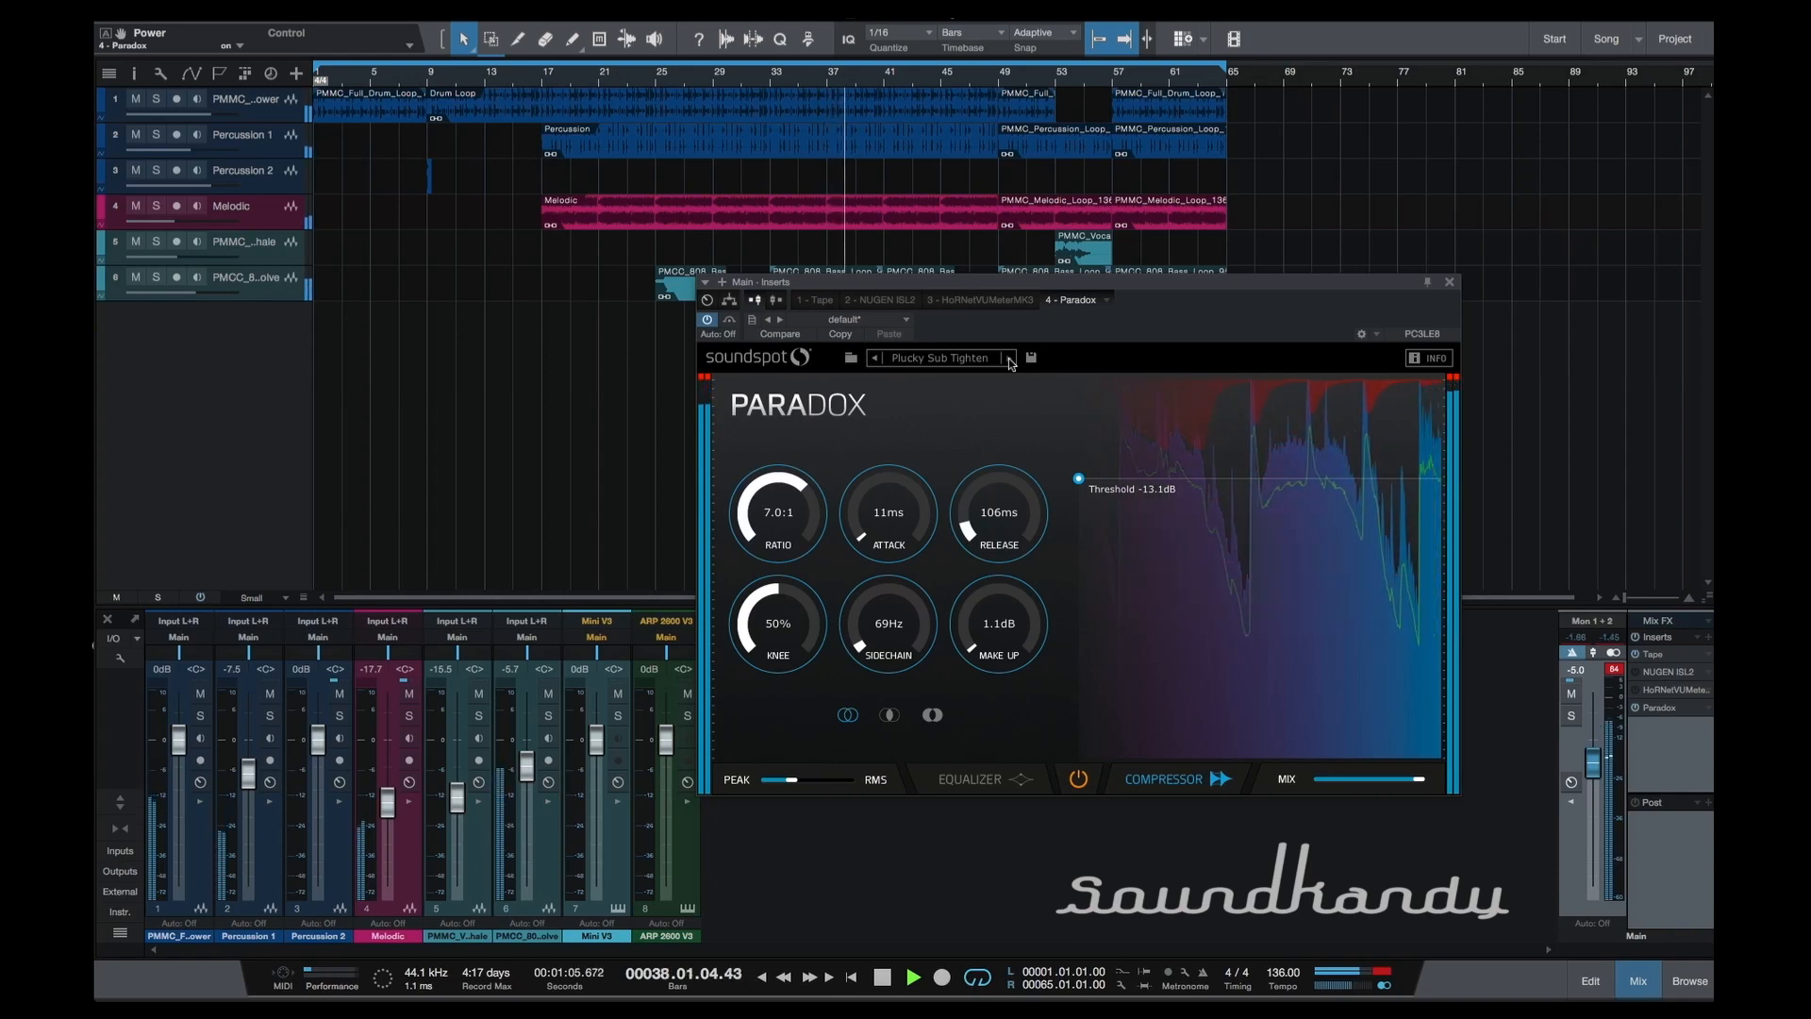
pyautogui.click(1008, 359)
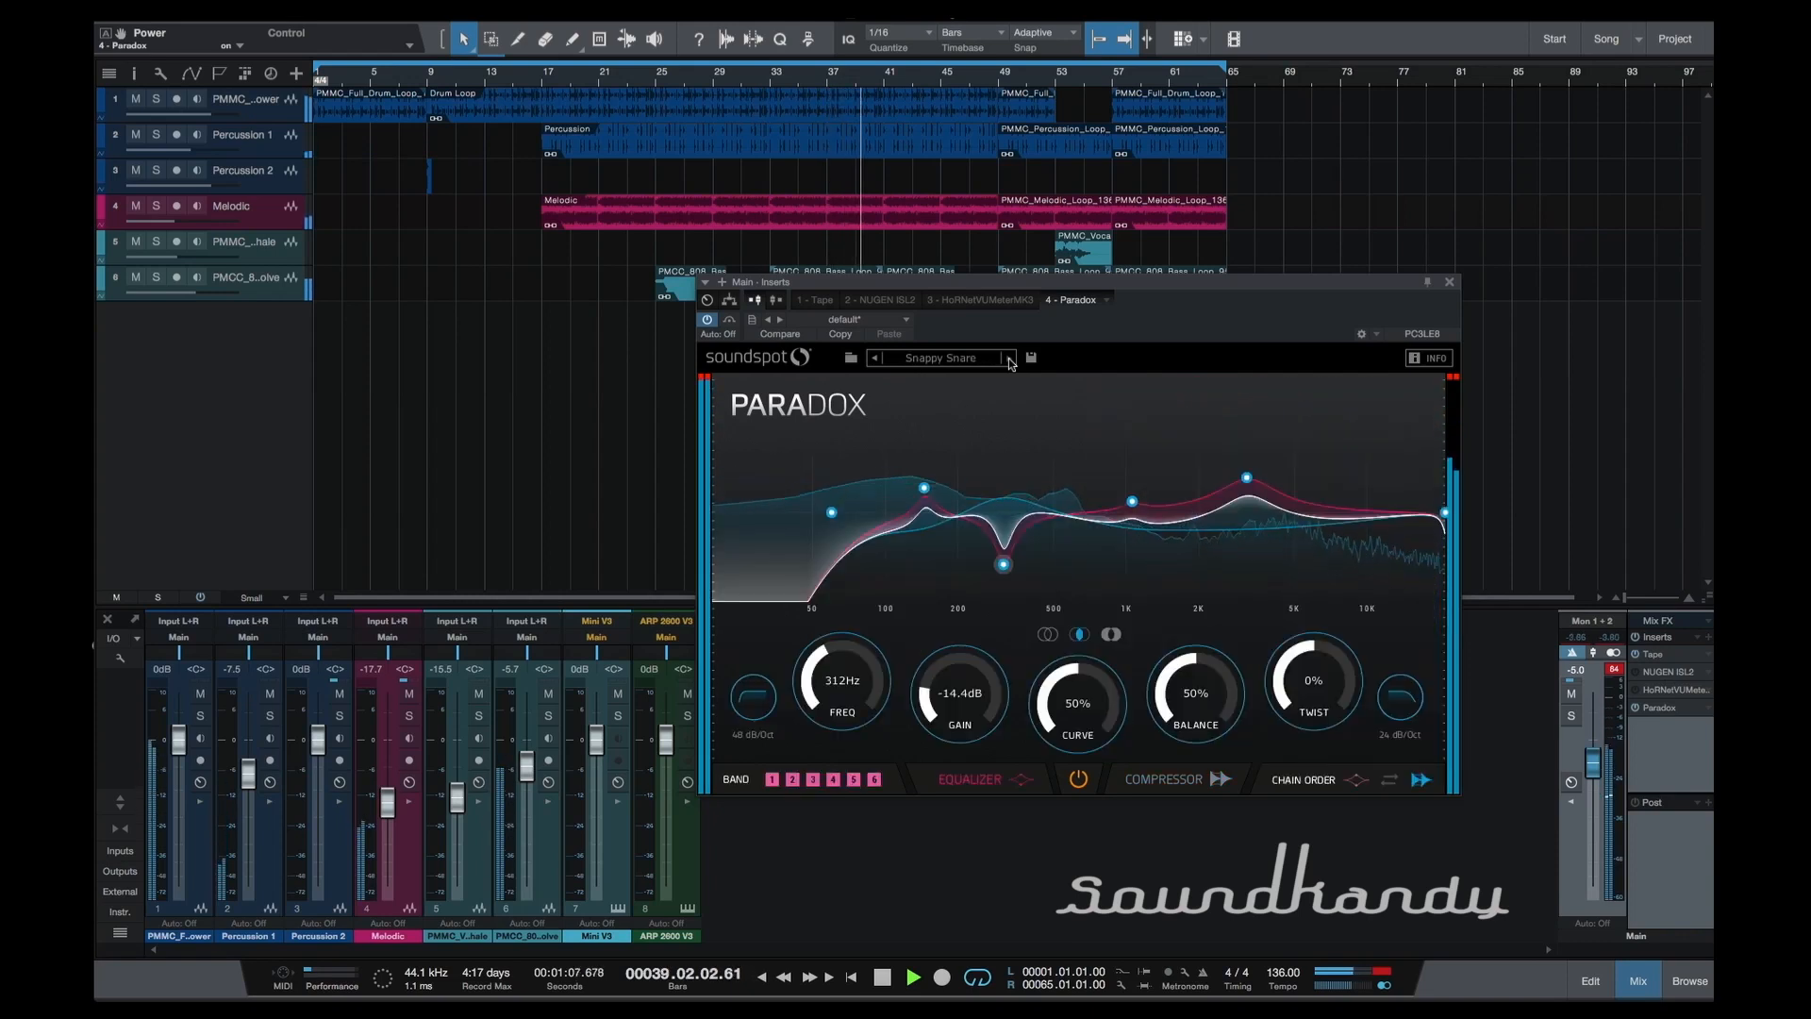
# Audition the presets Snare focus, Side Expander and Solid Sub during playback.
pyautogui.click(1008, 360)
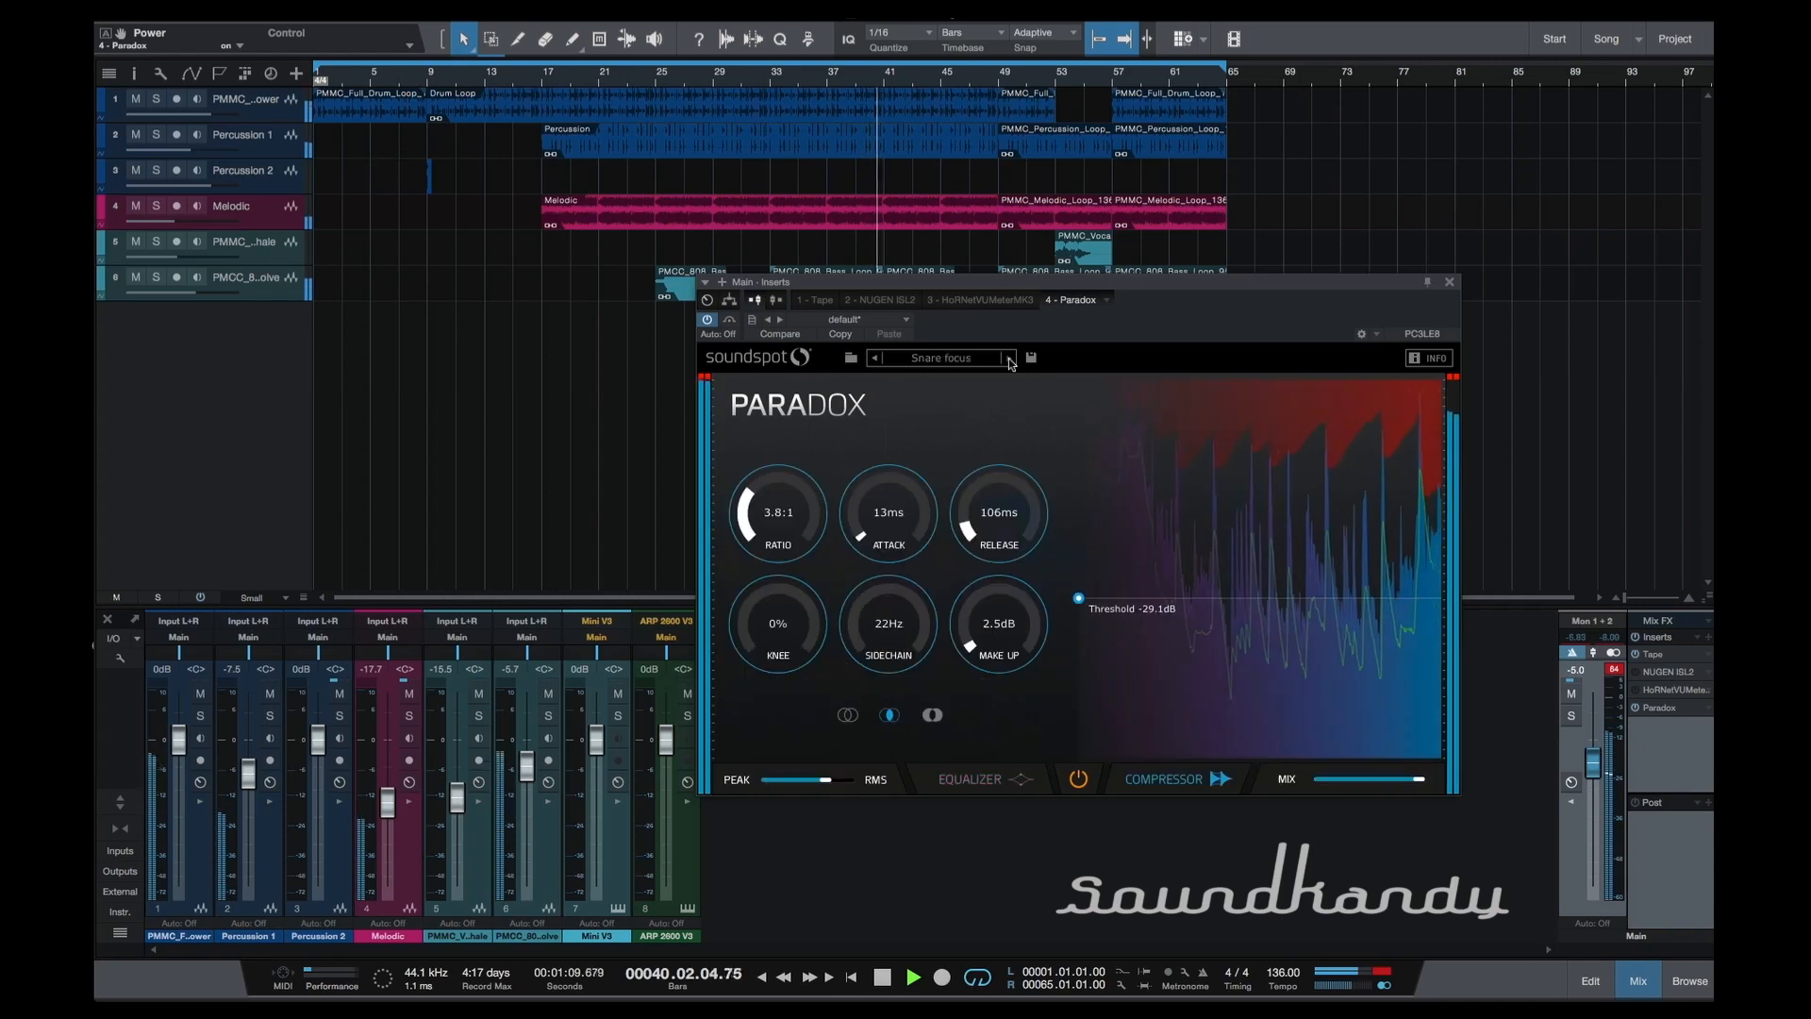
pyautogui.press('space')
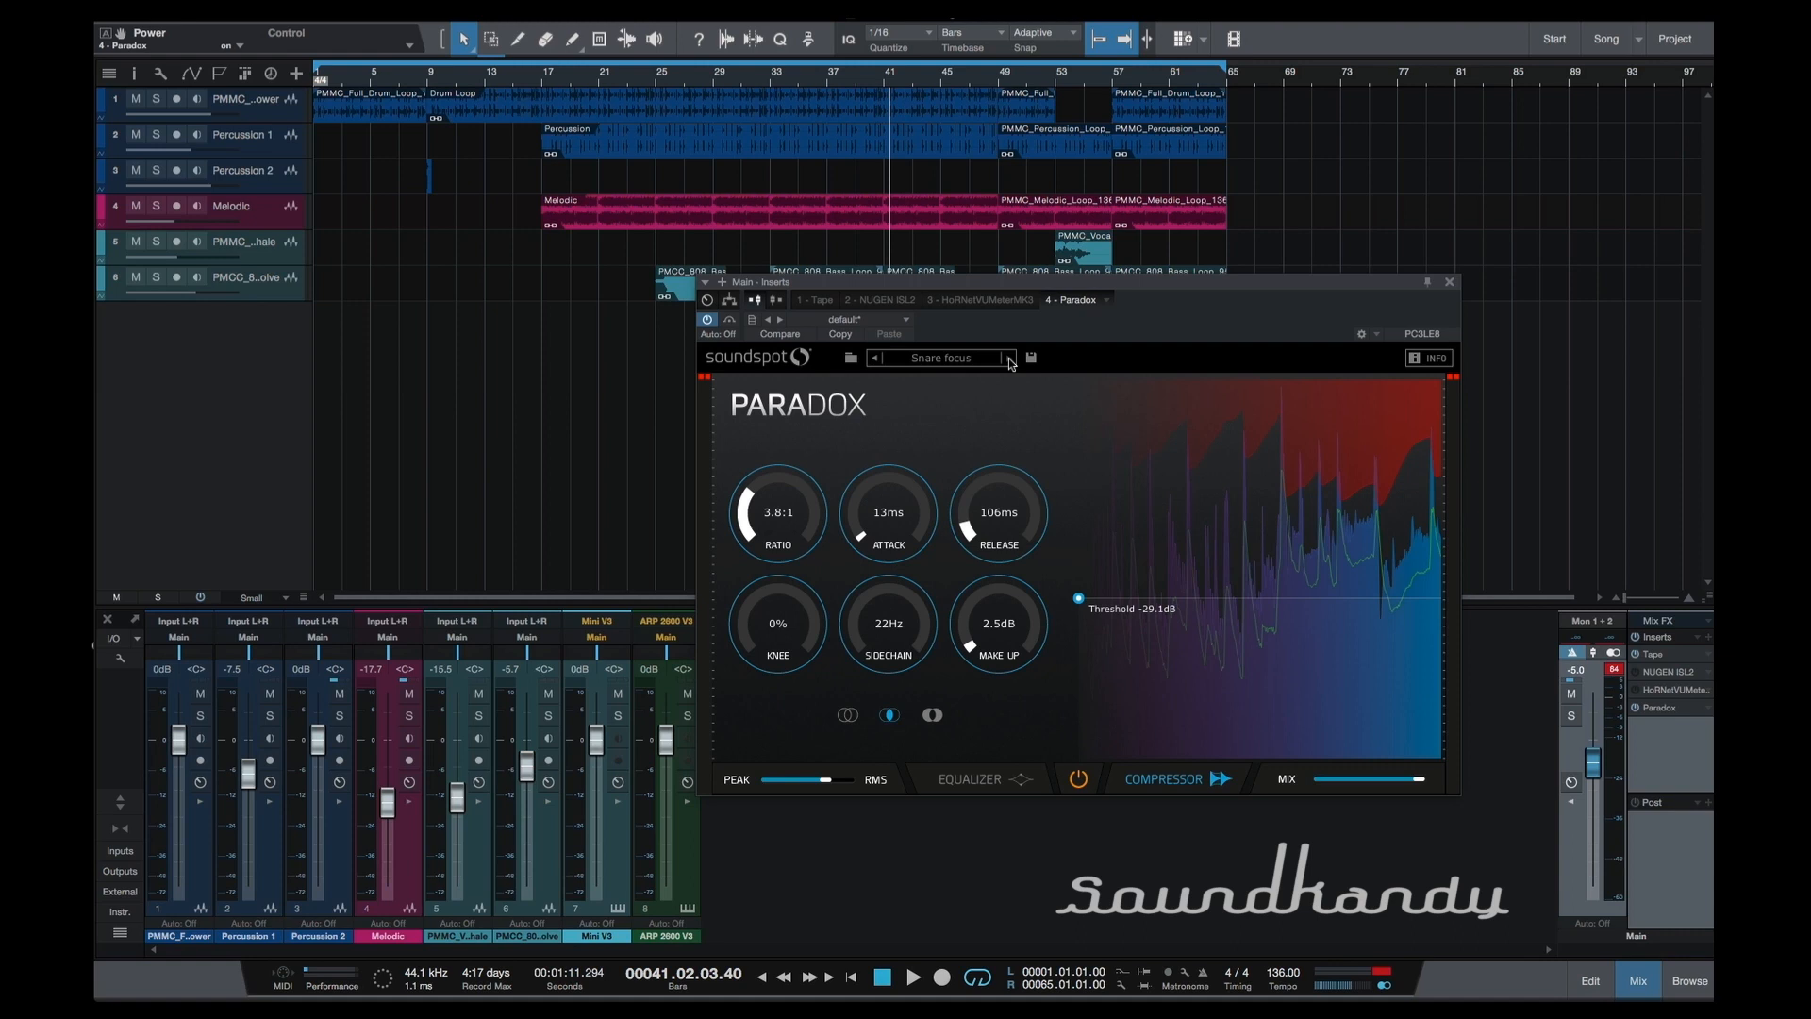
pyautogui.press('space')
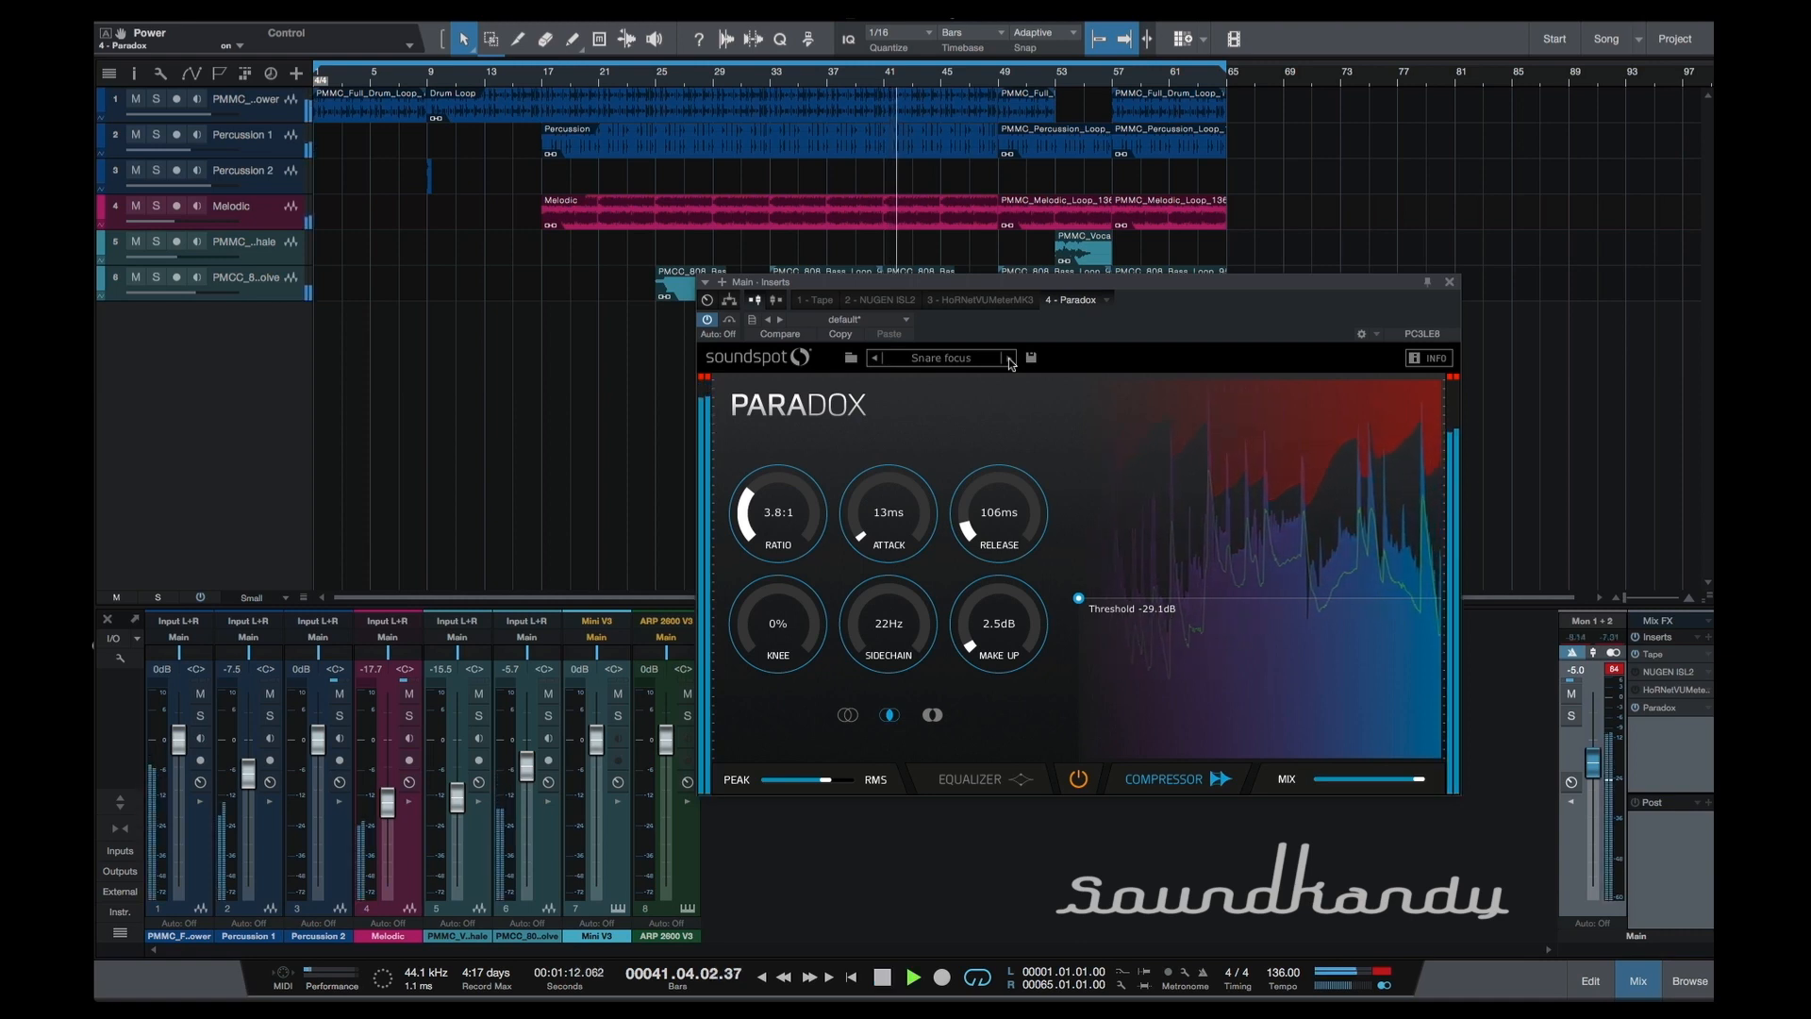
pyautogui.click(1010, 362)
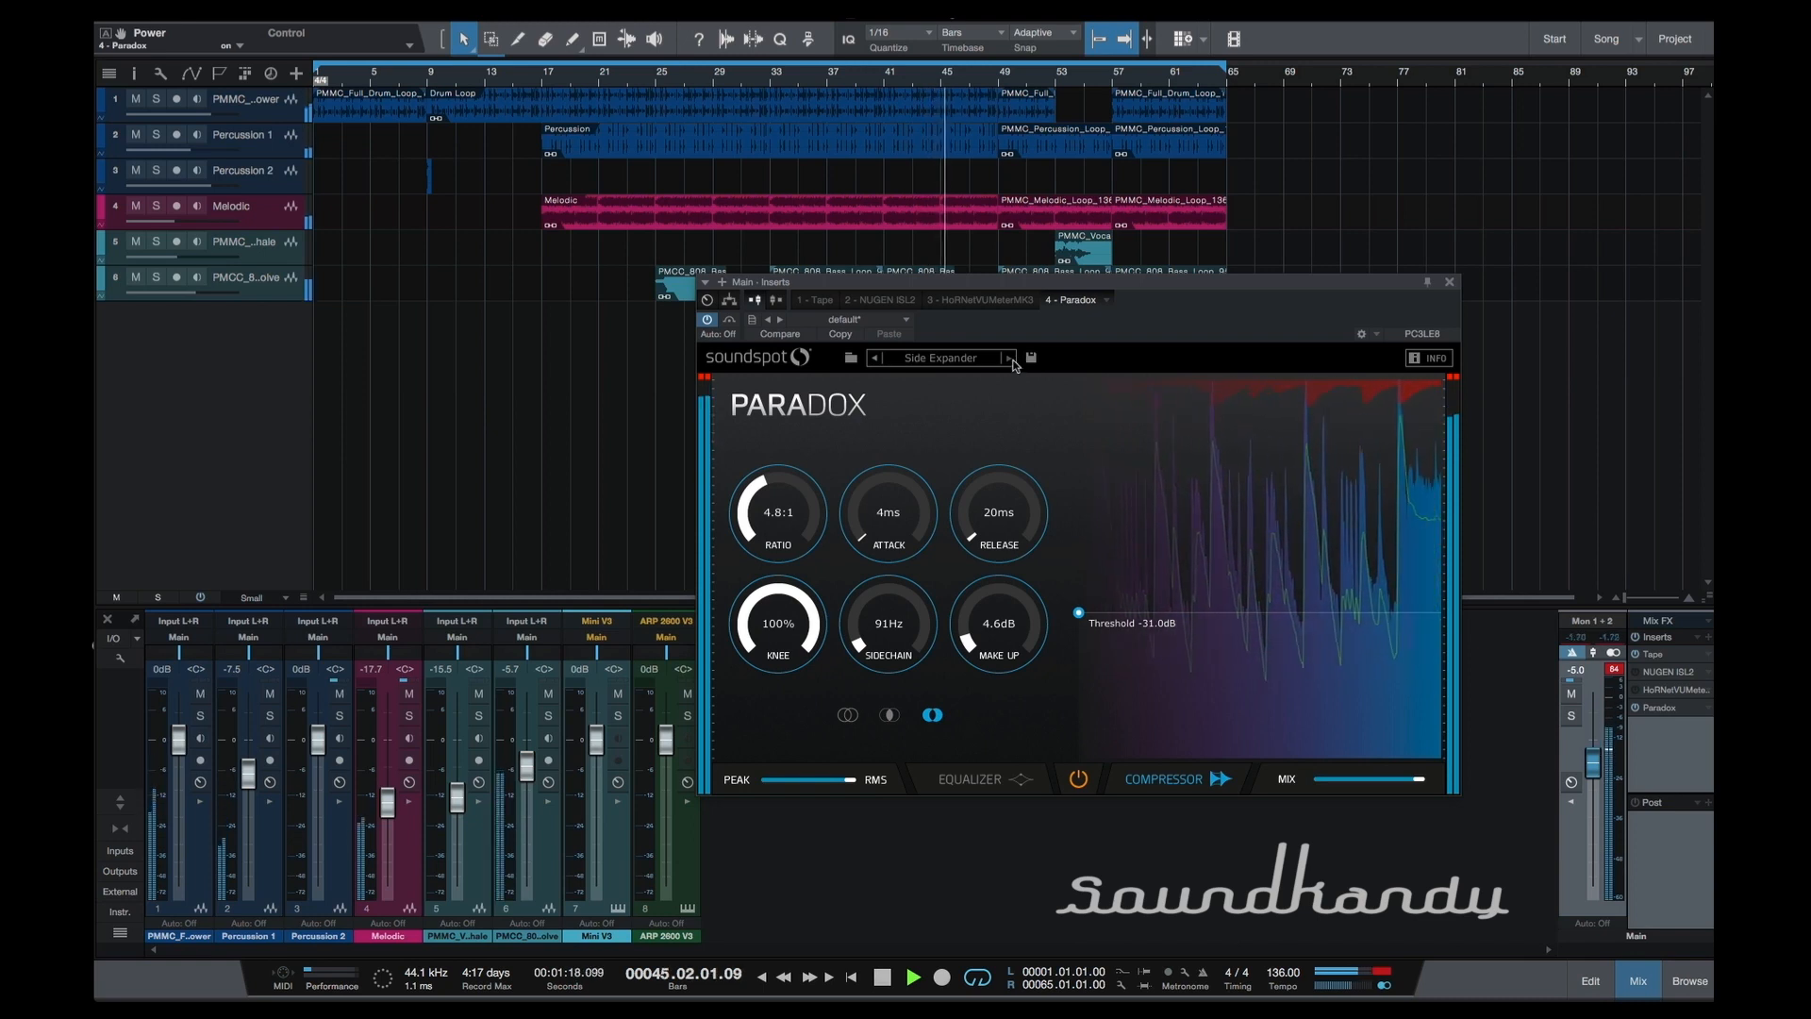
pyautogui.click(1010, 359)
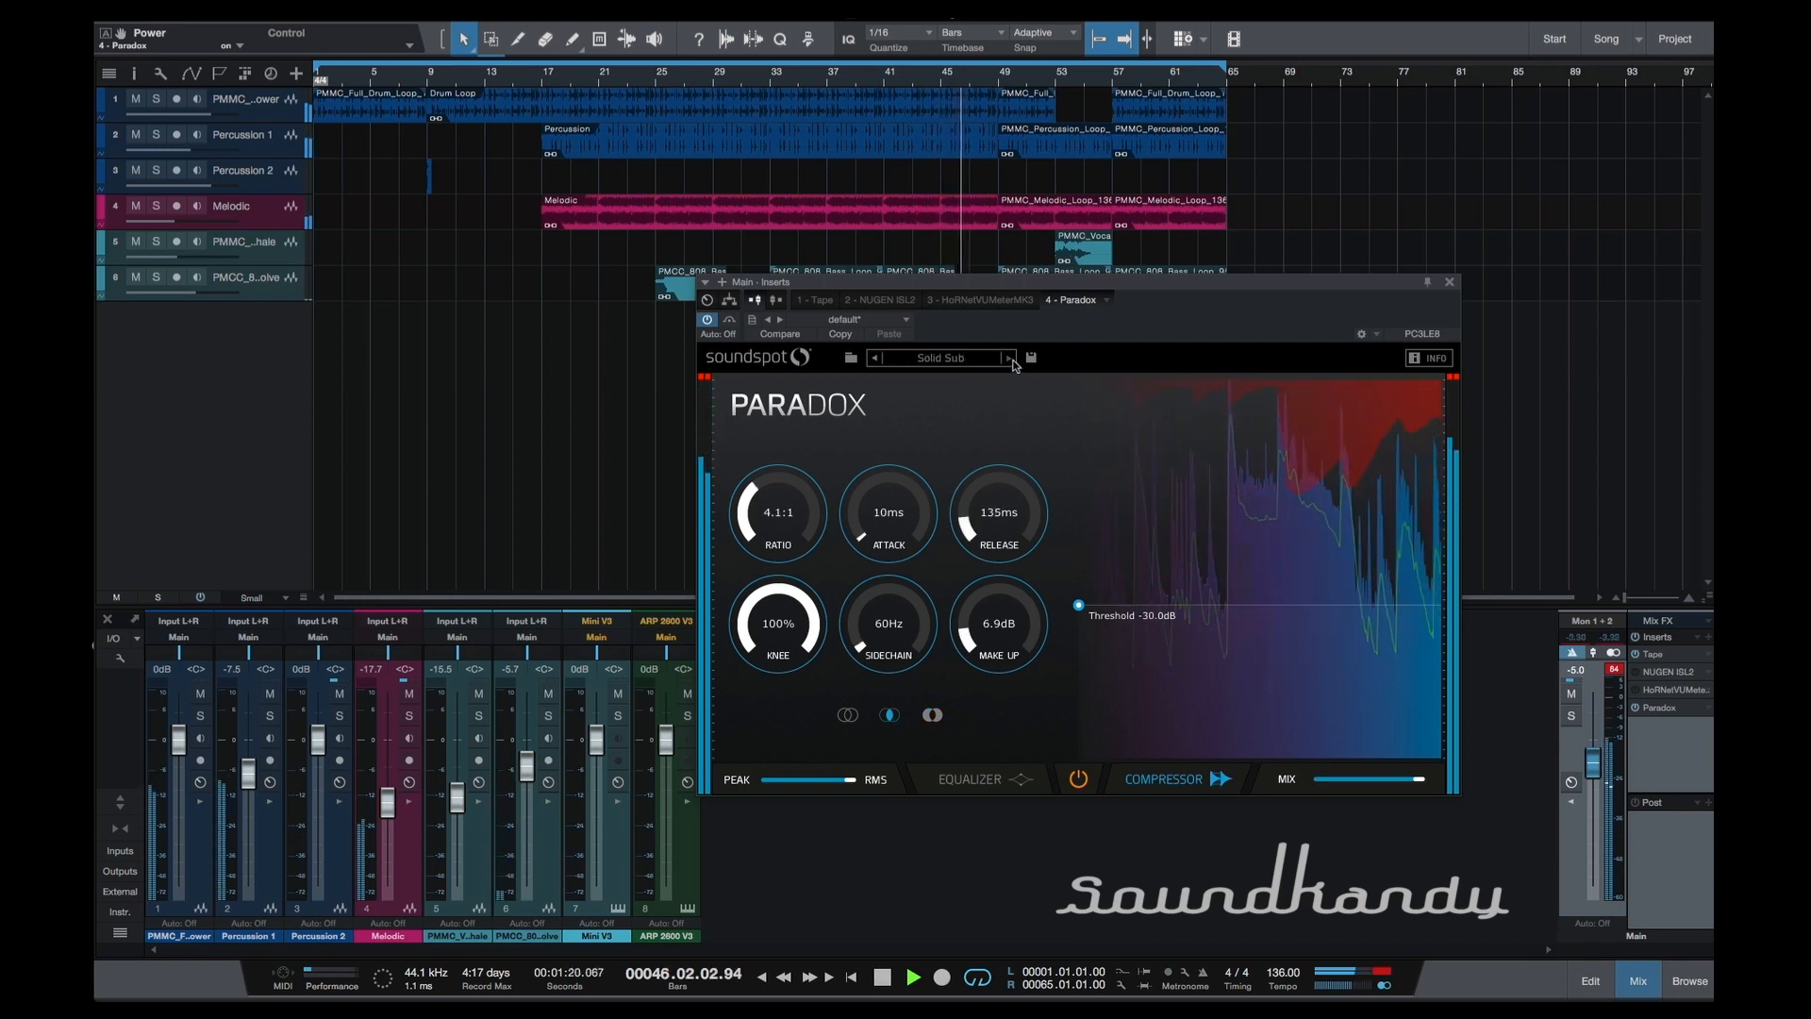
# In Solid Sub's equalizer, flatten the low boost to about -0.1 dB at 45 Hz and audition the low-cut at 66 Hz and 21 Hz.
pyautogui.click(1014, 780)
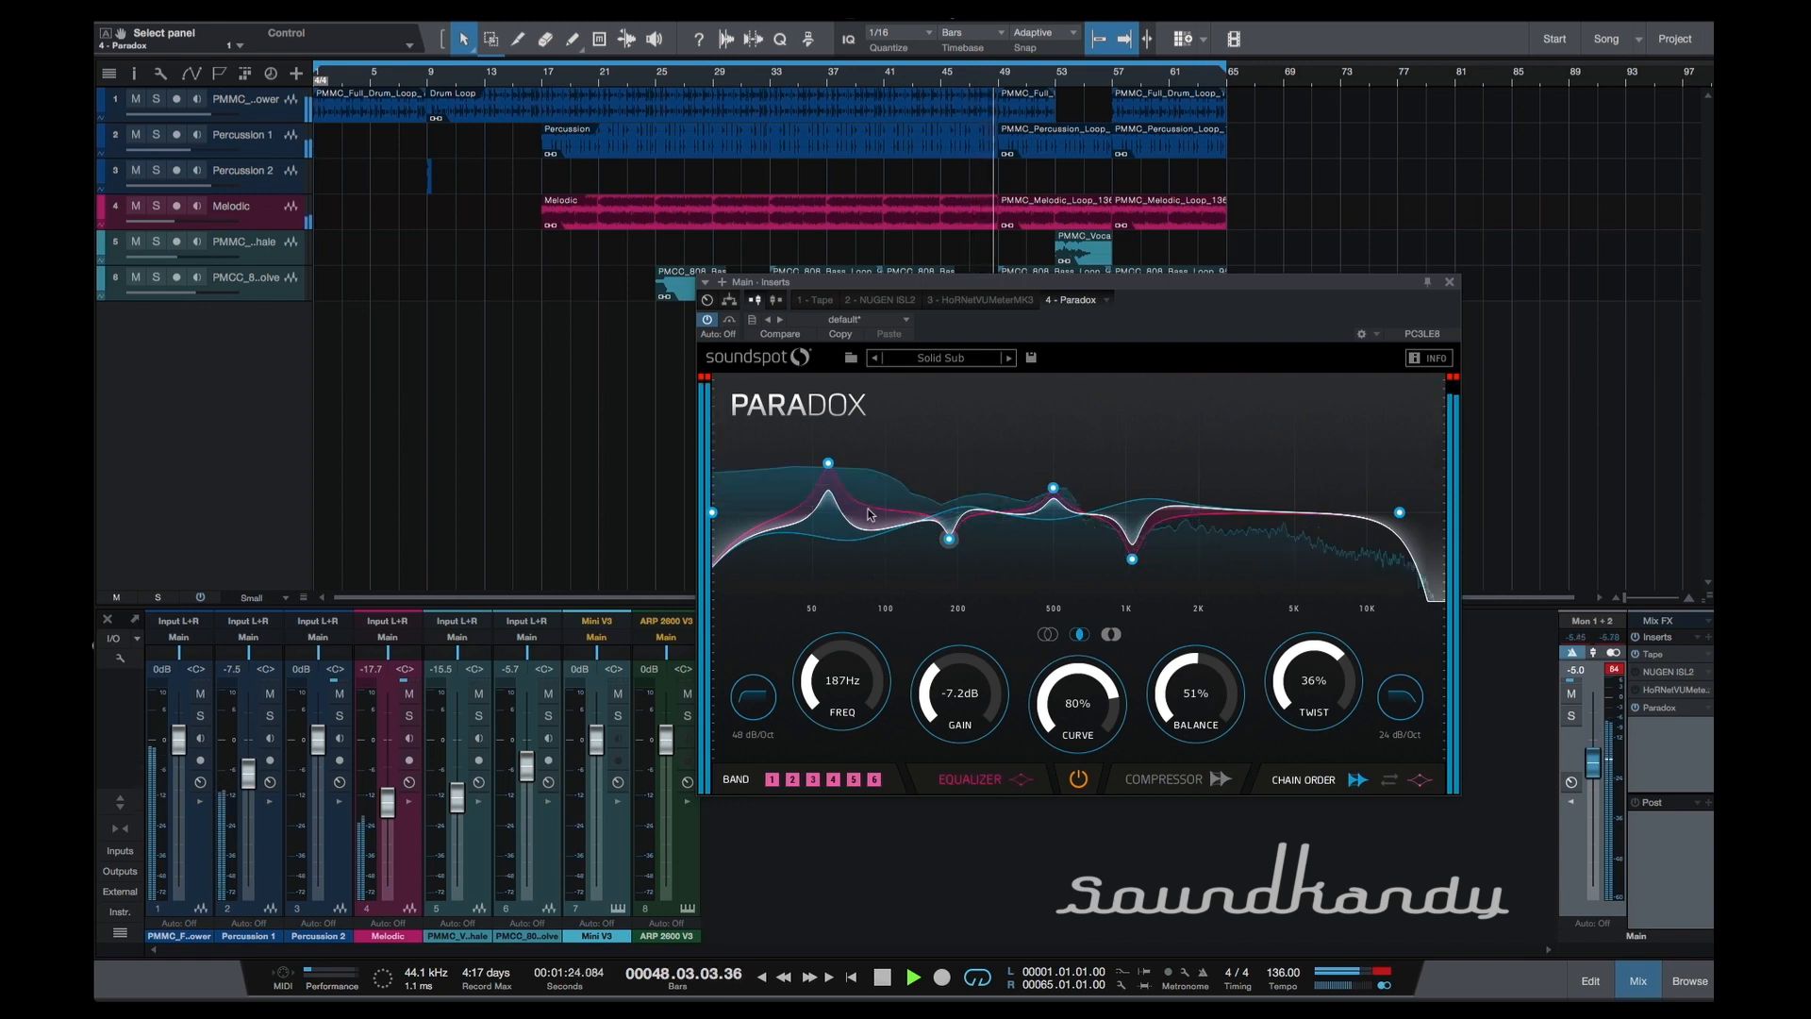
pyautogui.moveTo(827, 465); pyautogui.dragTo(801, 516)
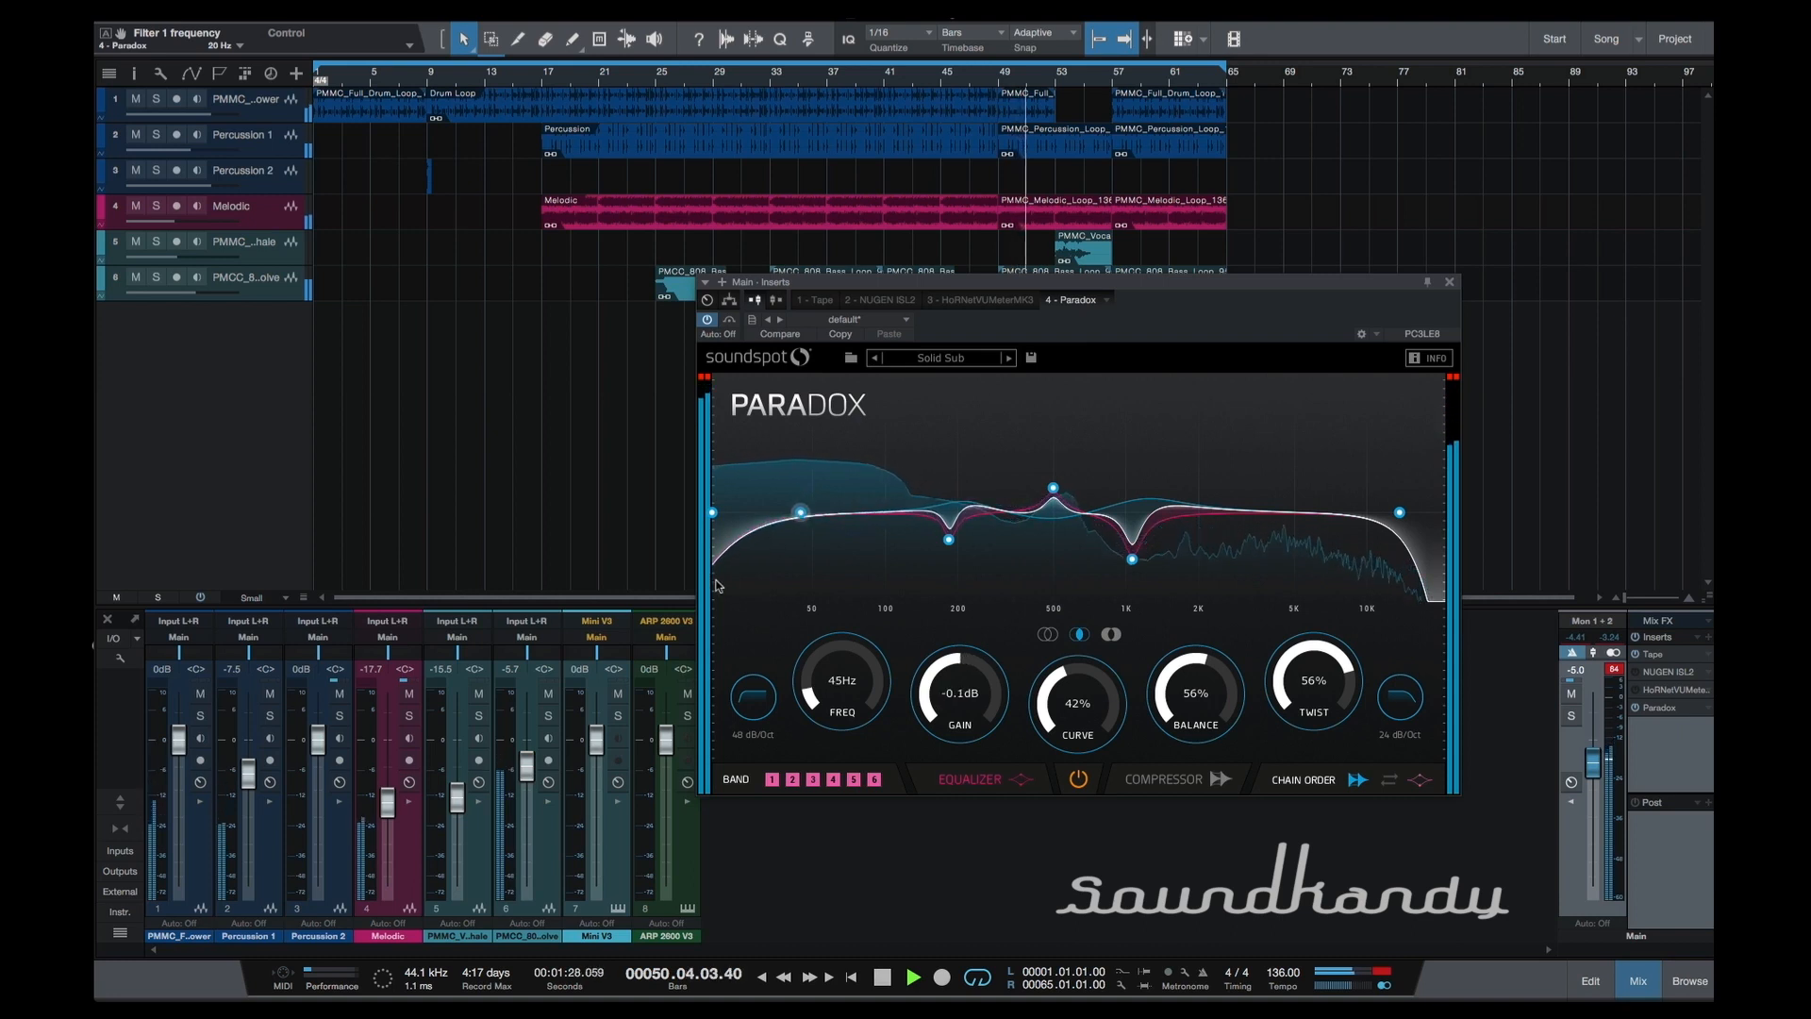
pyautogui.moveTo(713, 515); pyautogui.dragTo(842, 528)
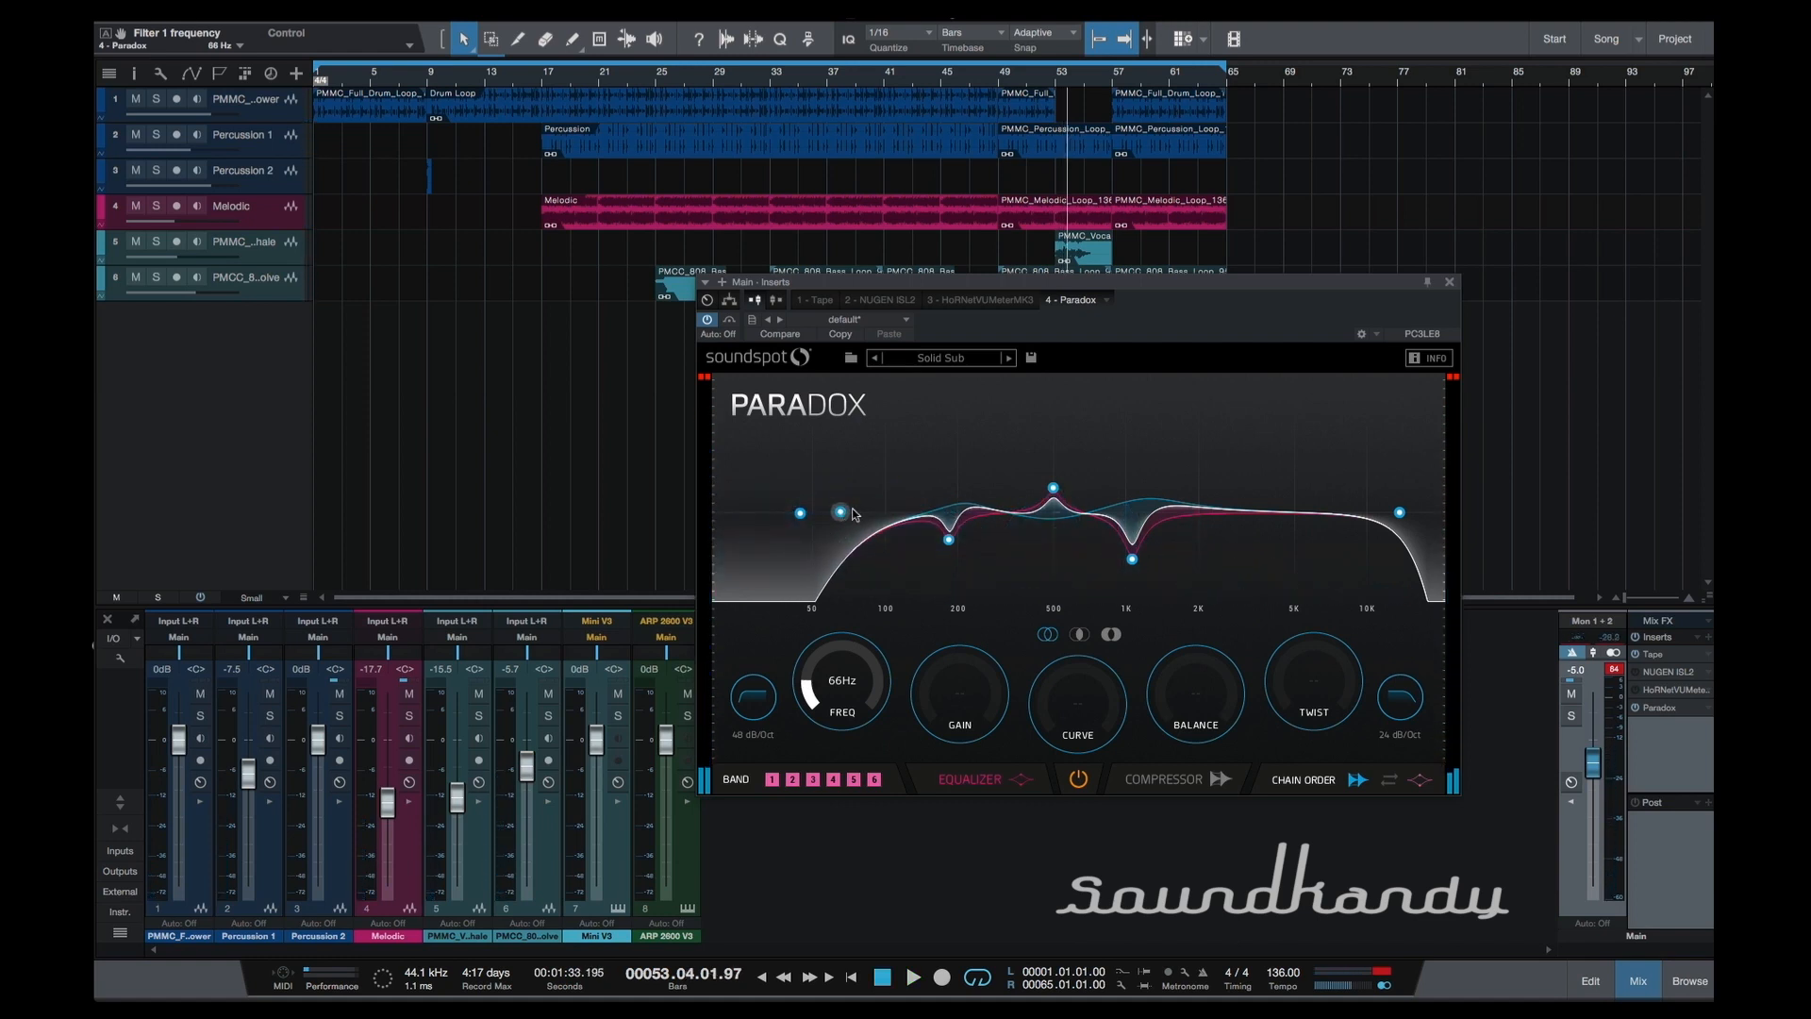
pyautogui.moveTo(840, 513); pyautogui.dragTo(722, 564)
pyautogui.press('space')
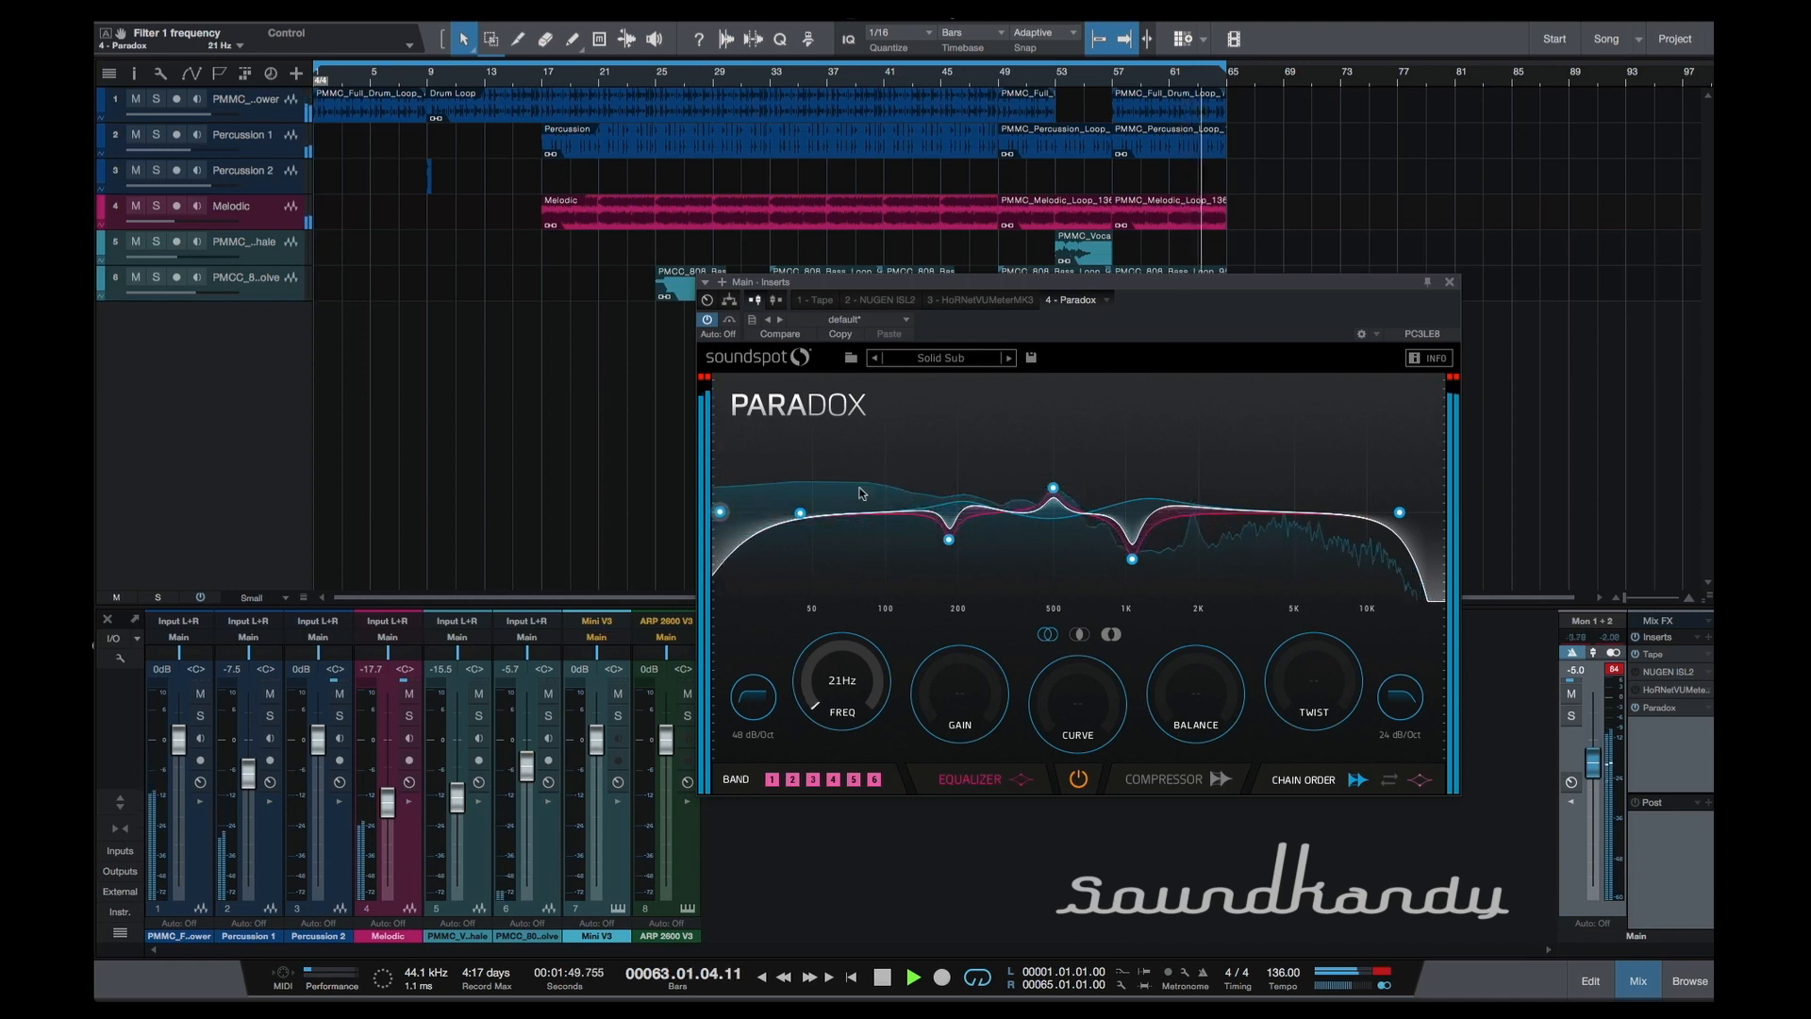
pyautogui.press('space')
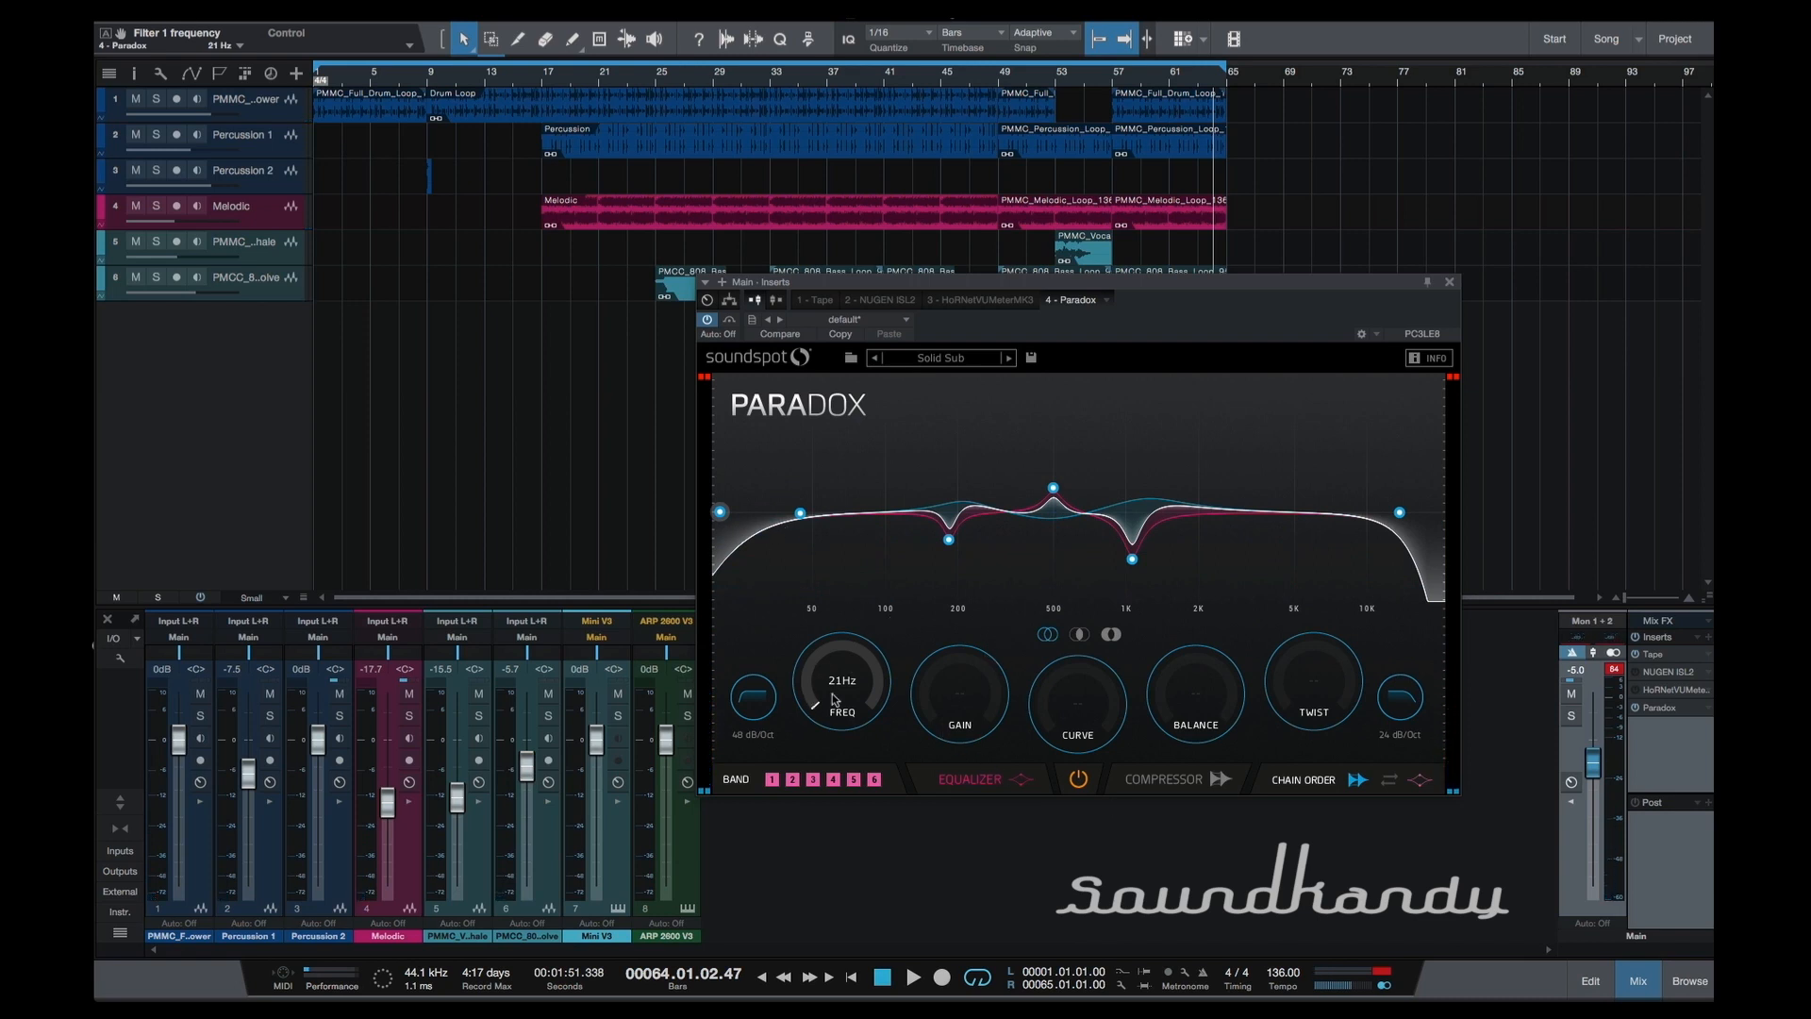
# Boost the 489 Hz equalizer band to 21.5 dB and try its balance at 43% and 0%.
pyautogui.moveTo(1054, 489); pyautogui.dragTo(1052, 436)
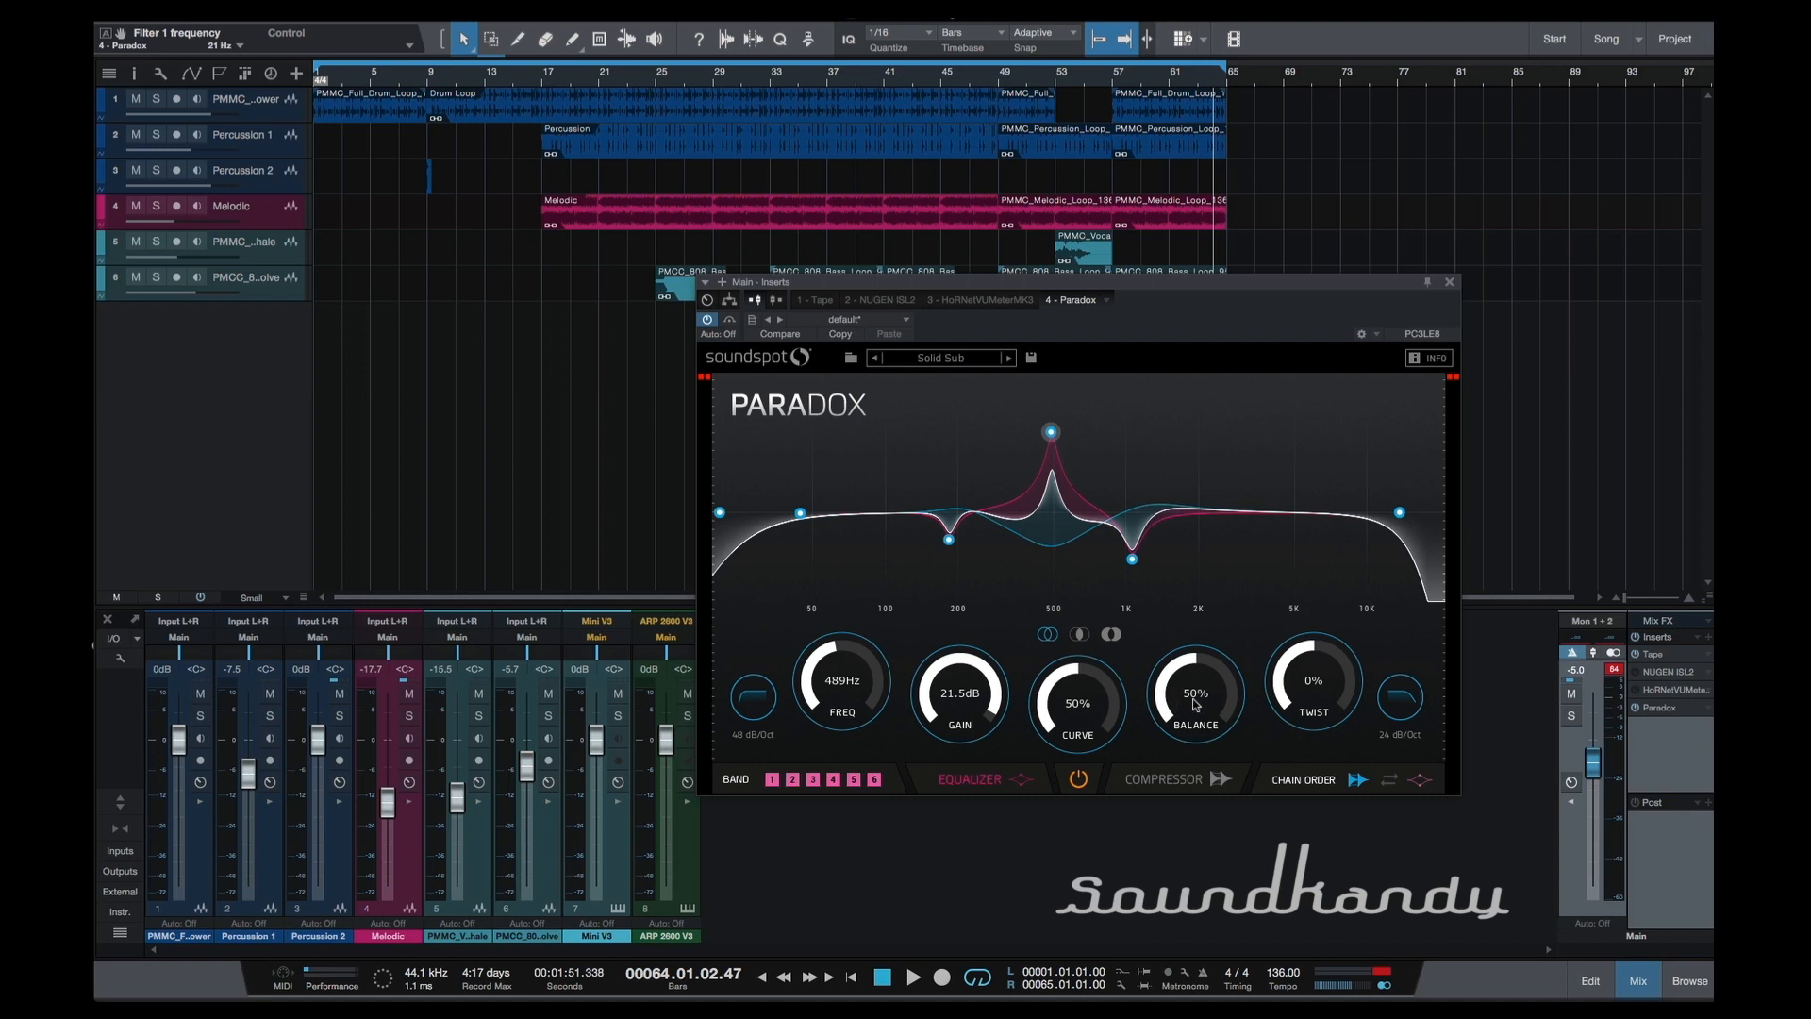
pyautogui.moveTo(1195, 703)
pyautogui.mouseDown()
pyautogui.moveTo(1226, 842)
pyautogui.moveTo(1217, 703)
pyautogui.mouseUp()
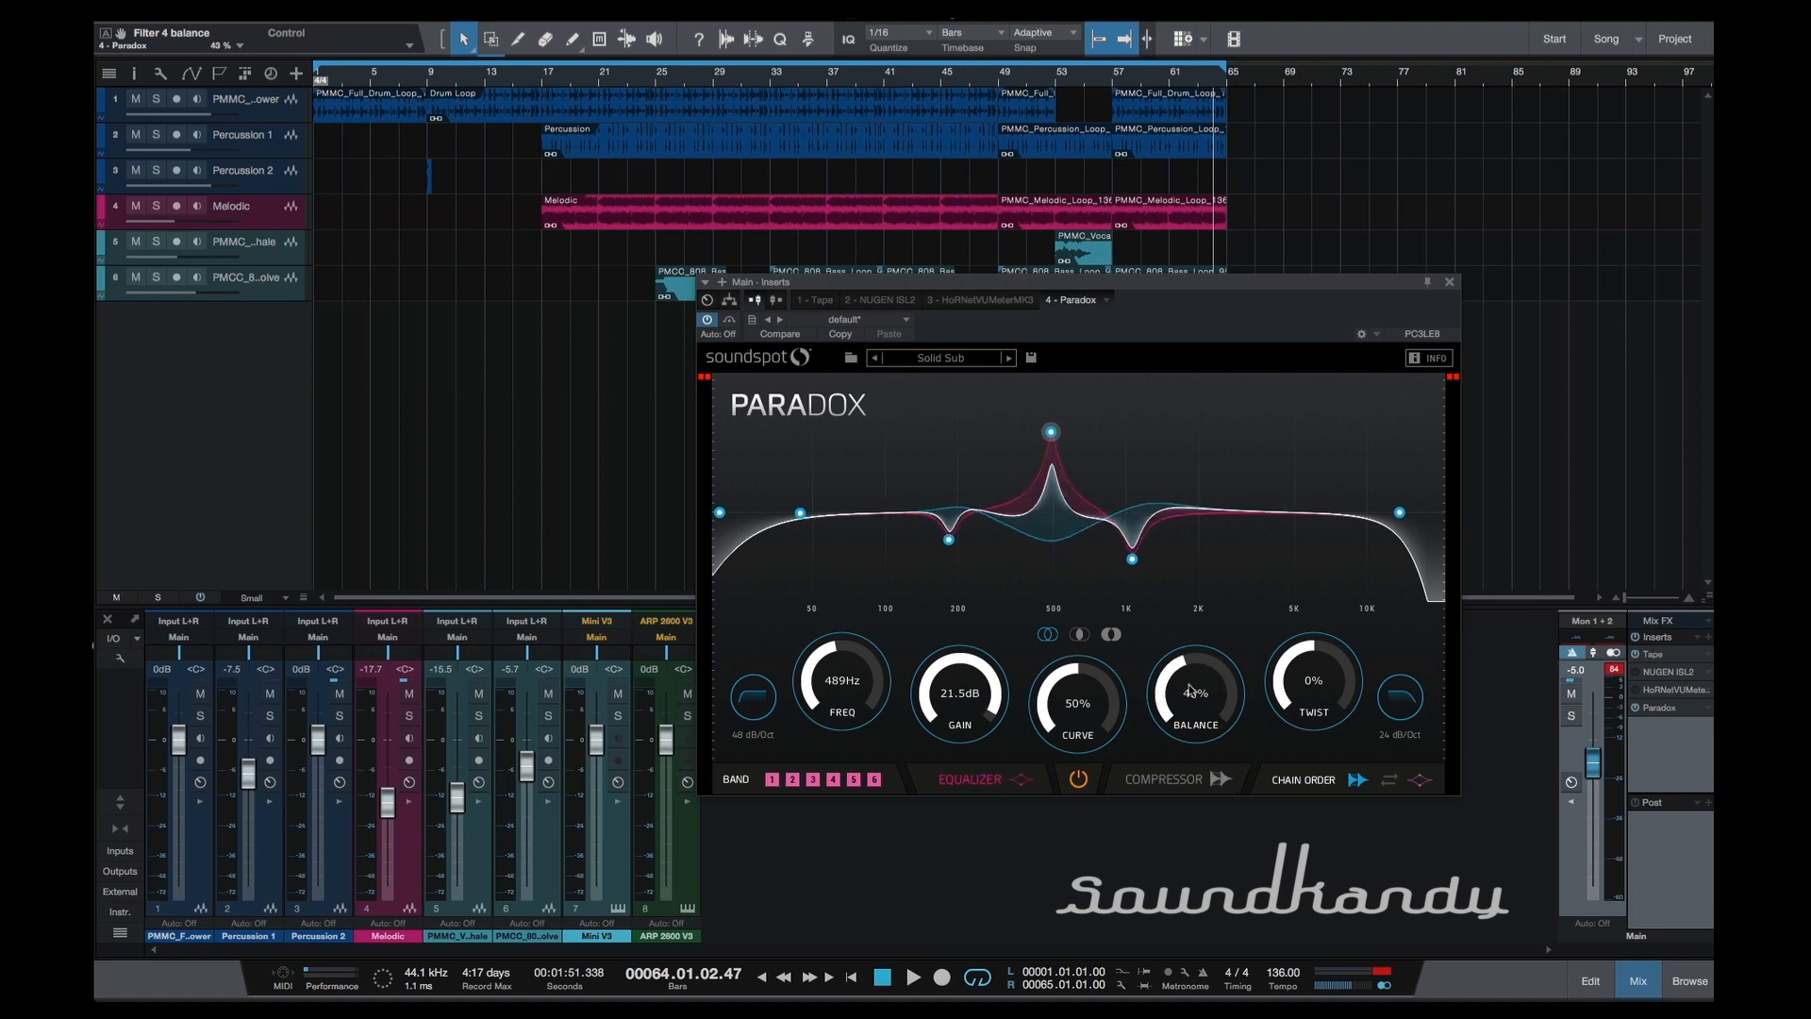
pyautogui.moveTo(1196, 707); pyautogui.dragTo(1199, 715)
pyautogui.doubleClick(1174, 700)
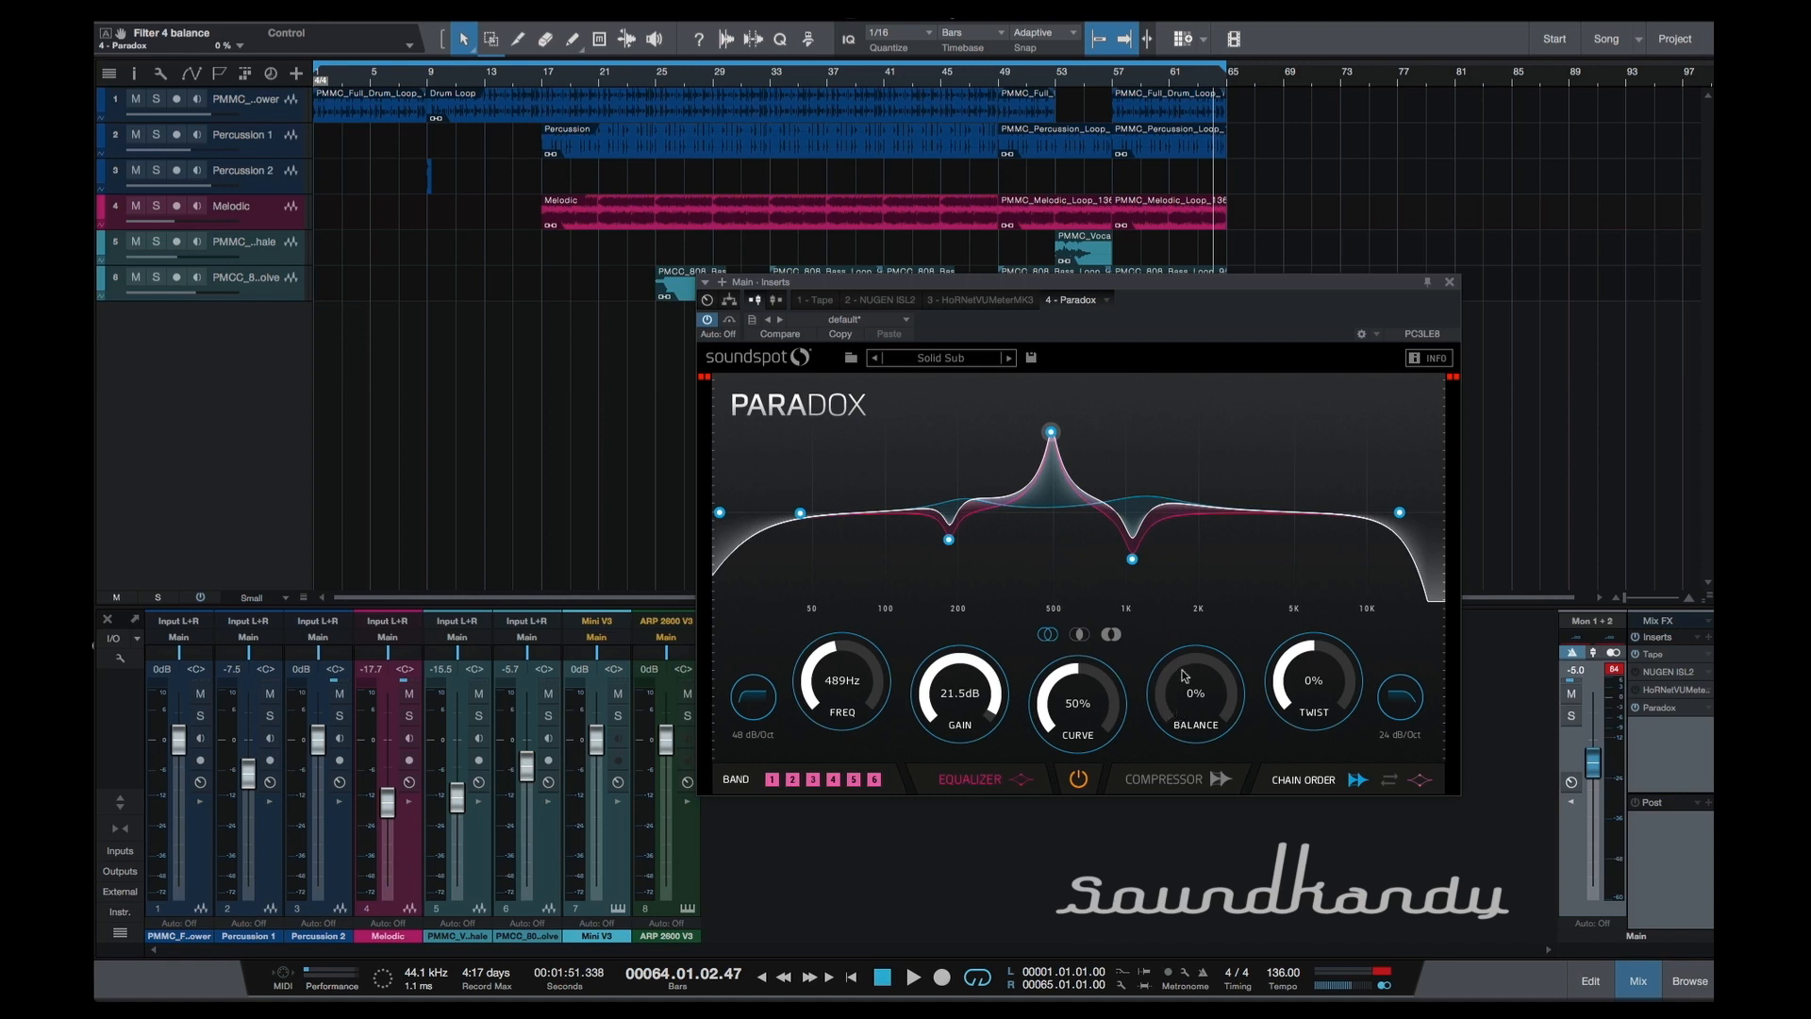
# Reset the 489 Hz band's balance to 50% and its gain to 0 dB.
pyautogui.doubleClick(1192, 688)
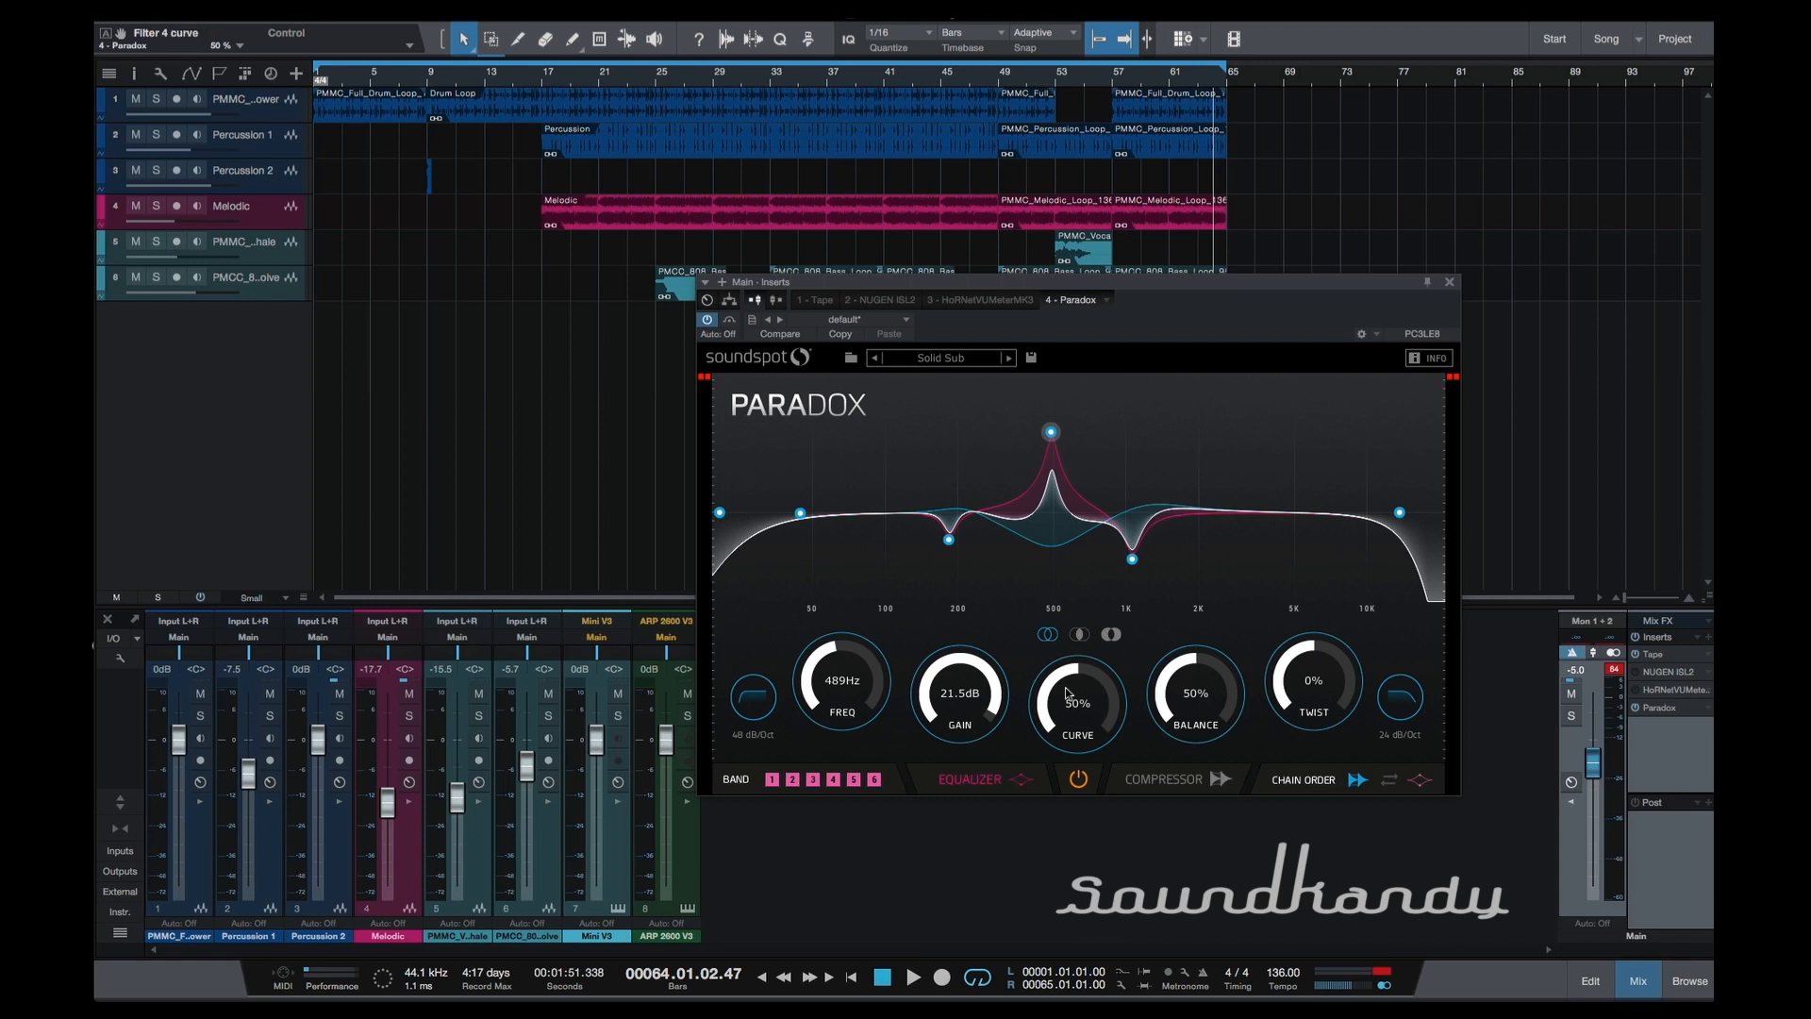
pyautogui.doubleClick(976, 685)
pyautogui.doubleClick(843, 673)
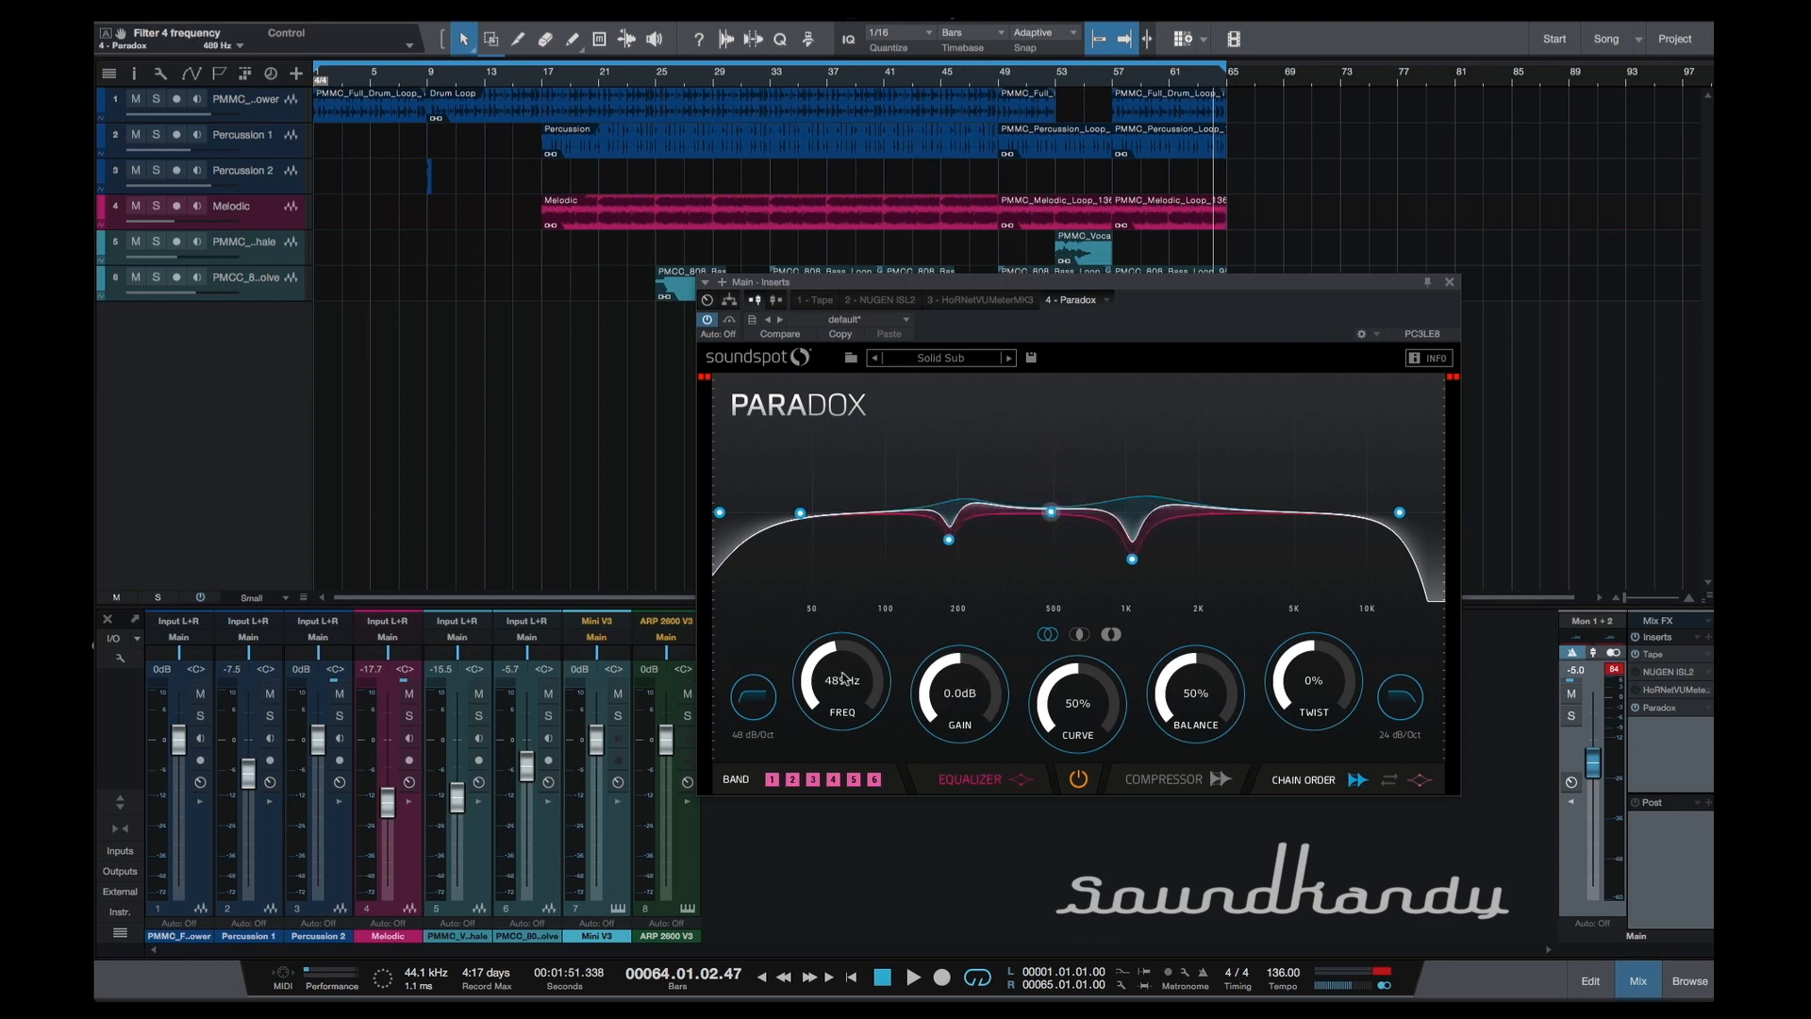
# Reshape the equalizer curve with a deeper low-mid cut, a strong midrange boost and a lower high-cut frequency.
pyautogui.moveTo(949, 541); pyautogui.dragTo(966, 635)
pyautogui.moveTo(1051, 512); pyautogui.dragTo(1074, 422)
pyautogui.moveTo(1400, 512); pyautogui.dragTo(1220, 511)
# Raise band 5's gain, and reset the band to 3999 Hz, 0 dB gain, 50% curve, 50% balance and 0% twist.
pyautogui.moveTo(1132, 559); pyautogui.dragTo(1144, 465)
pyautogui.doubleClick(960, 690)
pyautogui.doubleClick(1078, 707)
pyautogui.doubleClick(1208, 698)
pyautogui.doubleClick(1325, 673)
pyautogui.doubleClick(851, 675)
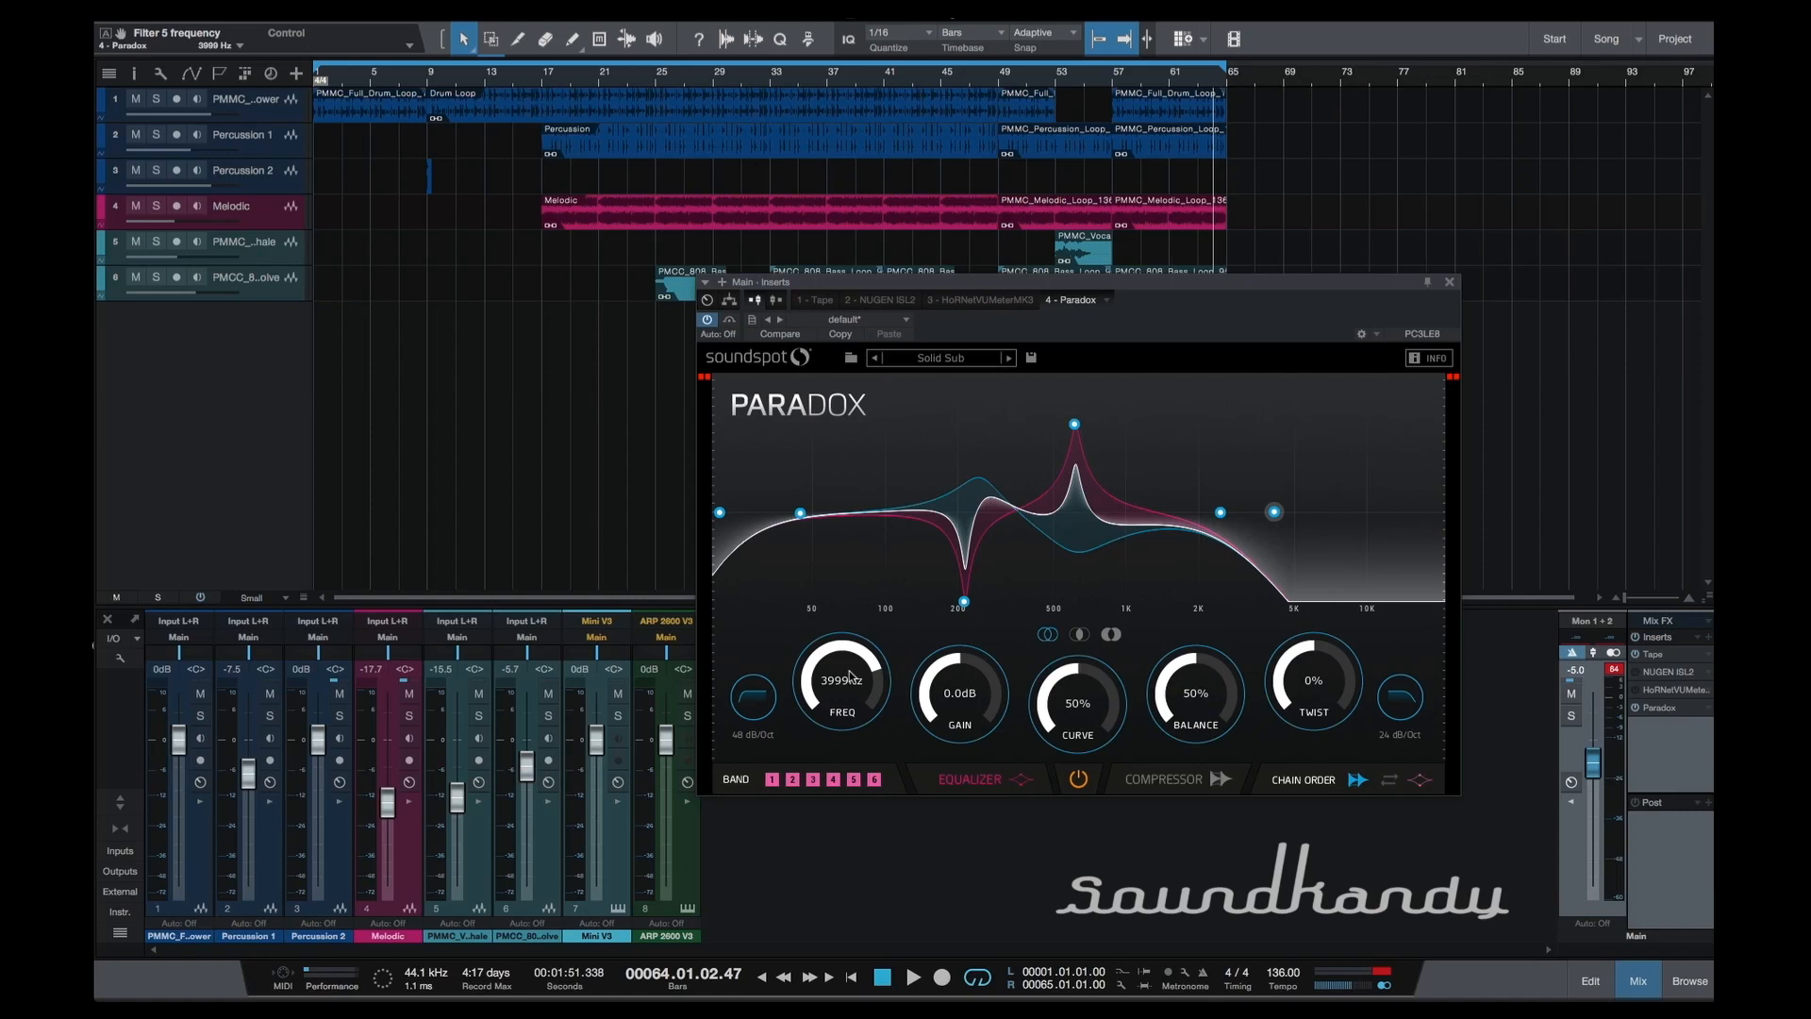
# Start playback and audition the presets ST Crisp n Bright, ST Hat control and ST Clean it up.
pyautogui.press('space')
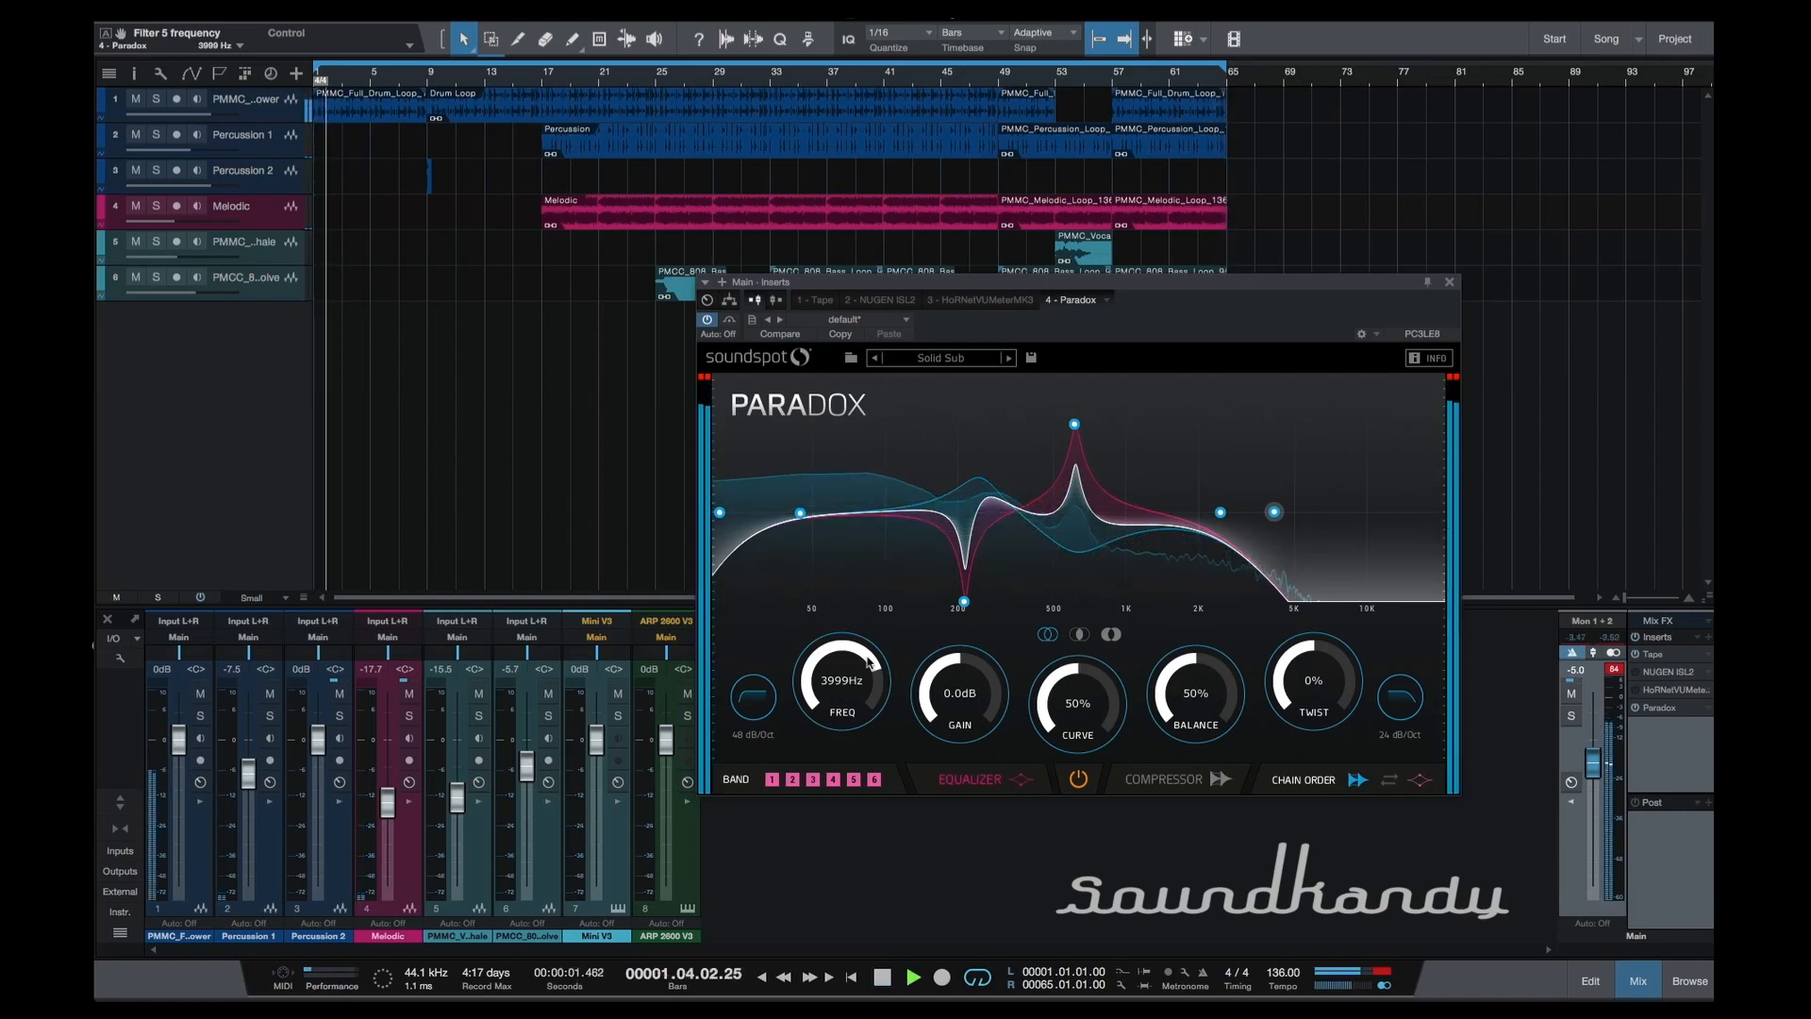
pyautogui.click(1010, 359)
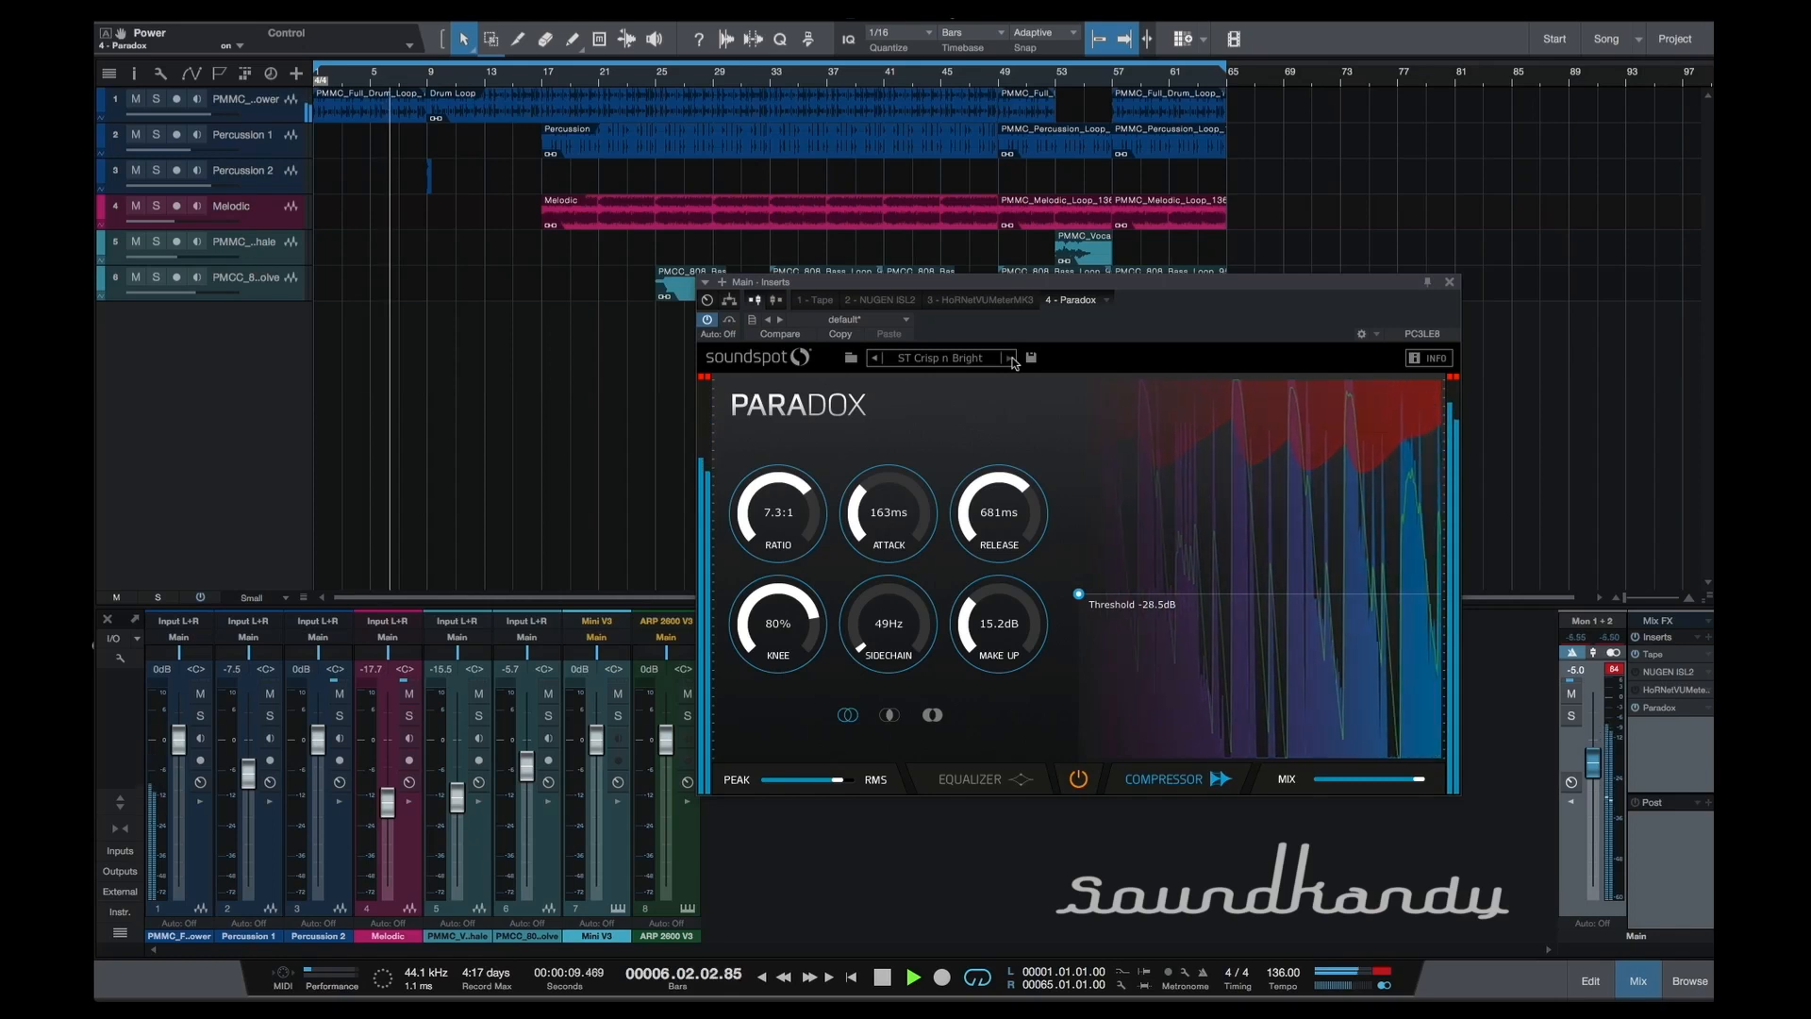
pyautogui.click(1010, 359)
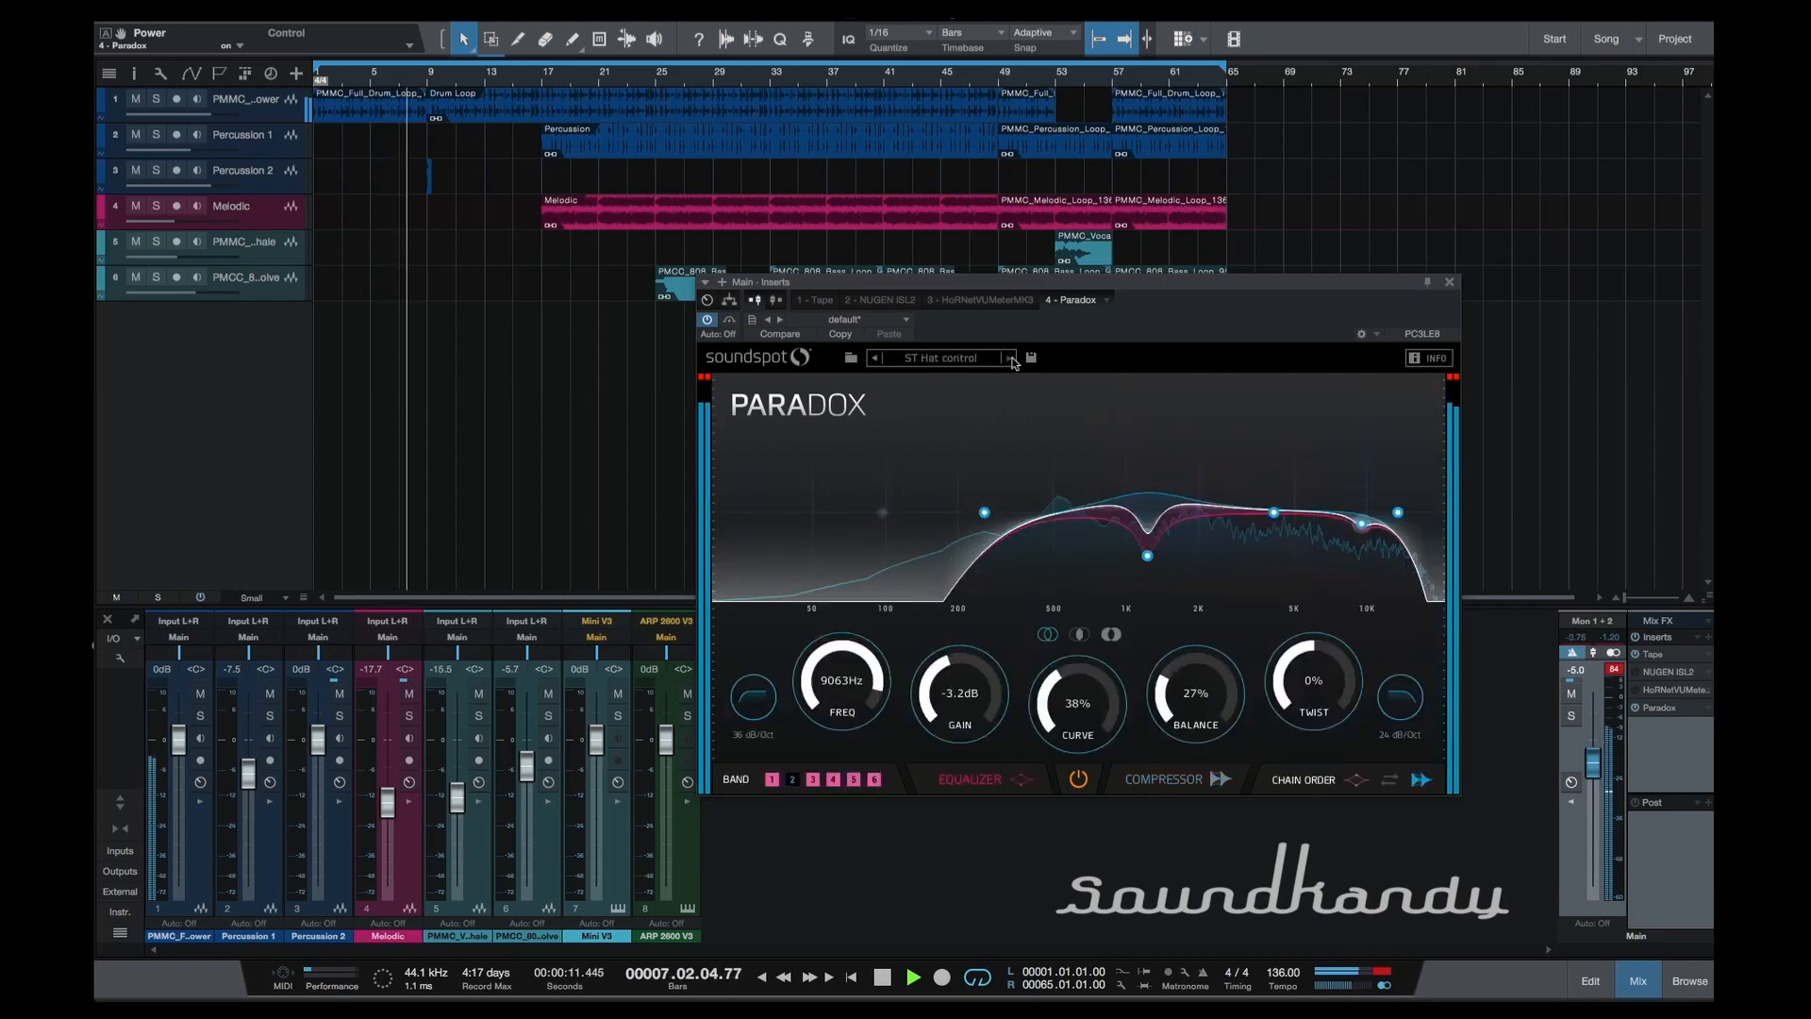
pyautogui.click(1010, 359)
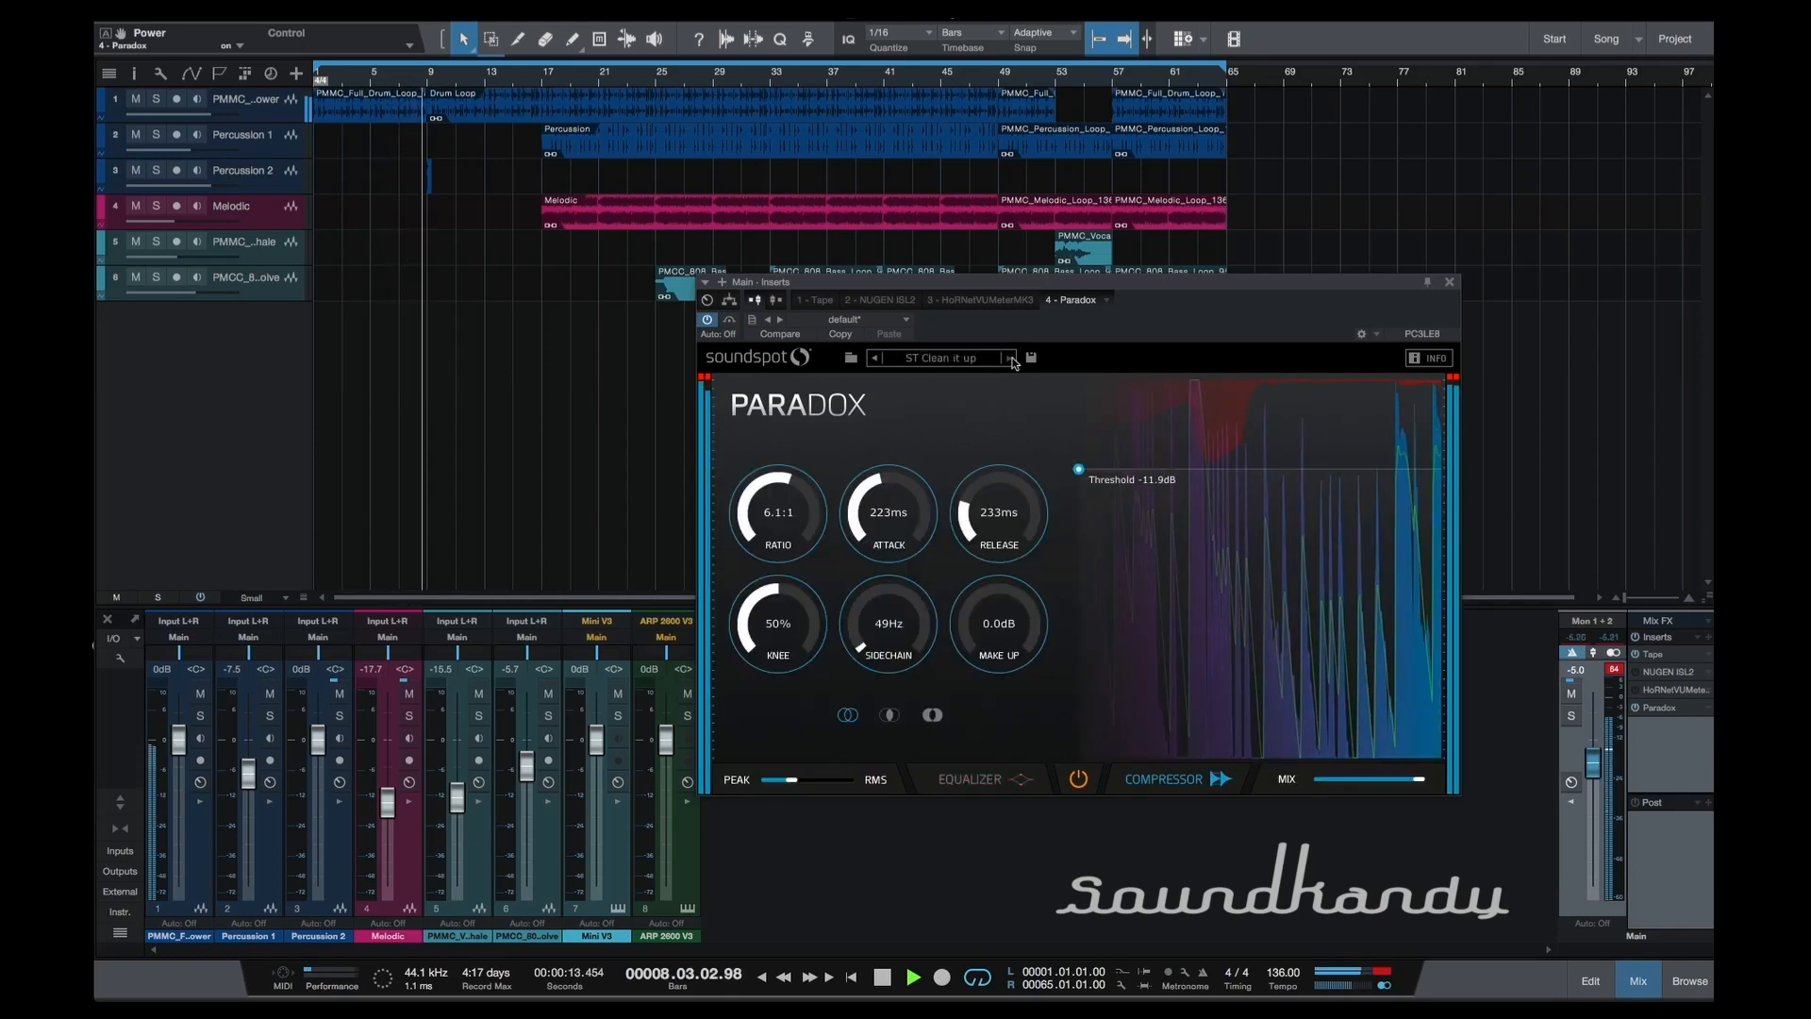